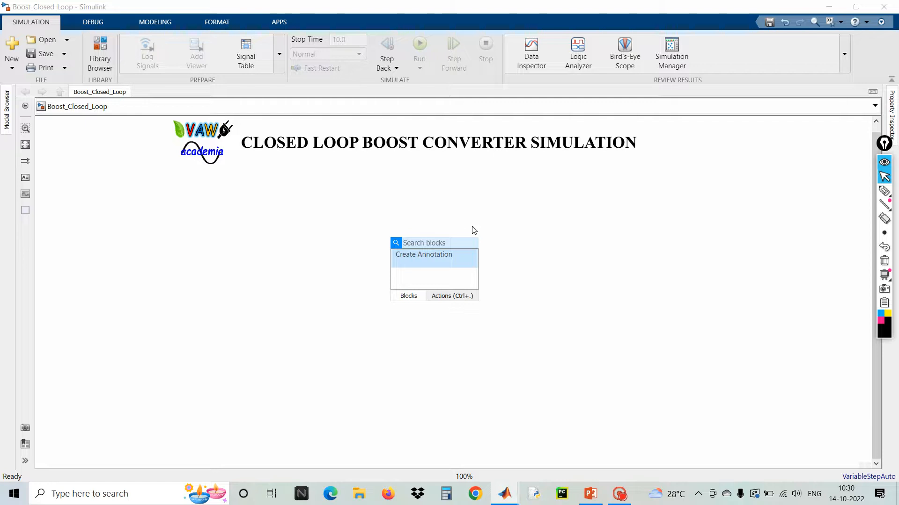
Step: Add a Series RLC Branch block to the model and place two copies of it stacked below the original
click(474, 230)
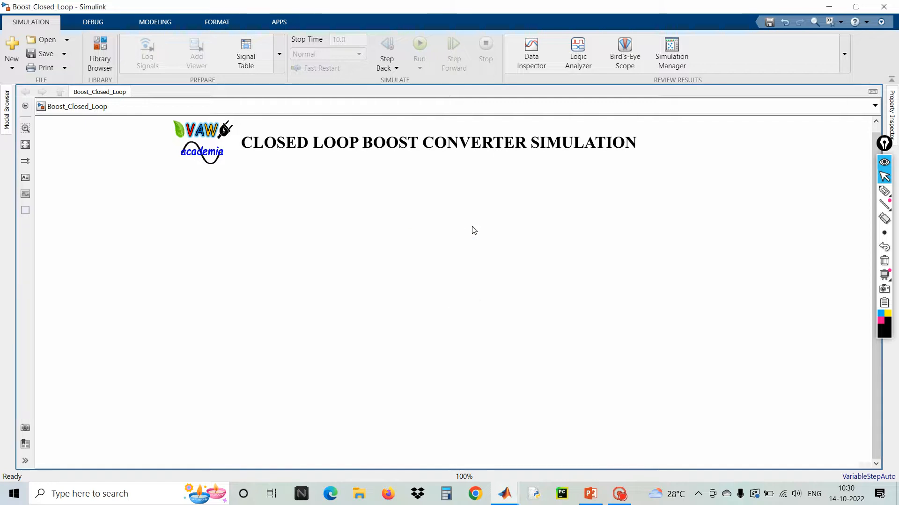
double_click(444, 234)
text(seri)
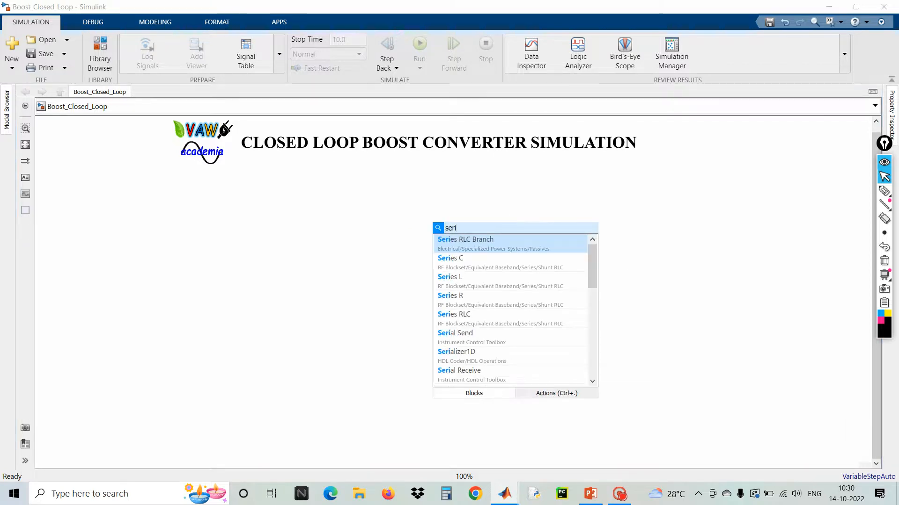
click(481, 238)
drag(429, 234, 435, 325)
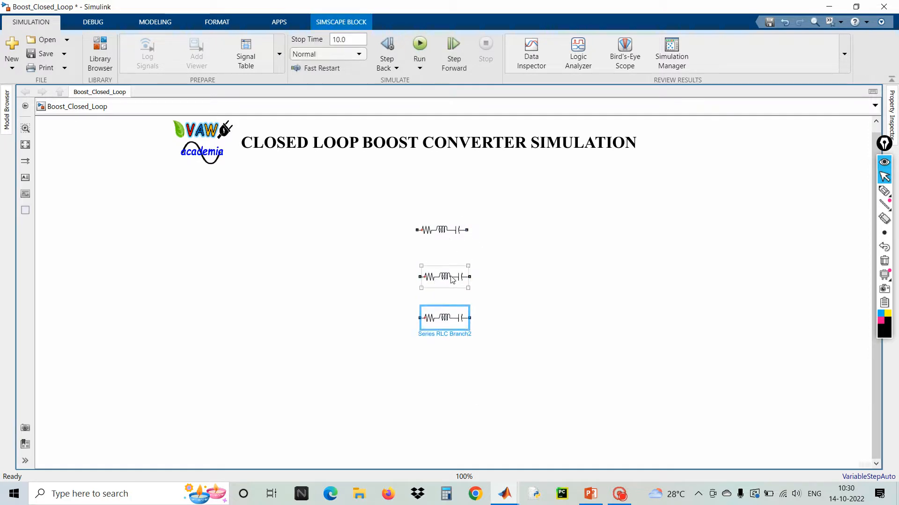
Step: Set the branch type of the uppermost Series RLC Branch block to L
click(448, 234)
double_click(448, 234)
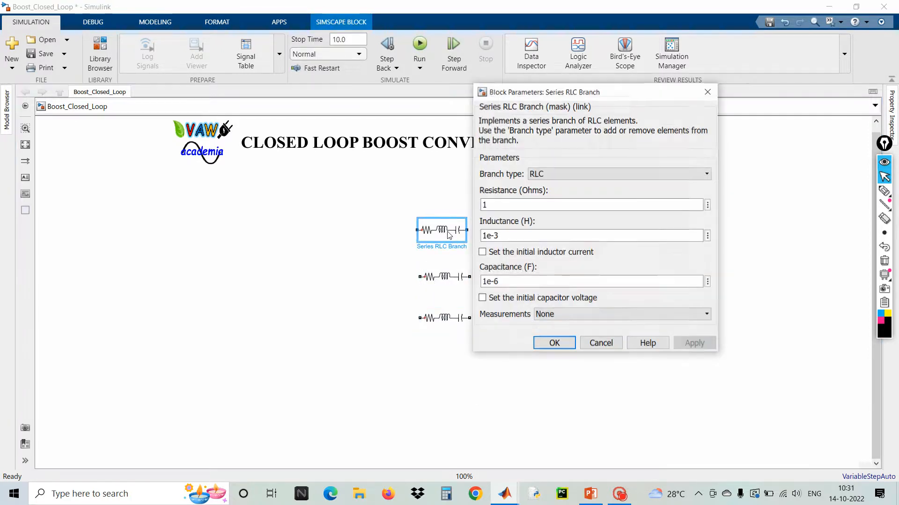
click(554, 174)
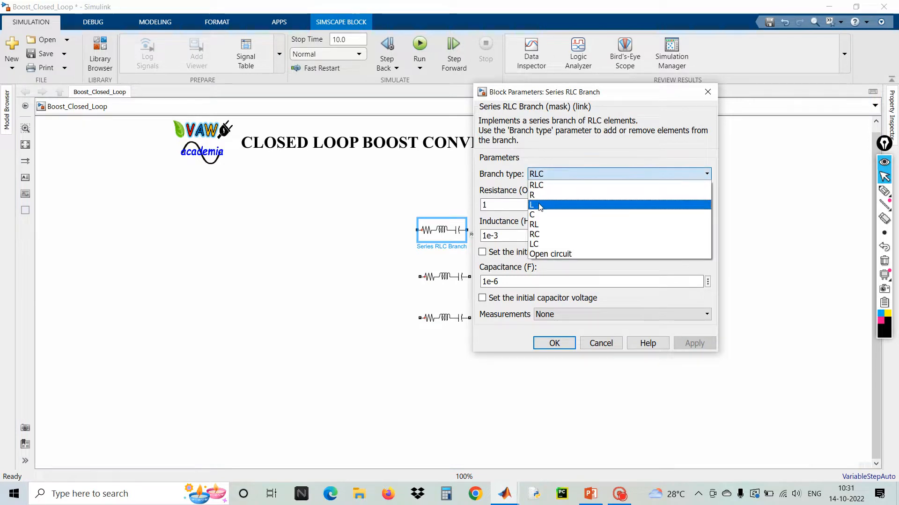
click(541, 205)
click(551, 266)
Step: Set the branch type of the middle Series RLC Branch block to C
click(443, 277)
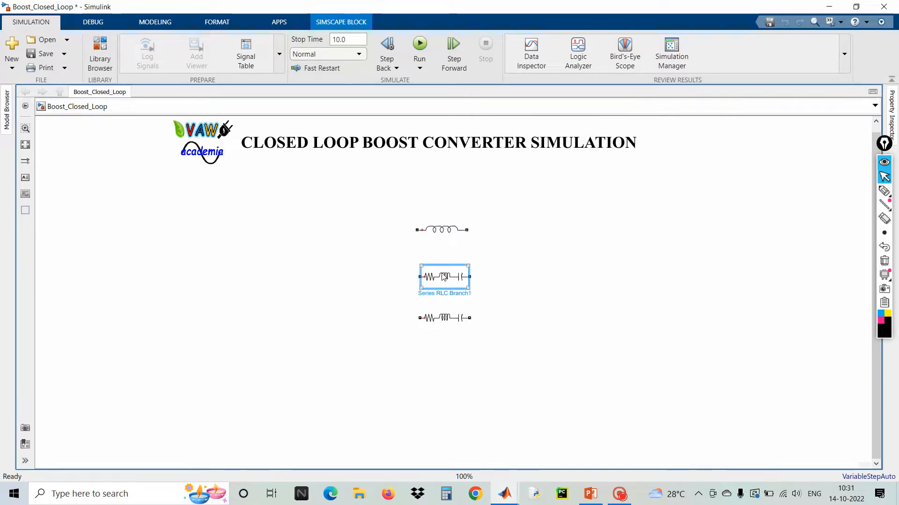
double_click(443, 277)
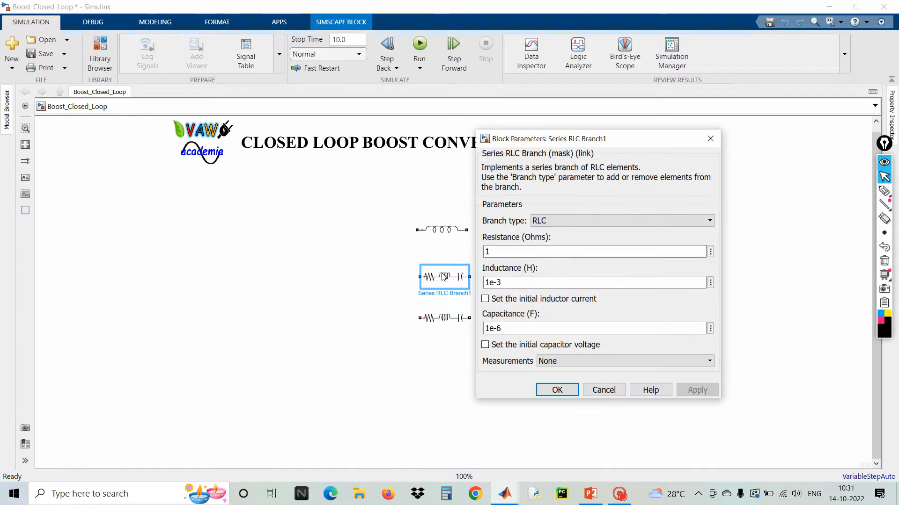
click(549, 219)
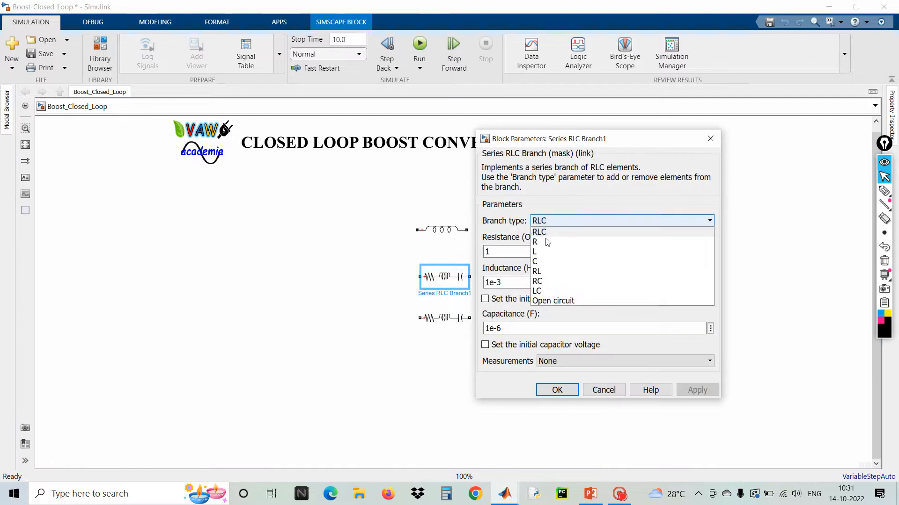
click(542, 262)
click(549, 319)
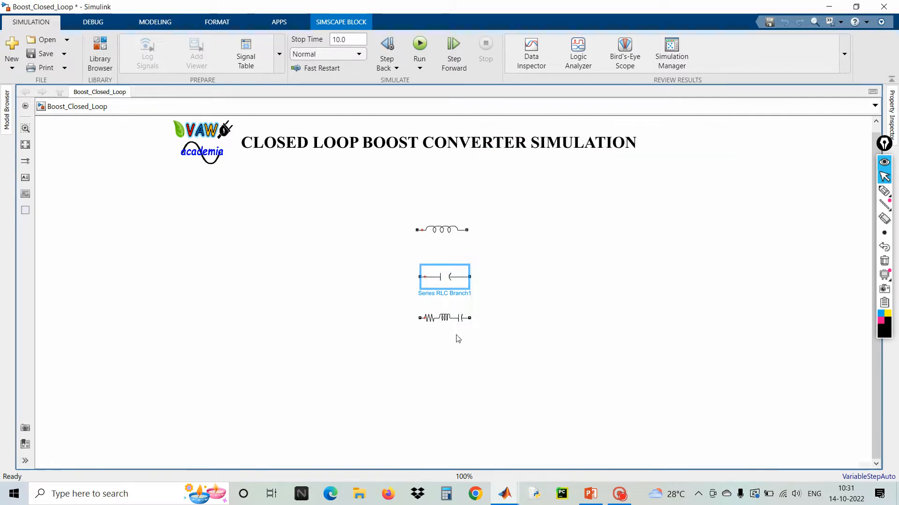
Step: Set the branch type of the lowest Series RLC Branch block to R
click(453, 322)
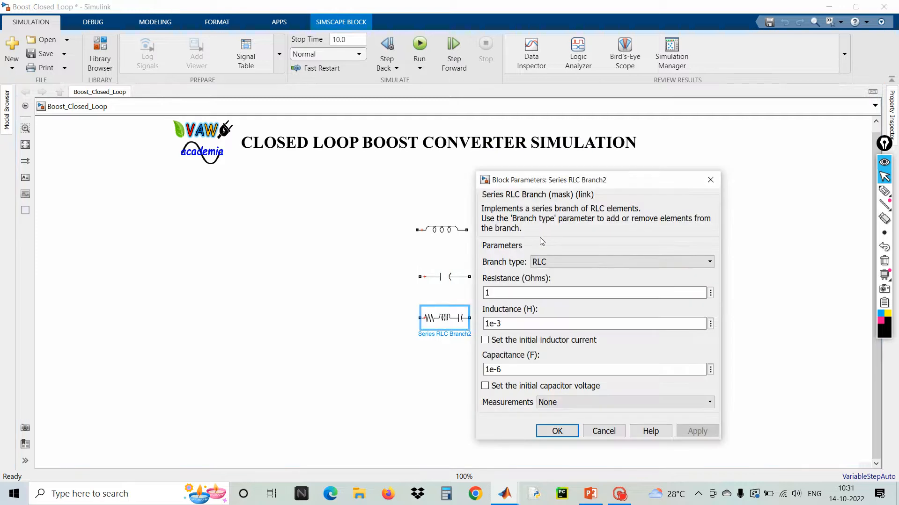
click(545, 263)
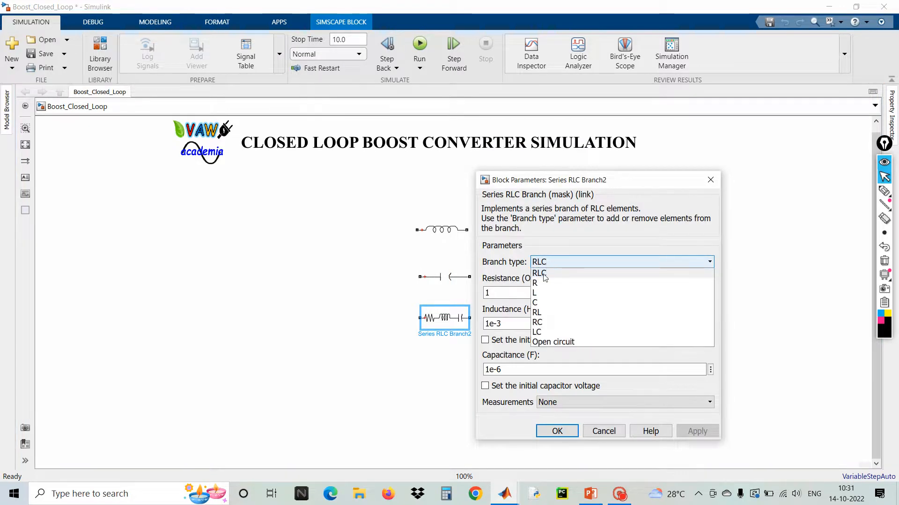
click(540, 277)
click(556, 340)
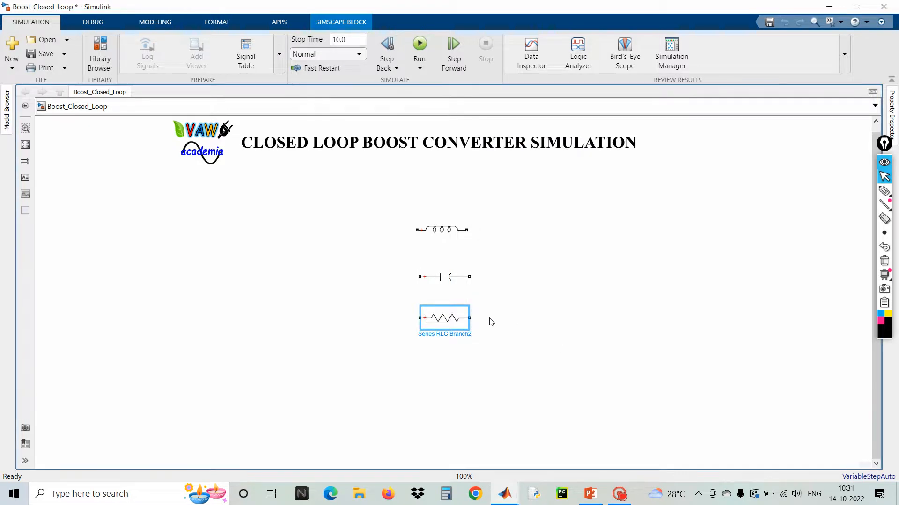
Step: Add an IGBT/Diode block from Specialized Power Systems beside the three passive branches
click(363, 258)
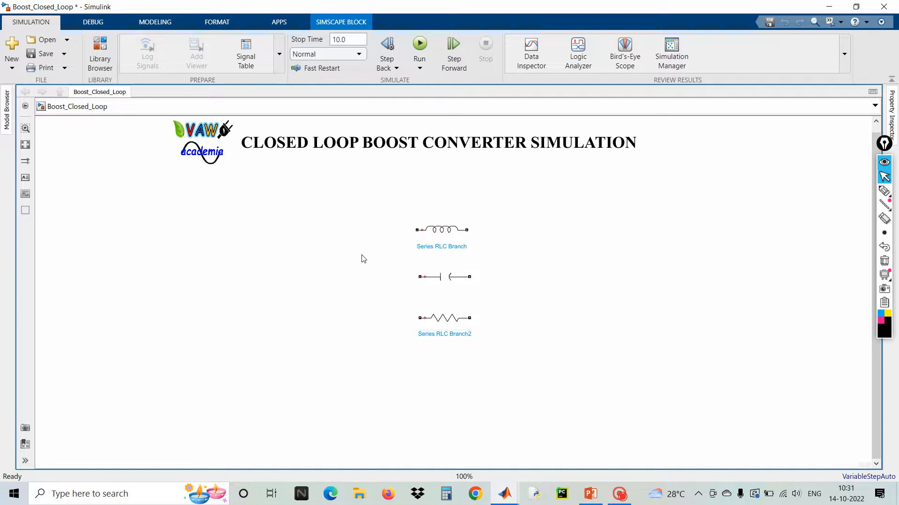
double_click(363, 259)
text(ig)
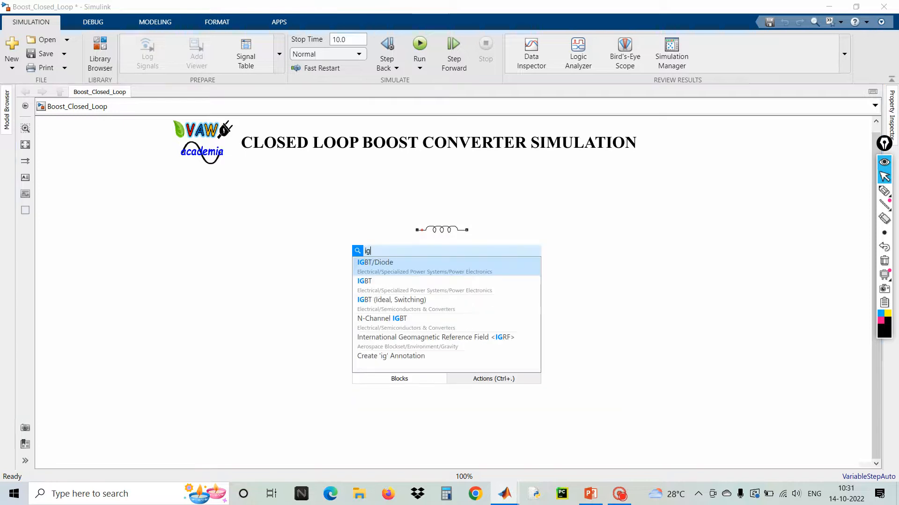
click(380, 269)
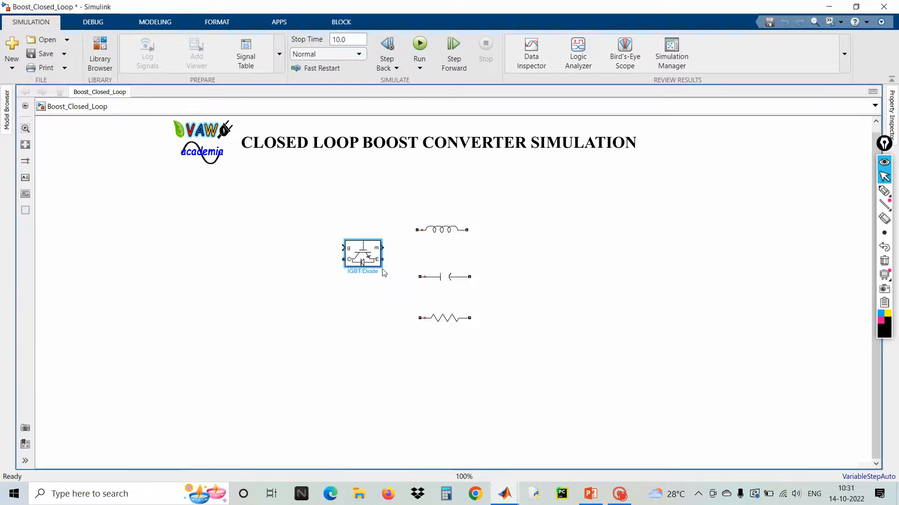
Step: Turn off the IGBT/Diode block's measurement port and shift the block so its E port lines up with the inductor
scroll(367, 257, up, 5)
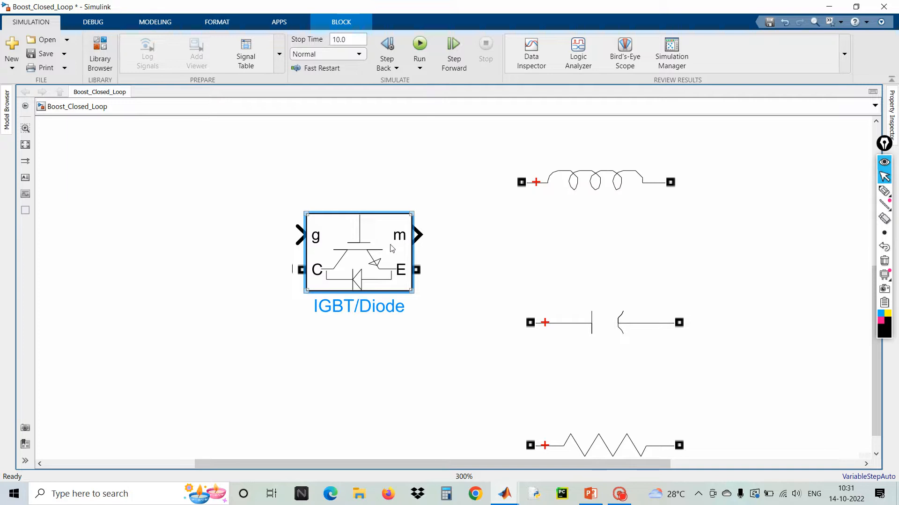
double_click(367, 255)
click(428, 298)
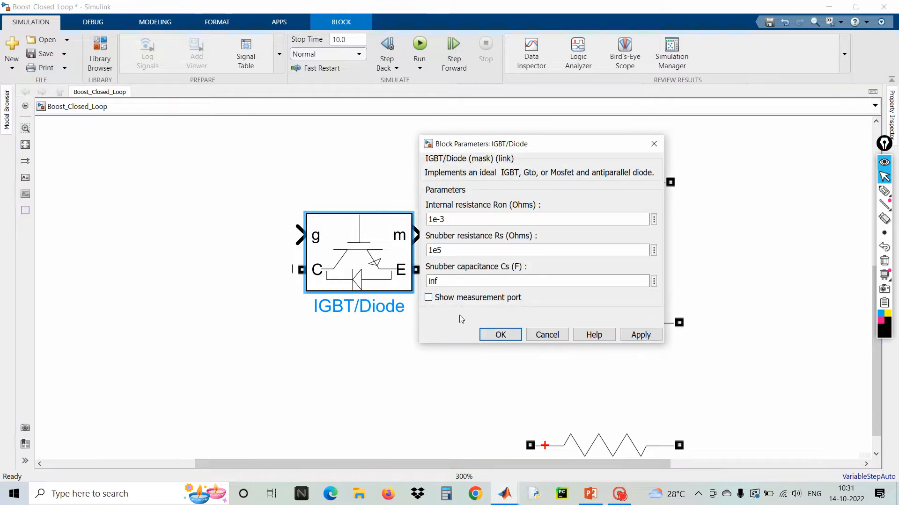
click(500, 334)
drag(373, 279, 368, 295)
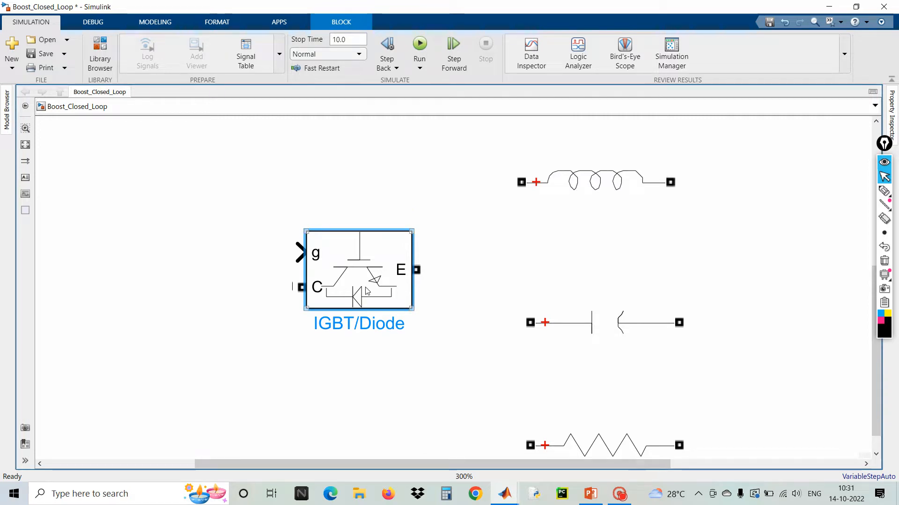
key(space)
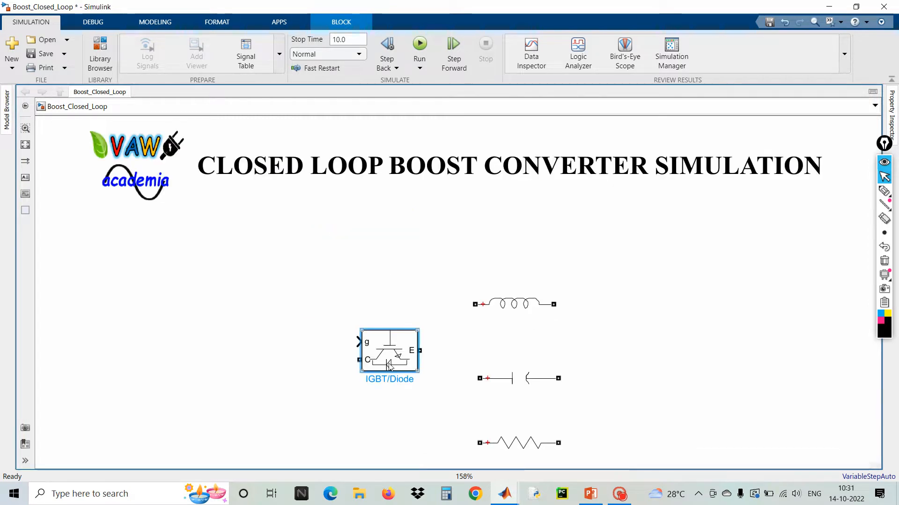
scroll(306, 213, down, 1)
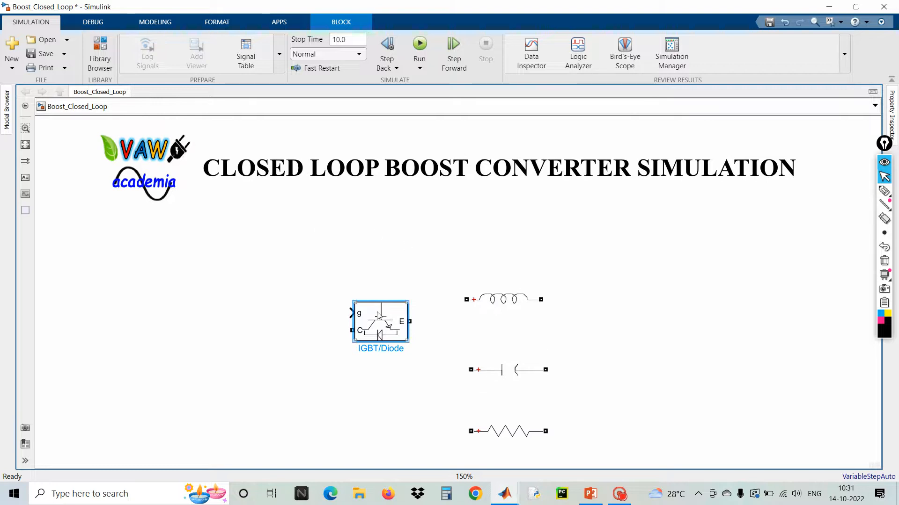
drag(378, 316, 378, 294)
Step: Add a Diode block from Specialized Power Systems to the left of the IGBT/Diode block
click(277, 291)
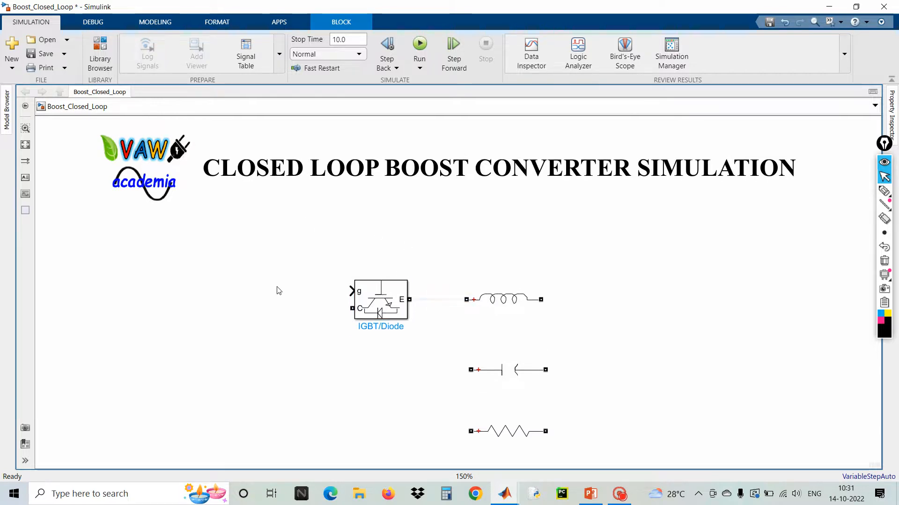
double_click(277, 289)
text(dio)
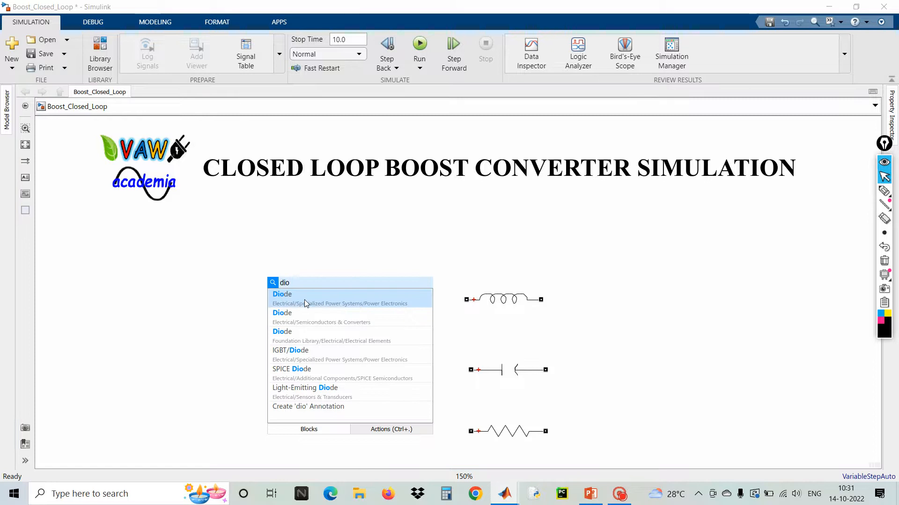
click(287, 295)
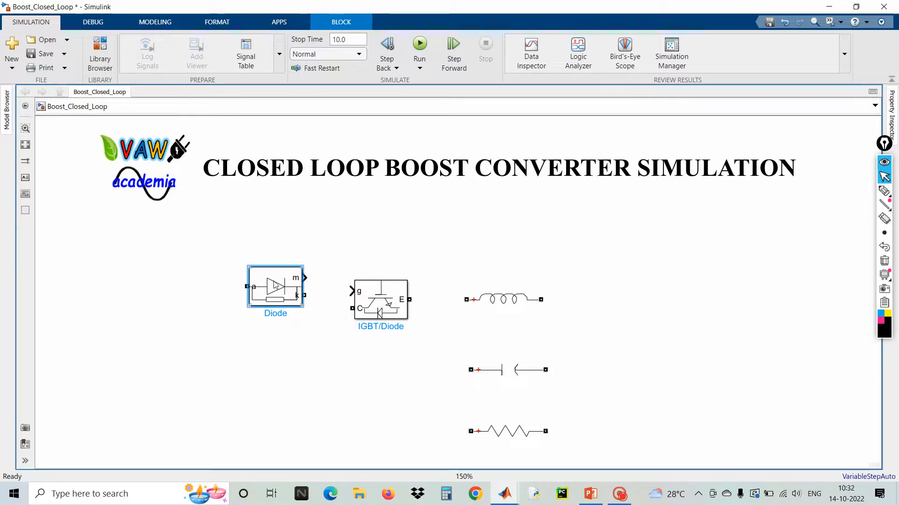
Step: Turn off the Diode block's measurement port
scroll(277, 287, up, 3)
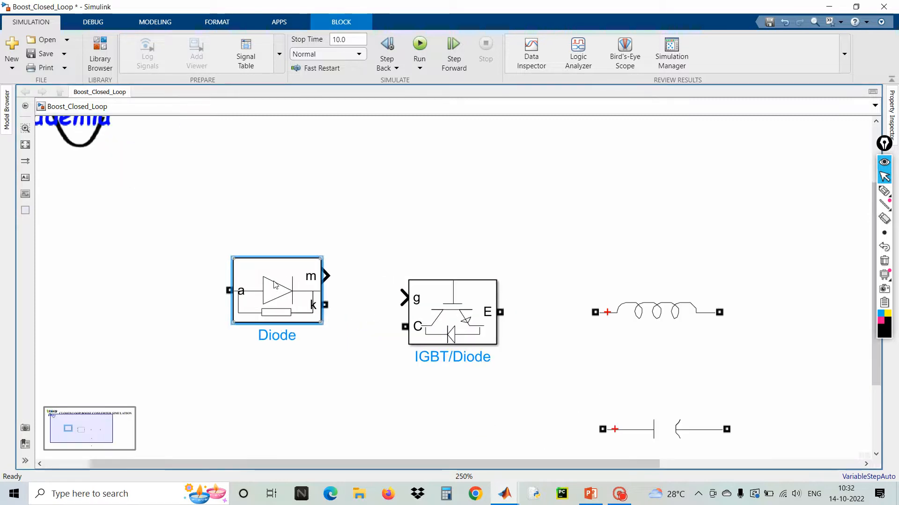
click(299, 297)
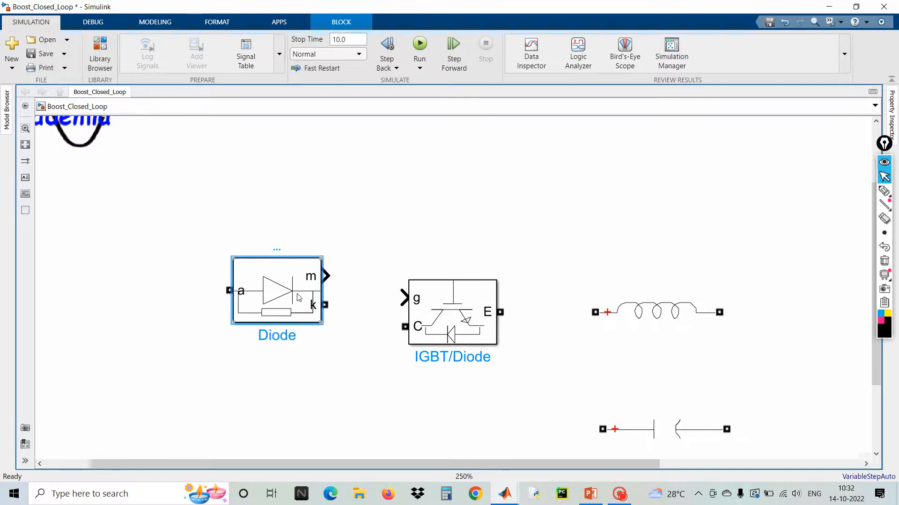
double_click(299, 297)
click(338, 404)
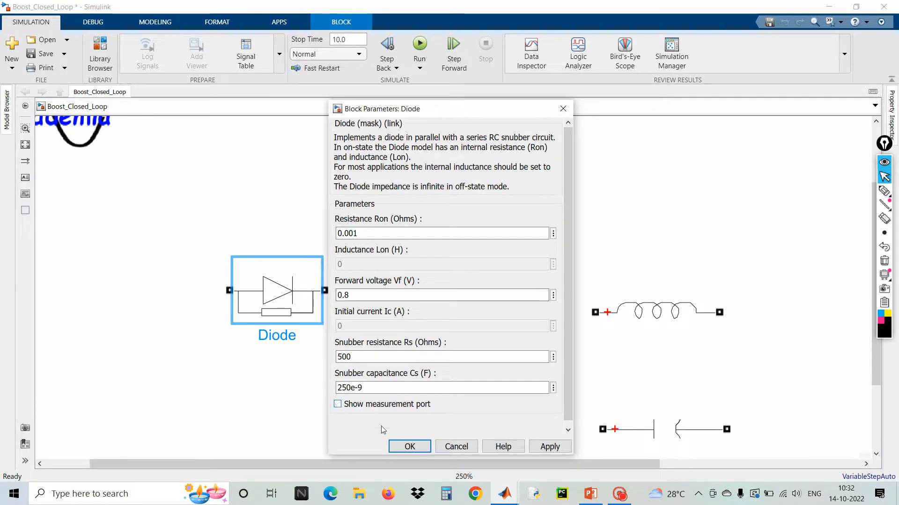
click(408, 447)
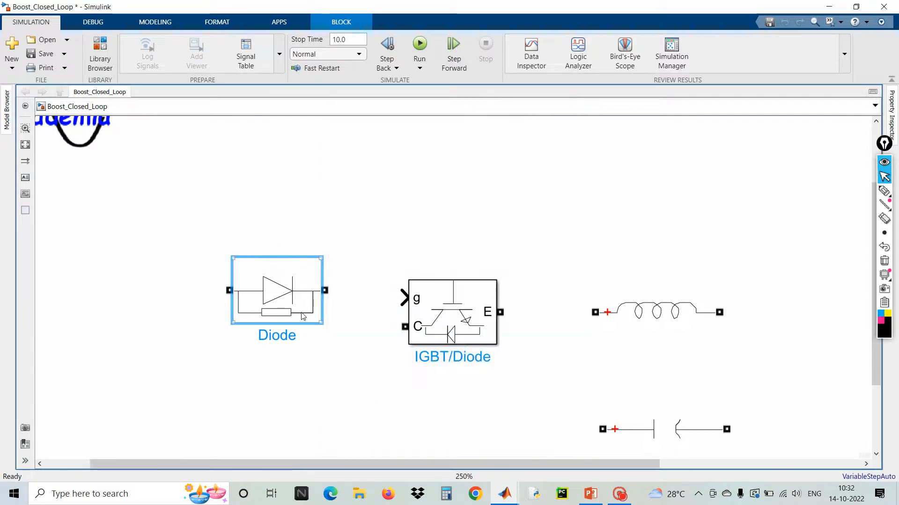
Step: Move the logo and the title annotation together to the right so they sit centred above the circuit area
scroll(303, 317, down, 2)
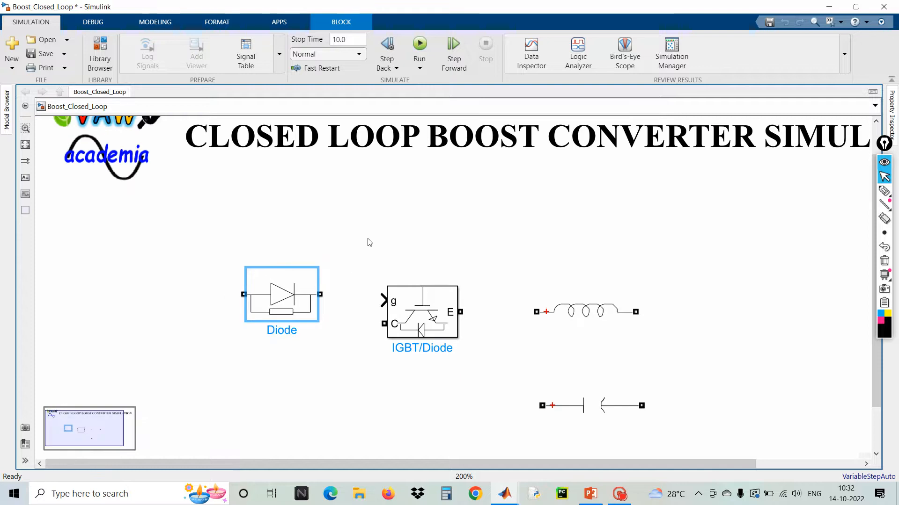
scroll(370, 240, down, 1)
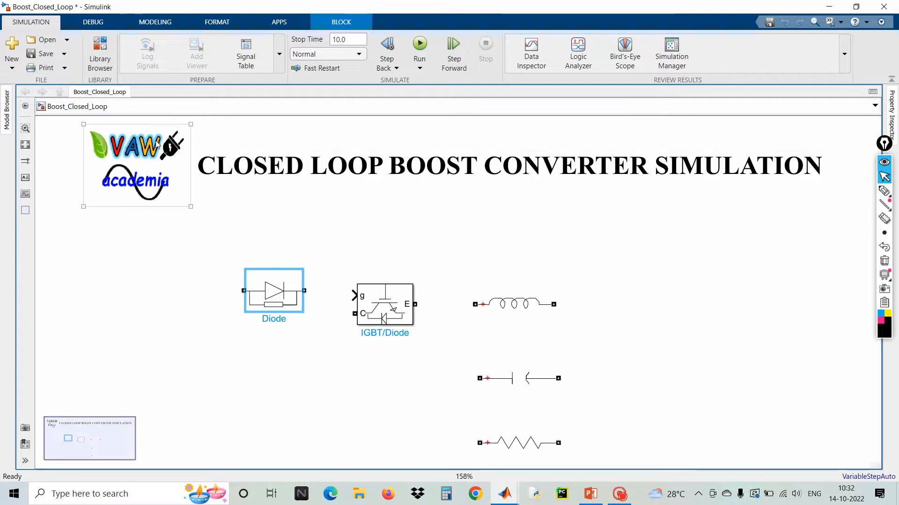
scroll(60, 127, down, 1)
scroll(60, 128, down, 1)
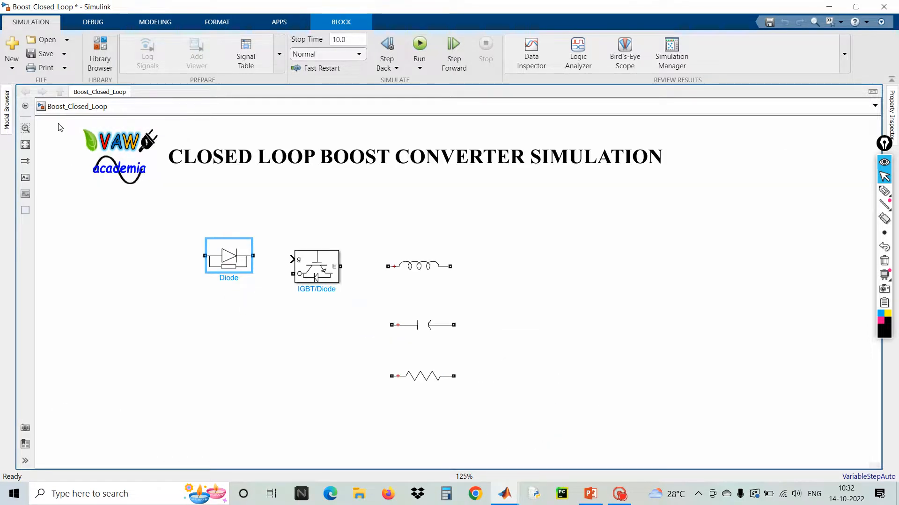
scroll(60, 127, down, 1)
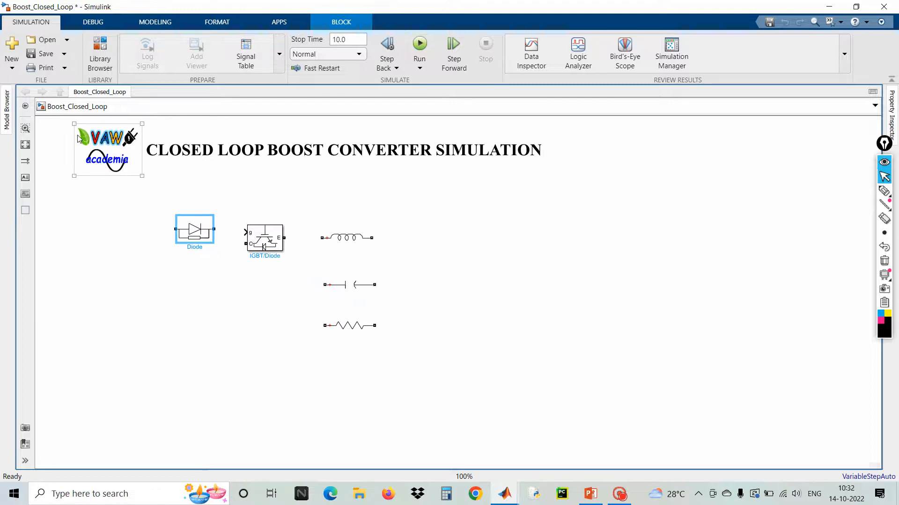
drag(59, 120, 539, 143)
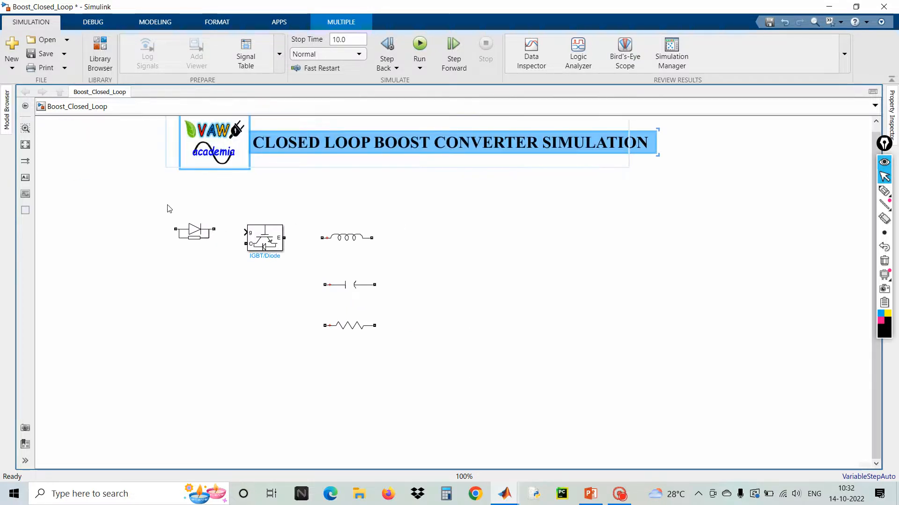
Step: Select all five circuit blocks and move them together to the right, below the title
drag(168, 205, 477, 346)
drag(363, 286, 502, 314)
click(658, 255)
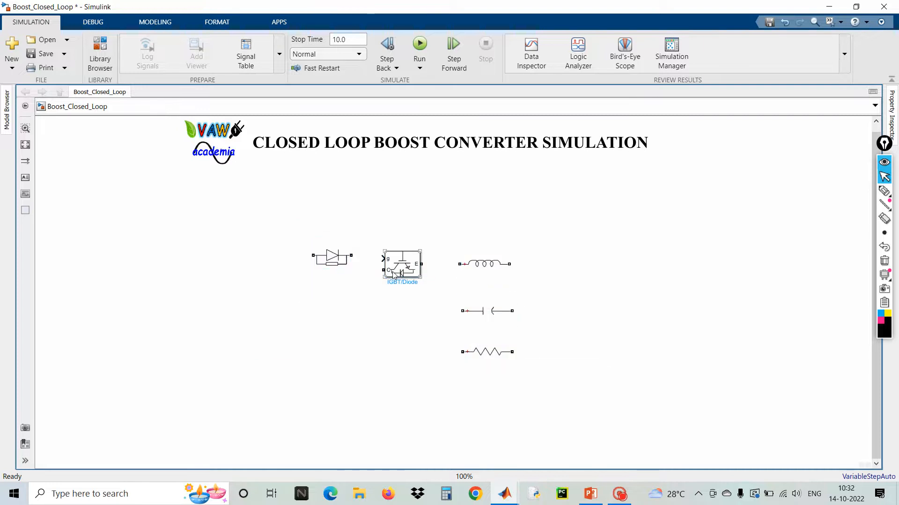
Step: Move the inductor to the upper left of the IGBT/Diode block and the diode to its lower left
double_click(260, 312)
drag(484, 273, 269, 248)
drag(341, 265, 346, 307)
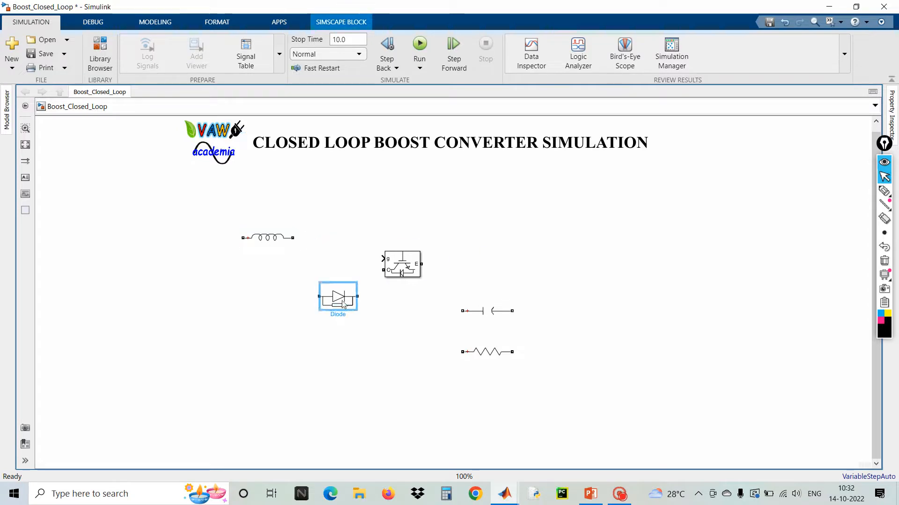
Step: Rotate the IGBT/Diode block 90 degrees clockwise so its collector faces up and its emitter faces down
click(396, 265)
key(ctrl+r)
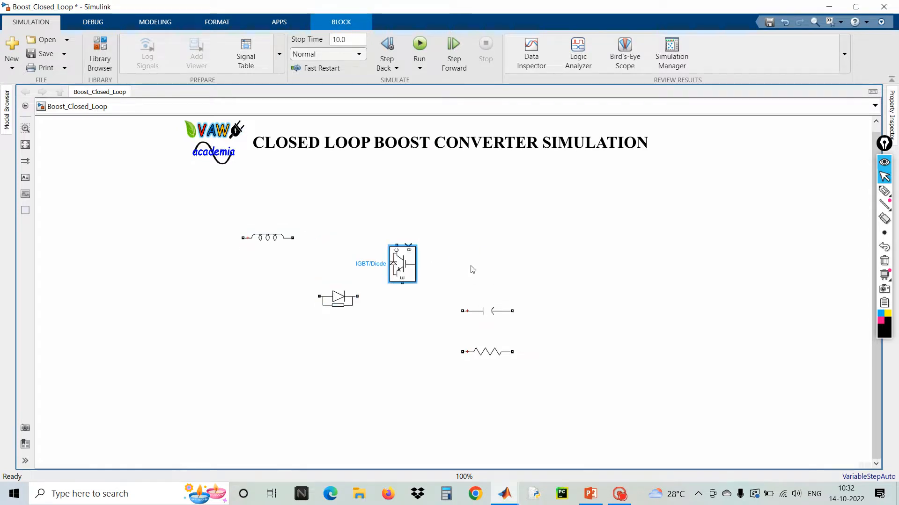
Step: Place the diode to the right of the IGBT/Diode block and wire the inductor's output to the IGBT collector and the diode's anode
scroll(472, 269, up, 1)
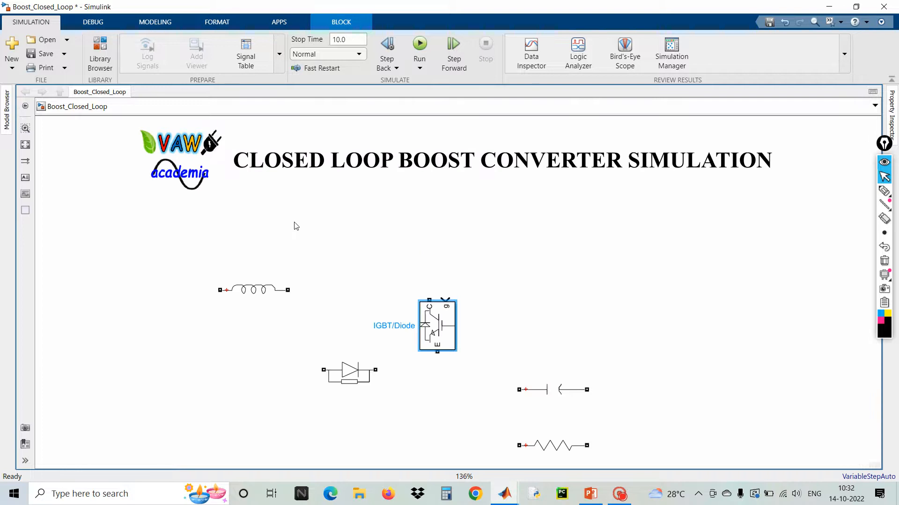
scroll(130, 159, down, 1)
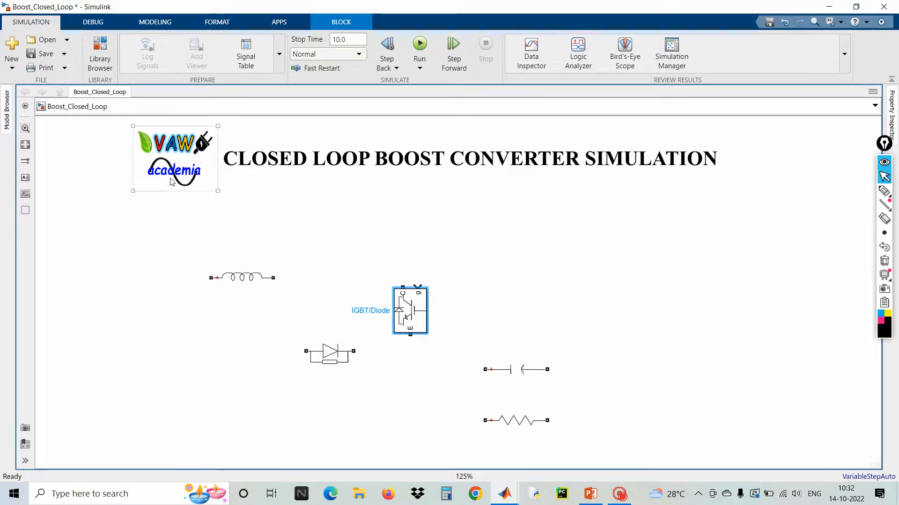
drag(242, 279, 403, 287)
drag(321, 348, 402, 264)
drag(480, 271, 483, 275)
Step: Rotate the capacitor and the resistor branches 90 degrees clockwise so both stand vertically
click(522, 369)
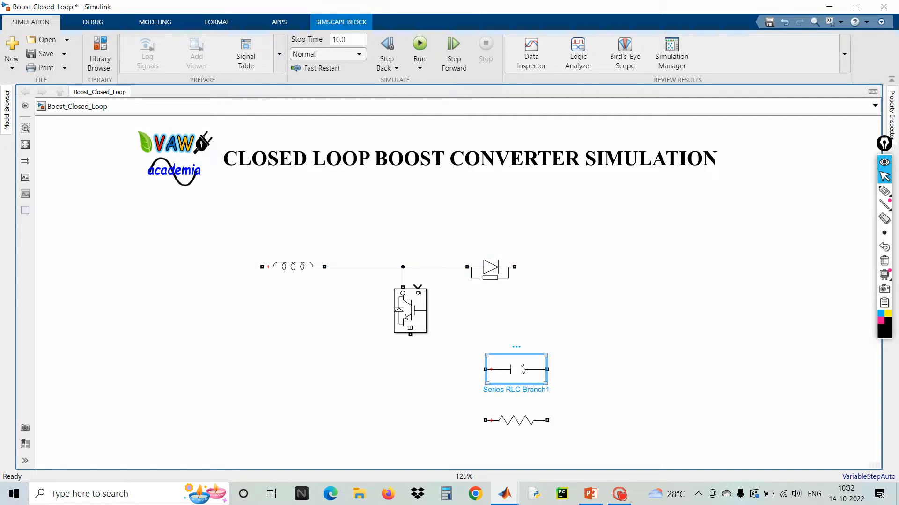
key(ctrl+r)
click(524, 408)
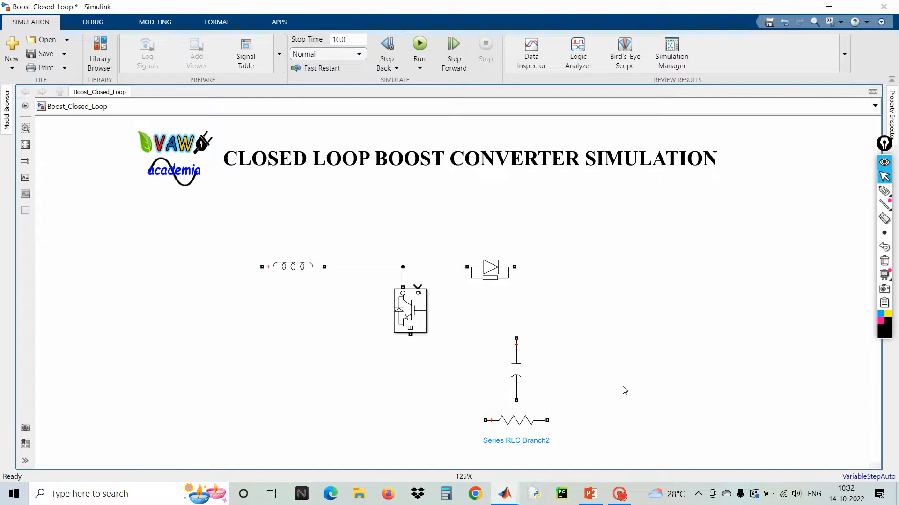
click(533, 427)
key(ctrl+r)
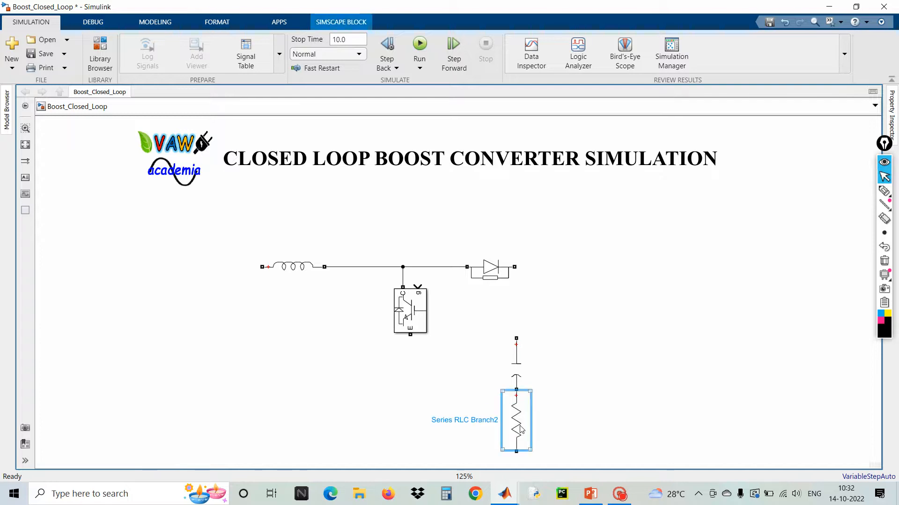
Step: Move the capacitor to the lower right of the diode and the resistor further right beside it
drag(516, 360, 490, 347)
drag(517, 422, 654, 335)
click(491, 349)
drag(491, 349, 560, 344)
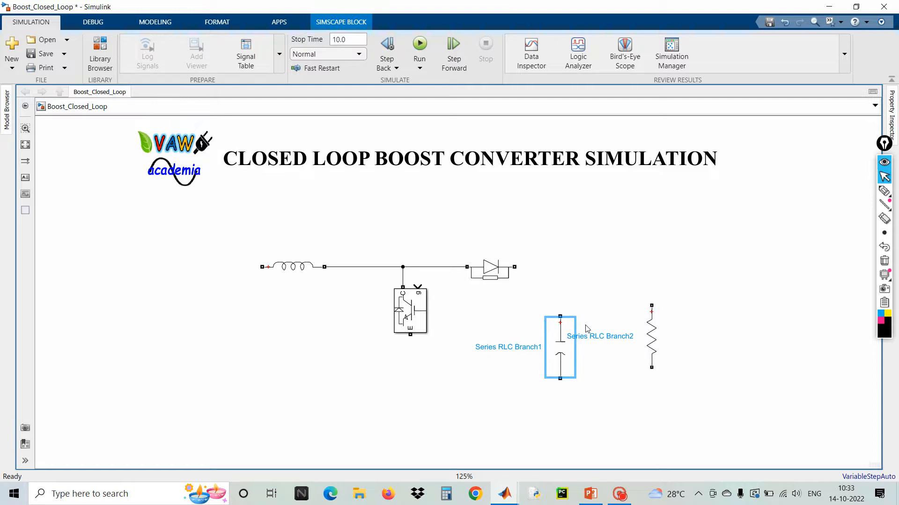
Step: Wire the capacitor between the diode's output and the IGBT emitter, connect the resistor in parallel, and space the two branches evenly
drag(515, 267, 560, 317)
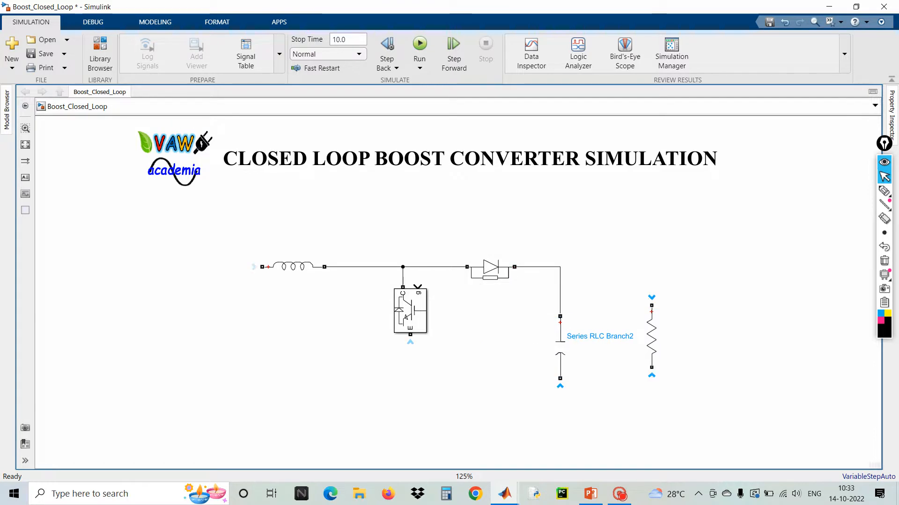
mouse_move(409, 335)
mouse_down()
mouse_move(421, 387)
mouse_move(560, 378)
mouse_up()
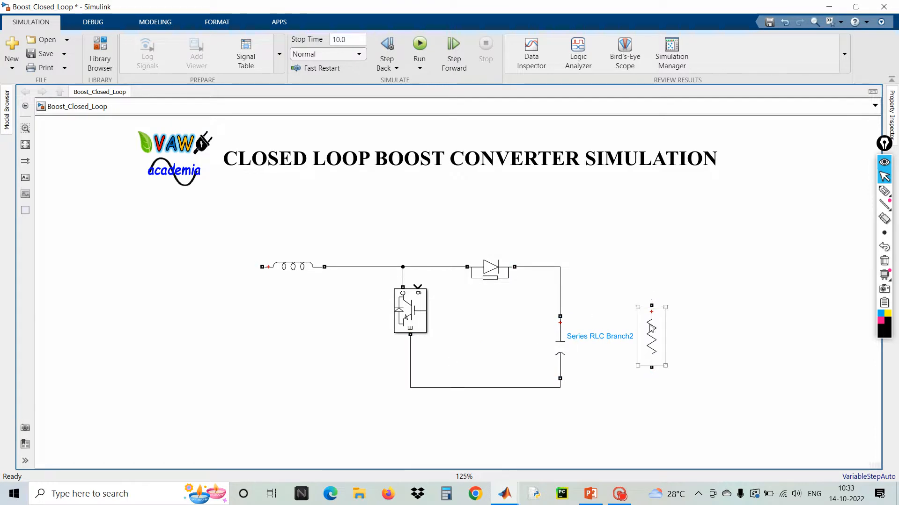
mouse_move(651, 328)
mouse_down()
mouse_move(651, 313)
mouse_move(583, 265)
mouse_move(561, 267)
mouse_up()
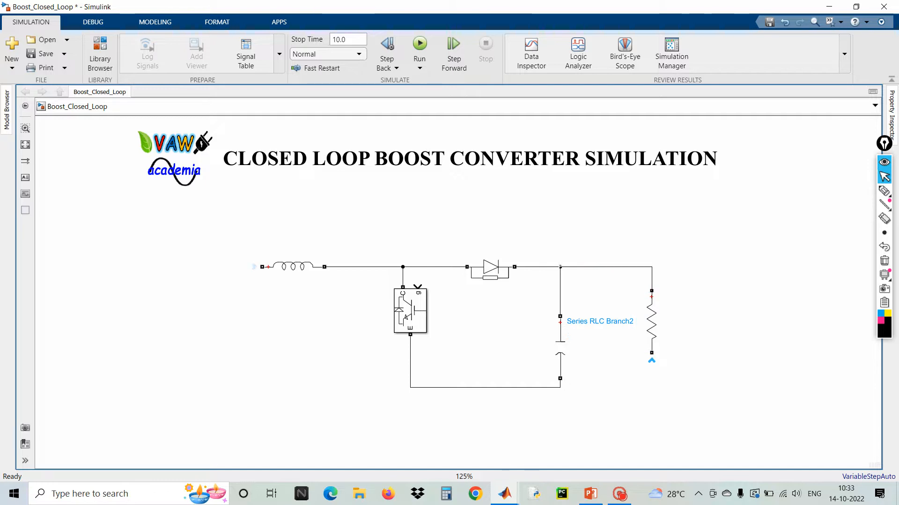
mouse_move(651, 353)
mouse_down()
mouse_move(585, 386)
mouse_move(560, 387)
mouse_up()
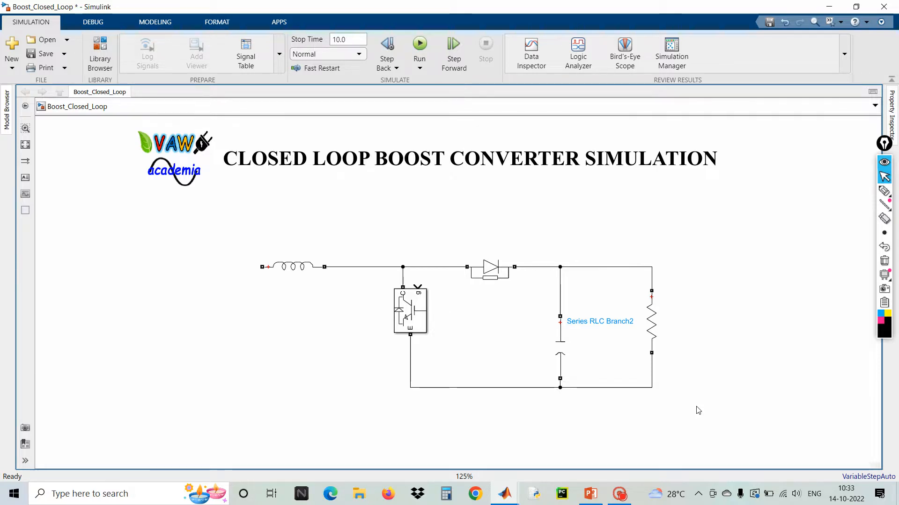
click(570, 333)
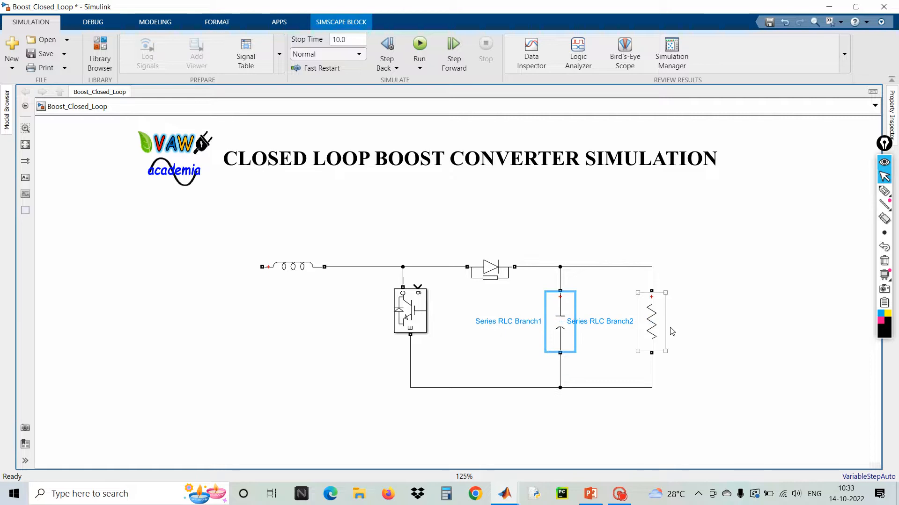
drag(651, 323, 673, 323)
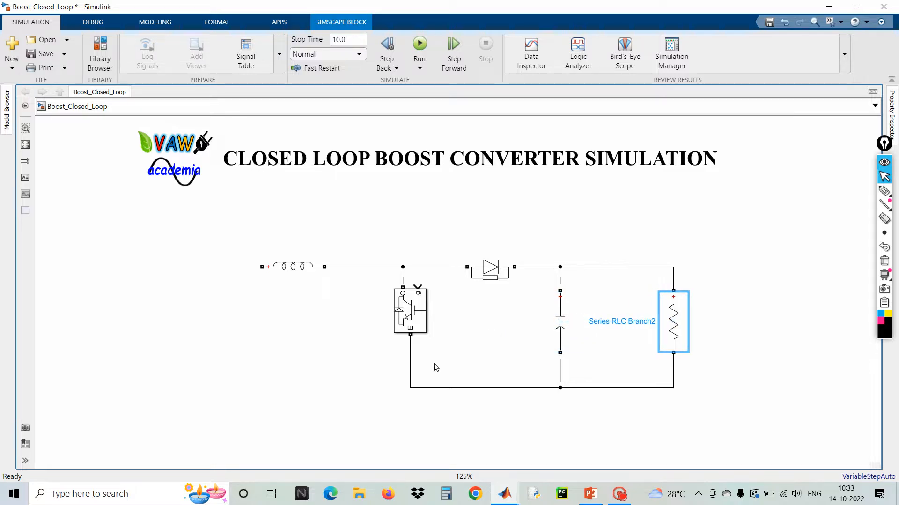
Step: Add a Specialized Power Systems DC Voltage Source left of the inductor and wire it between the inductor's input and the bottom return line
double_click(263, 326)
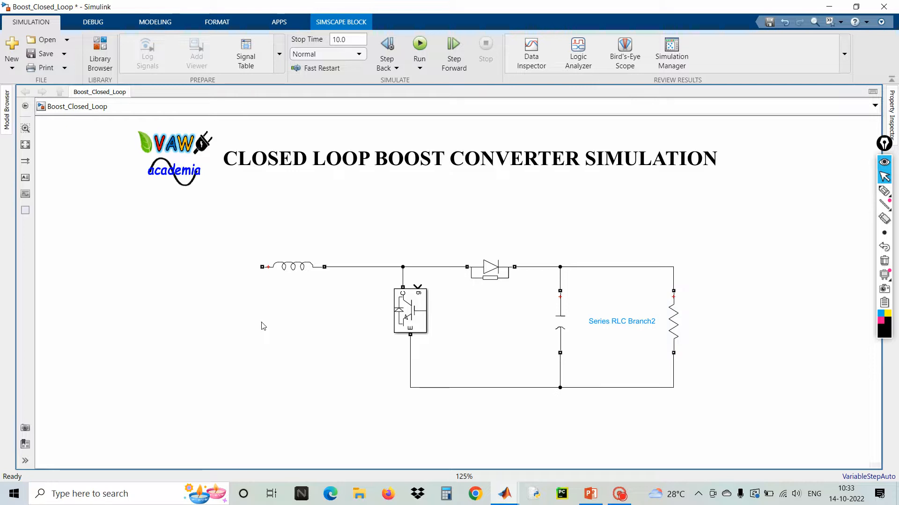
text(dc)
click(293, 158)
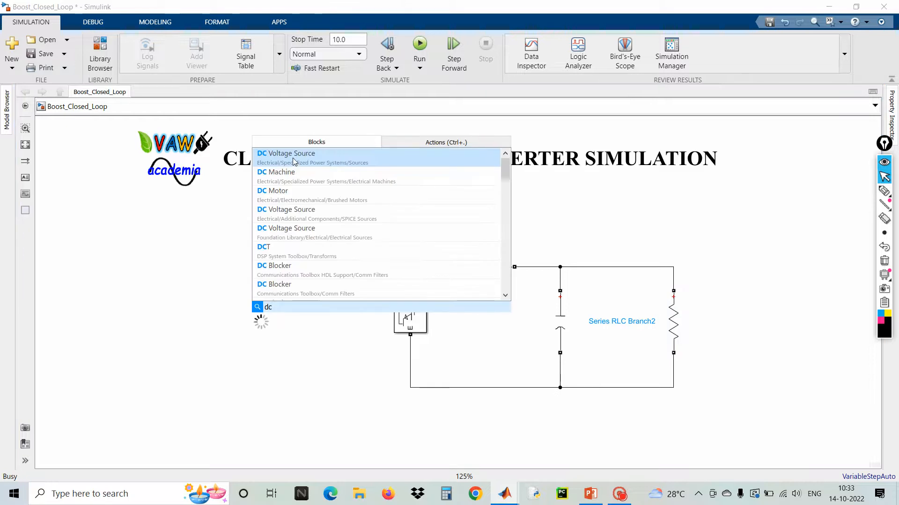
drag(266, 322, 255, 267)
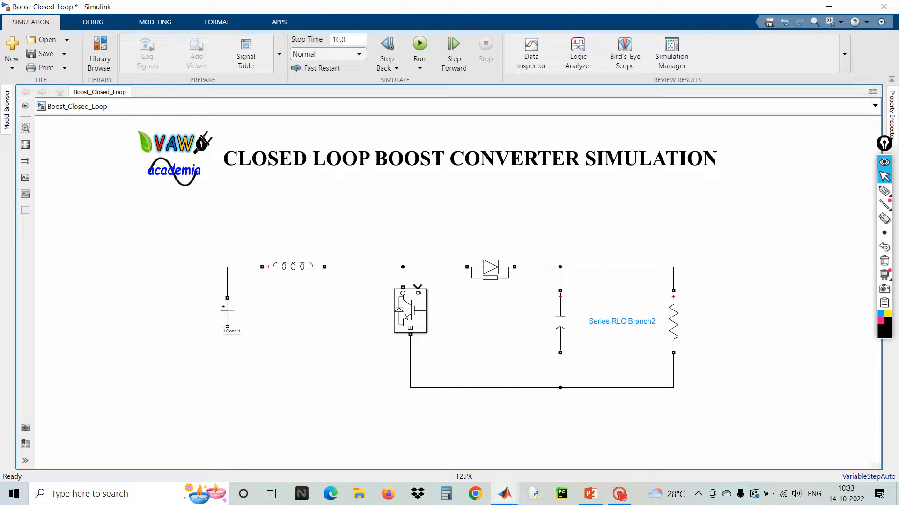
drag(227, 327, 411, 387)
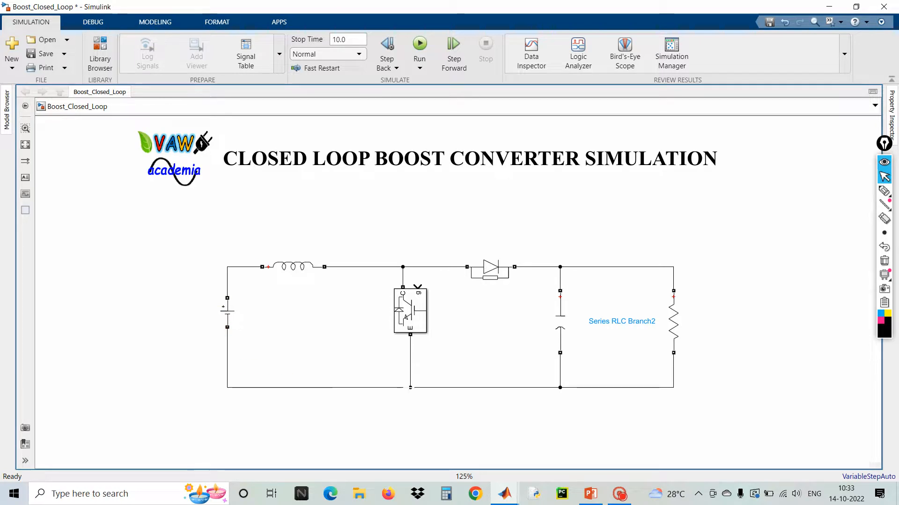
drag(218, 319, 218, 326)
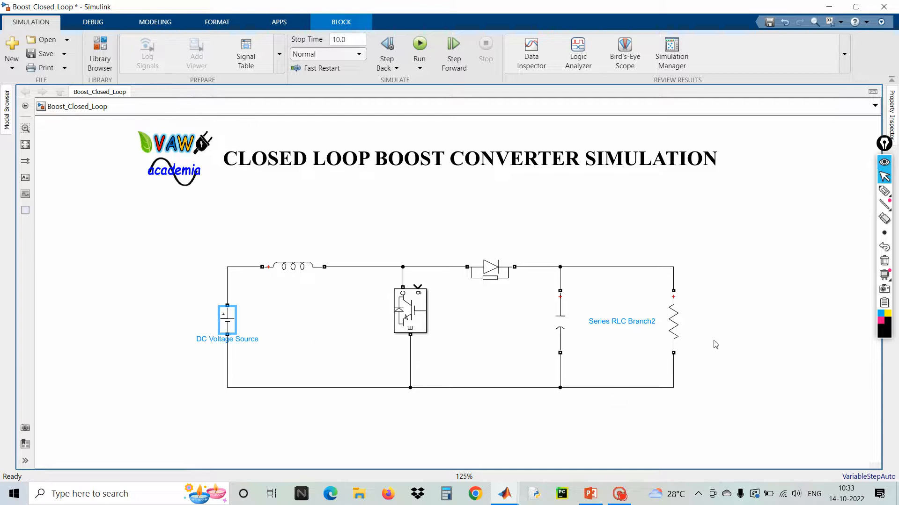
Step: Add a Voltage Measurement block to the right of the resistor and make a copy of it
click(732, 322)
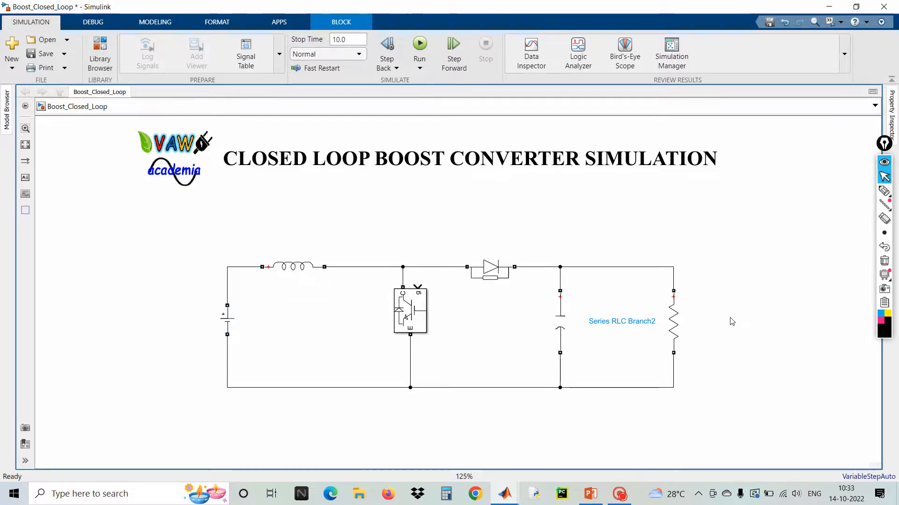
double_click(731, 321)
text(vol)
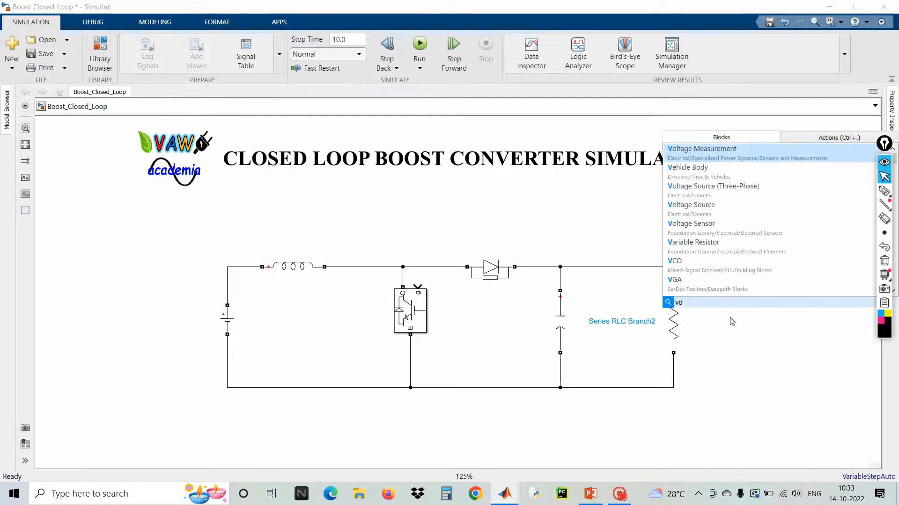
click(721, 158)
drag(729, 315, 525, 327)
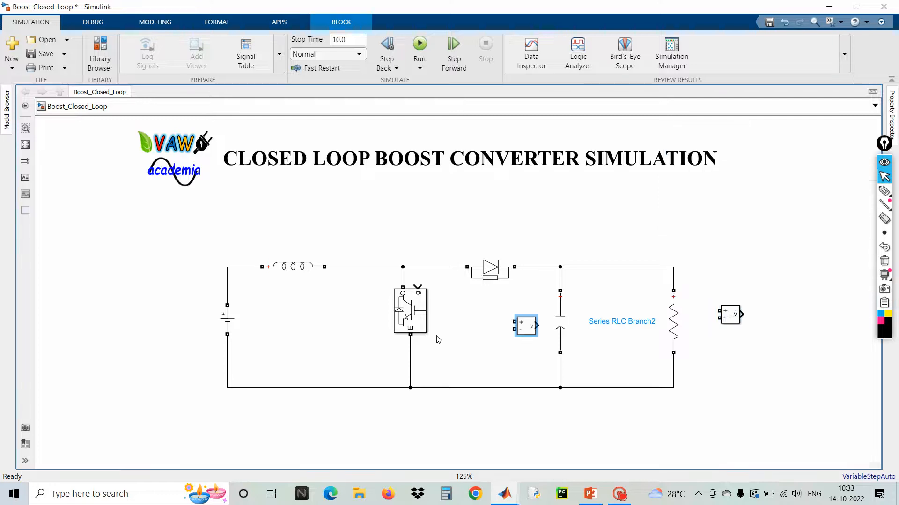
Step: Wire the copied Voltage Measurement block across the DC source with tidy line routing, and the original one across the load resistor
mouse_move(437, 339)
mouse_down()
mouse_move(324, 333)
mouse_move(246, 290)
mouse_move(227, 293)
mouse_up()
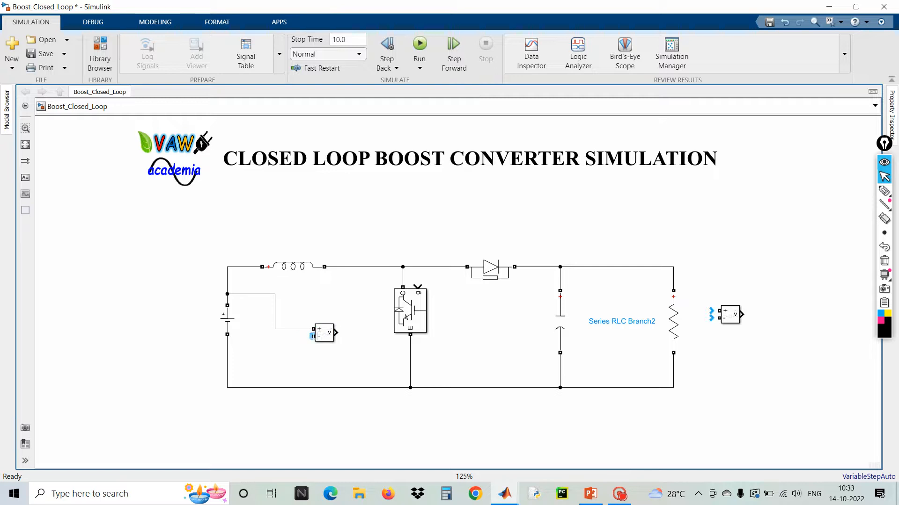
mouse_move(312, 336)
mouse_down()
mouse_move(234, 360)
mouse_move(227, 344)
mouse_move(253, 365)
mouse_up()
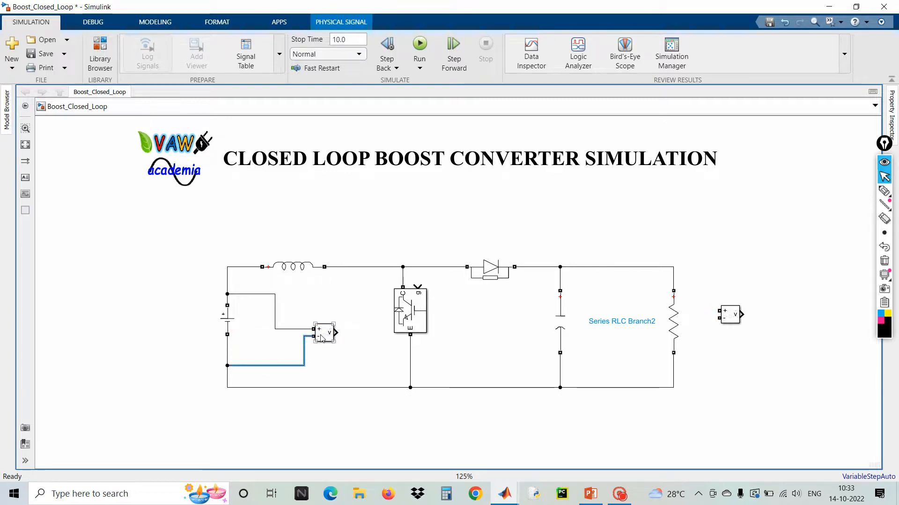
drag(322, 334, 270, 356)
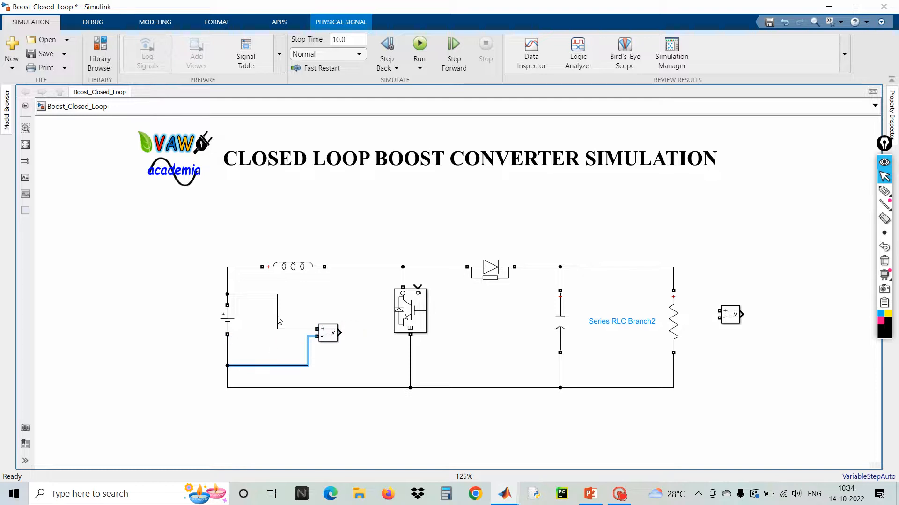
drag(277, 321, 301, 321)
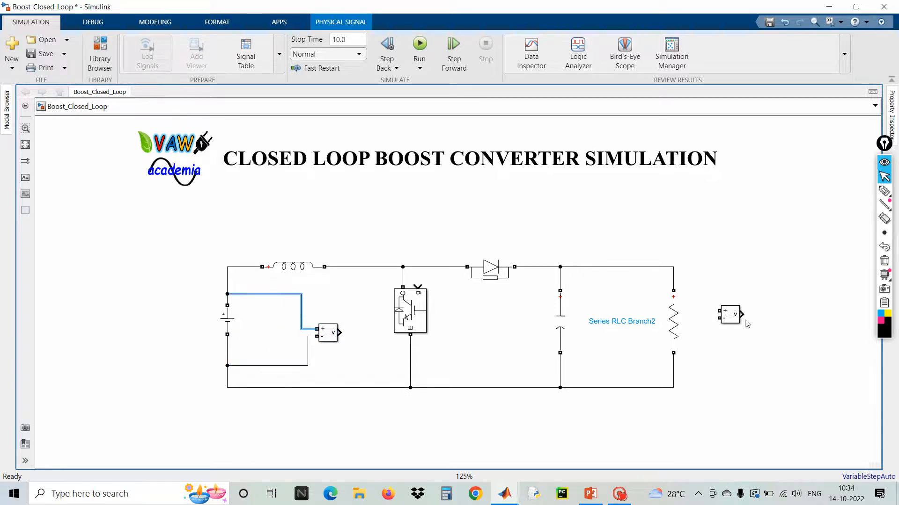
drag(719, 310, 674, 277)
drag(720, 318, 674, 366)
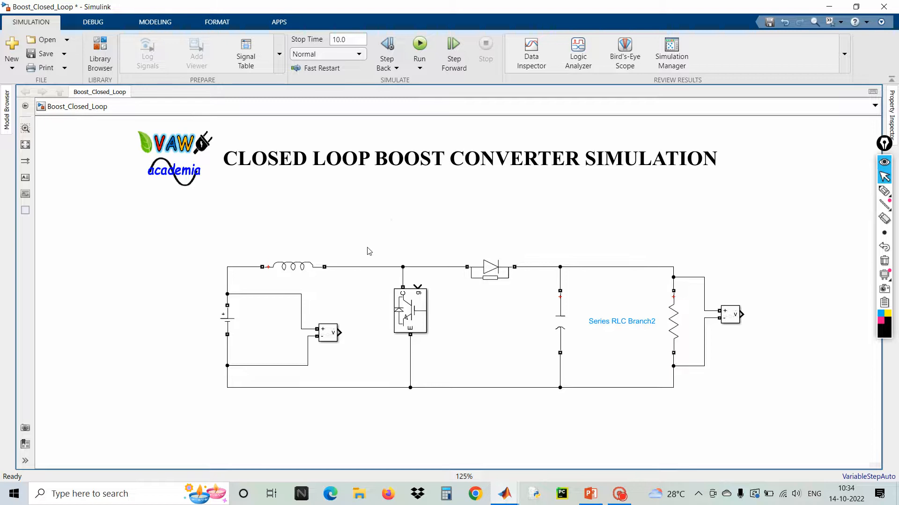
Step: Delete the wire between the inductor and the IGBT collector node
click(347, 248)
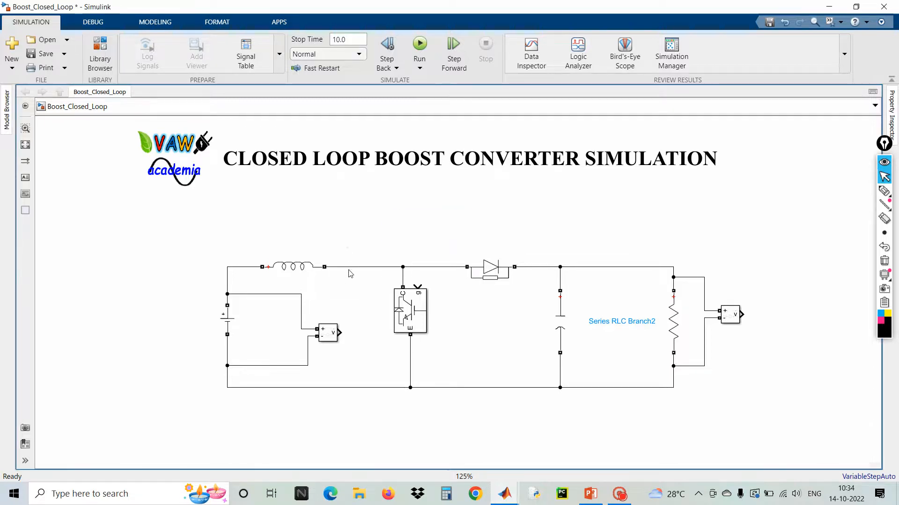
click(350, 267)
key(Delete)
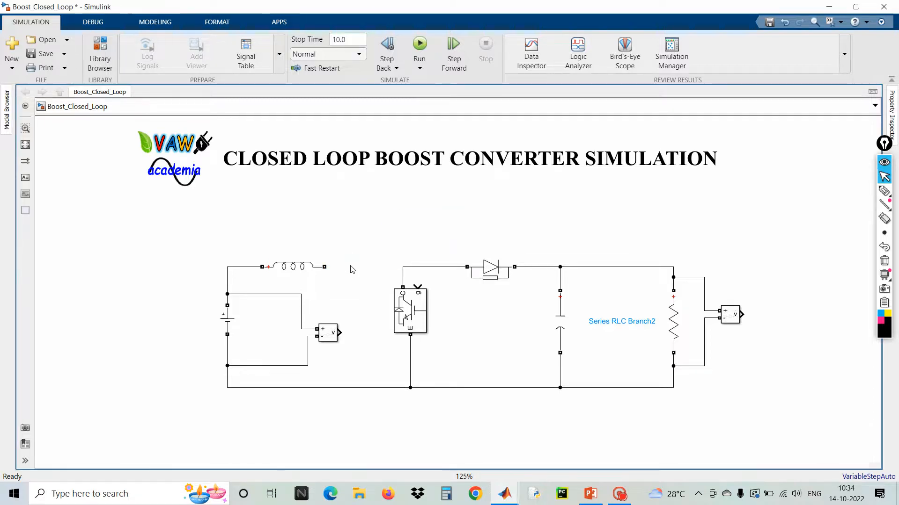
Step: Insert a Current Measurement block in series between the inductor's output and the IGBT collector node
double_click(373, 223)
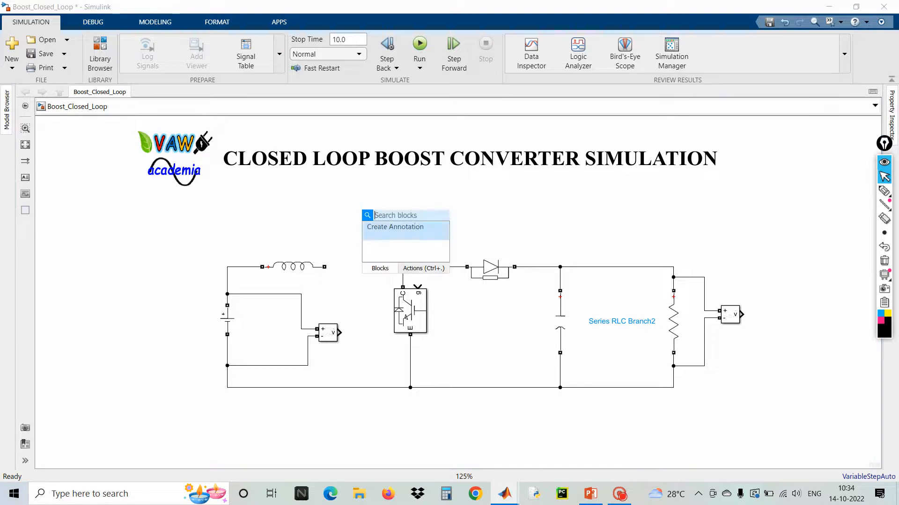
text(cu)
click(378, 228)
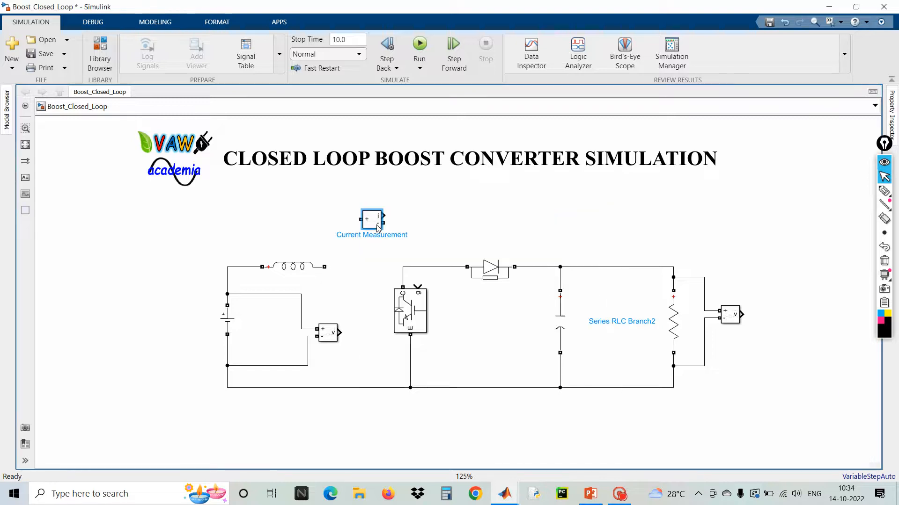
mouse_move(369, 220)
mouse_down()
mouse_move(364, 261)
mouse_move(326, 266)
mouse_move(408, 270)
mouse_up()
click(359, 268)
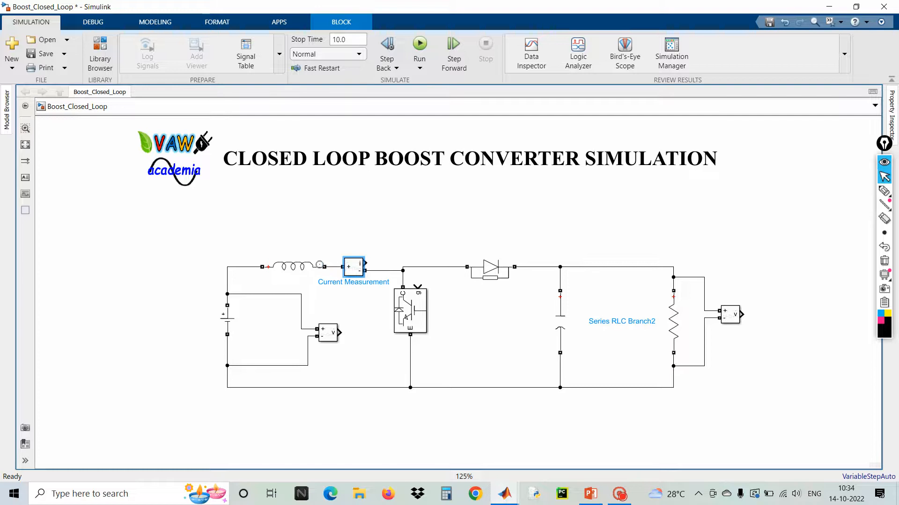
Step: Shift the inductor and the Current Measurement block slightly upward so their connecting wires run straight
drag(305, 266, 356, 266)
click(355, 269)
click(405, 240)
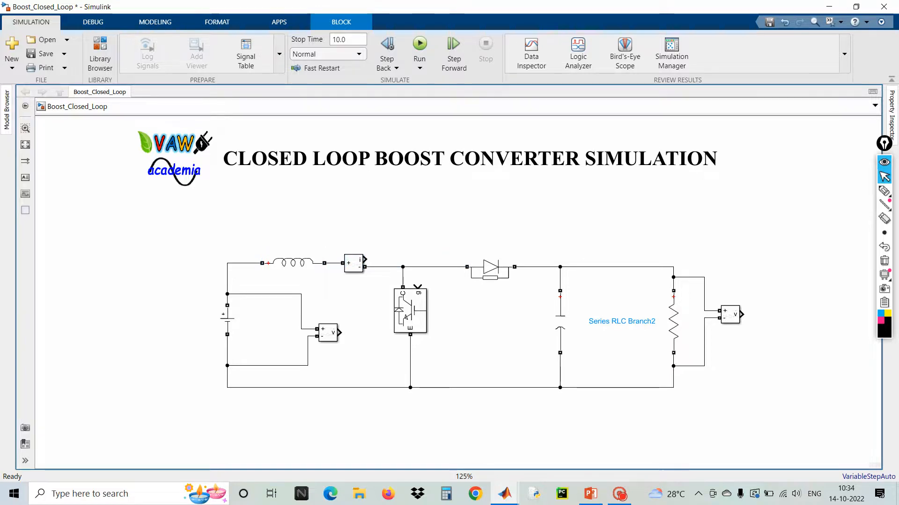
Step: Add a Simulink Sinks Scope above the IGBT/Diode block and connect it to the Current Measurement block's signal output
double_click(415, 244)
text(scope)
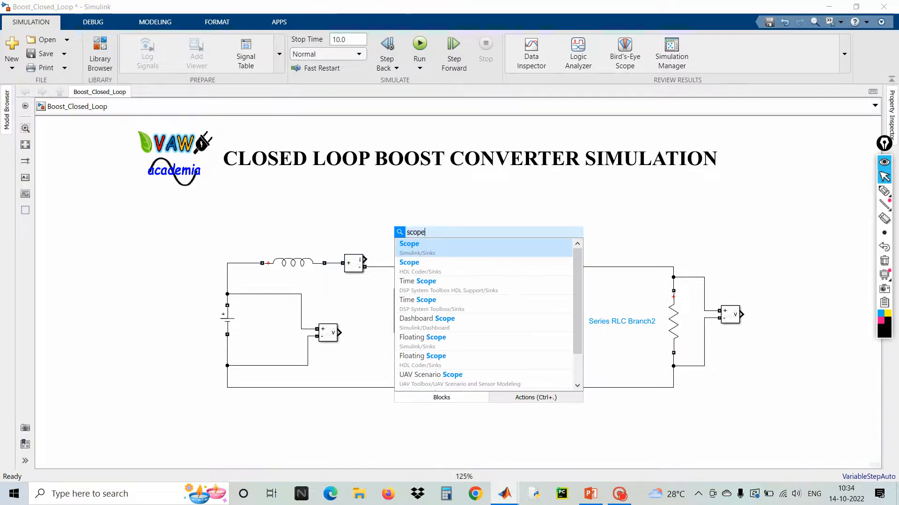
click(416, 244)
drag(390, 237, 373, 260)
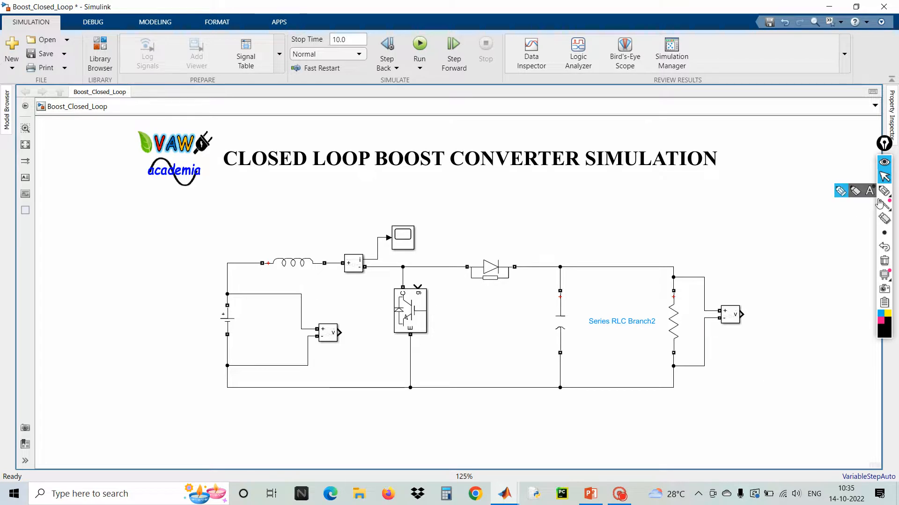
Step: Add a Sum block below the output Voltage Measurement block
double_click(729, 401)
text(sum)
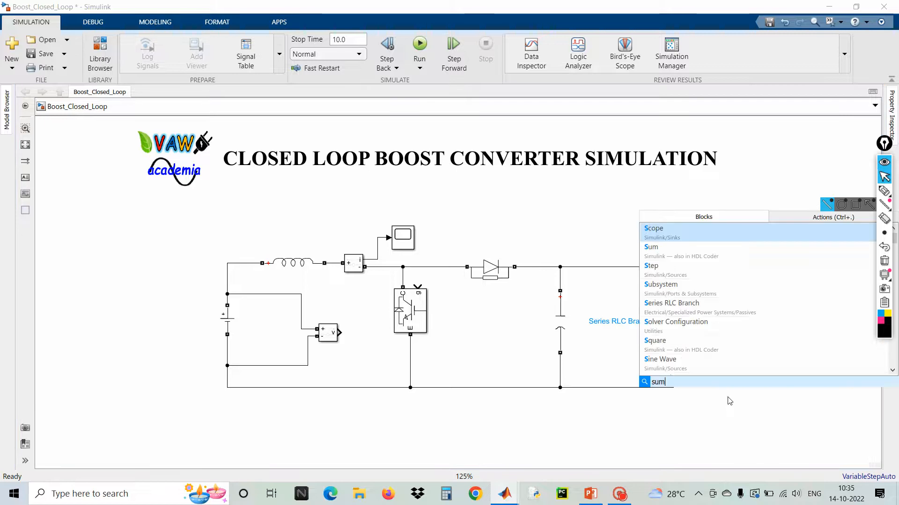
click(712, 235)
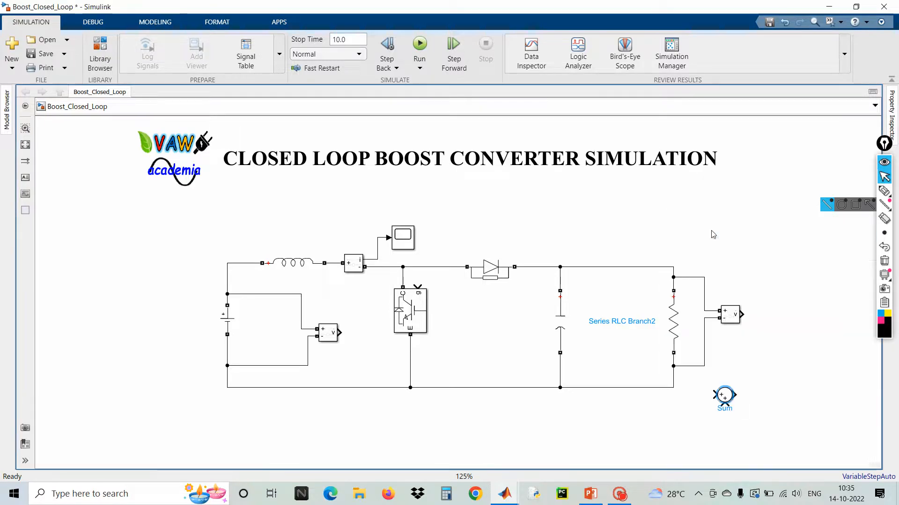
Step: Set the Sum block's list of signs to -|+
double_click(724, 395)
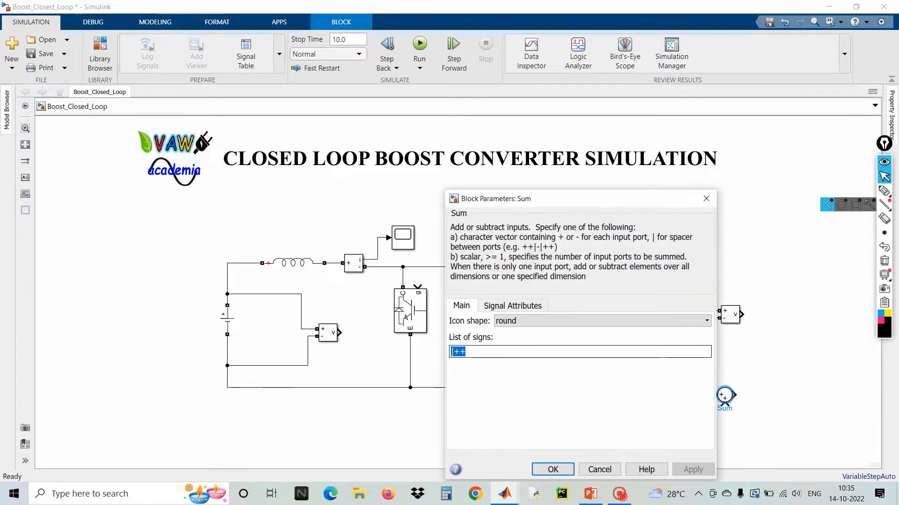
click(494, 353)
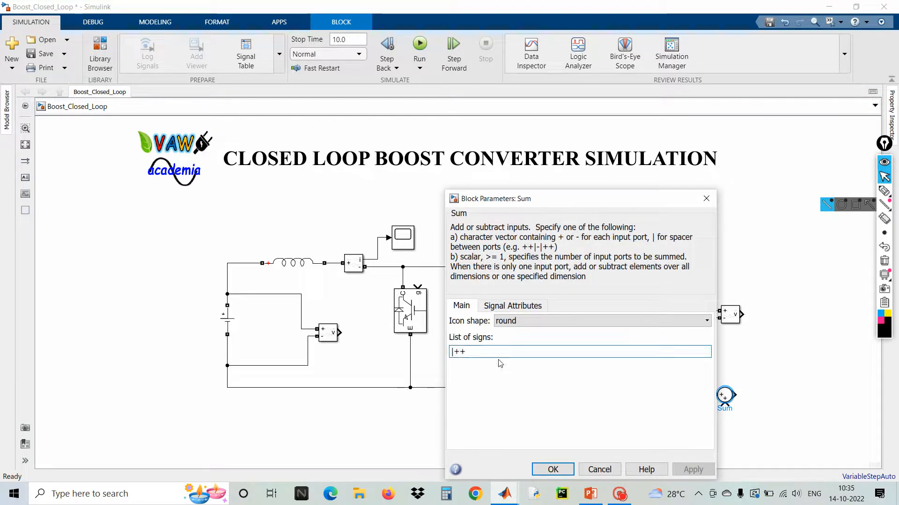
text(|)
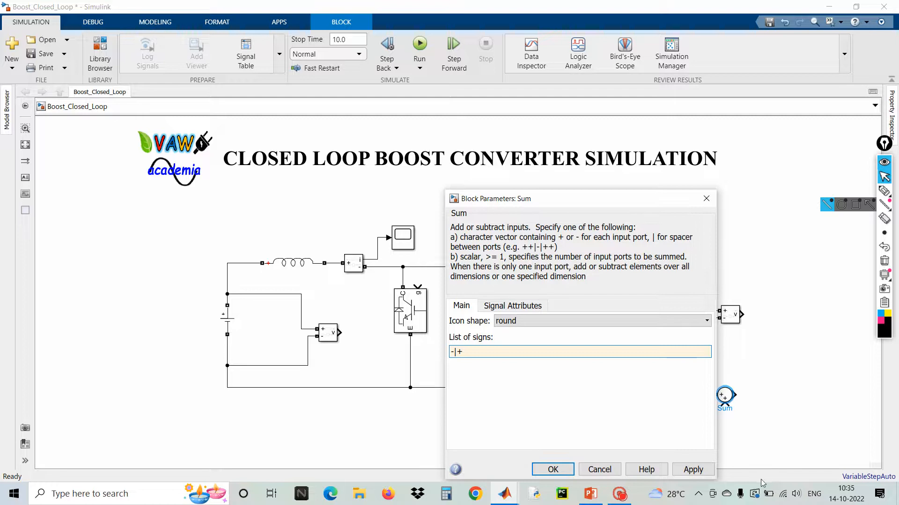
click(693, 470)
click(557, 469)
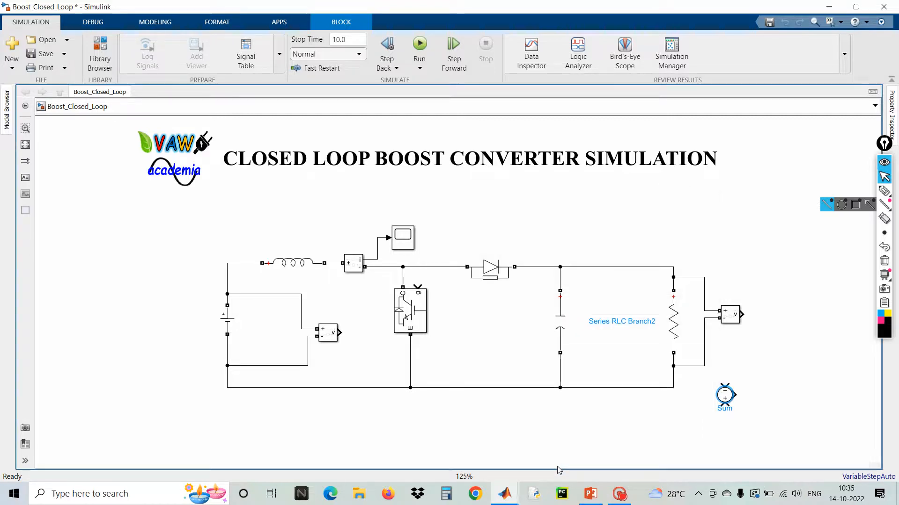
Step: Add a second Scope block to the right of the output Voltage Measurement block
click(800, 302)
double_click(801, 303)
text(sc)
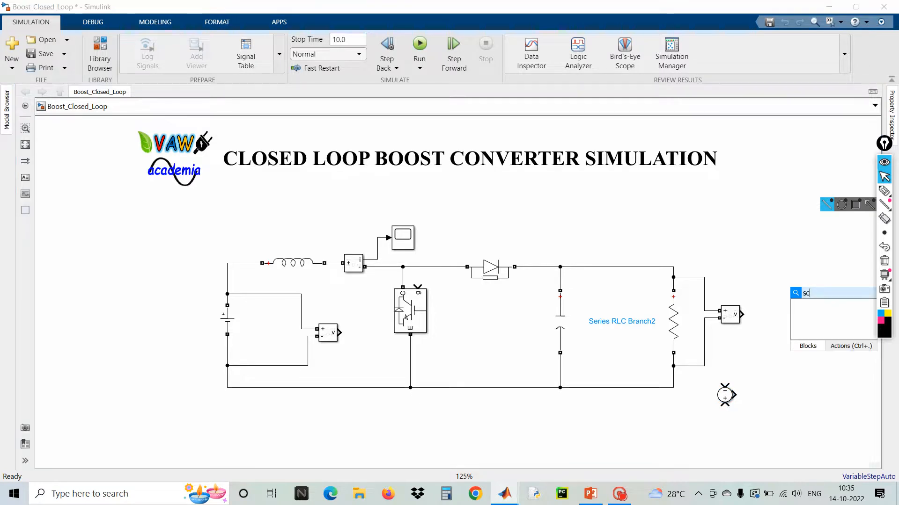
click(723, 307)
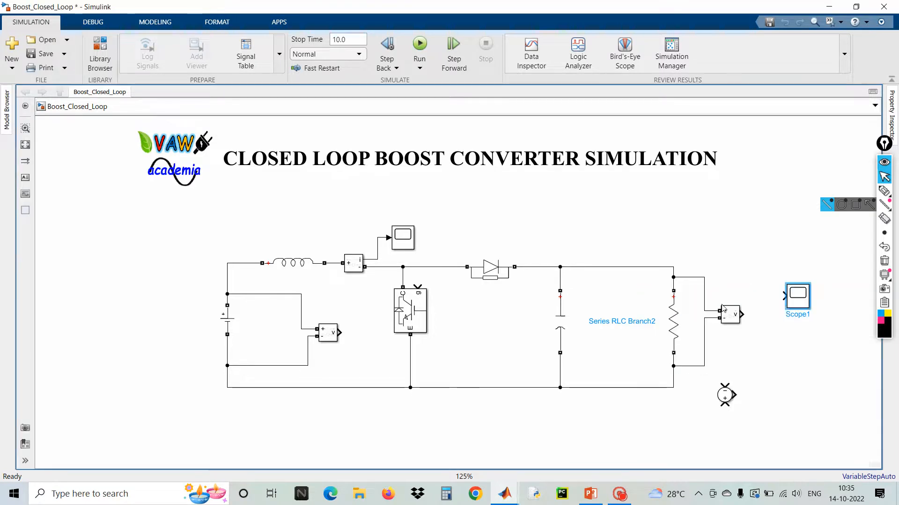
Step: Configure the new Scope1 block with 2 input ports and close its scope window
double_click(797, 296)
click(339, 108)
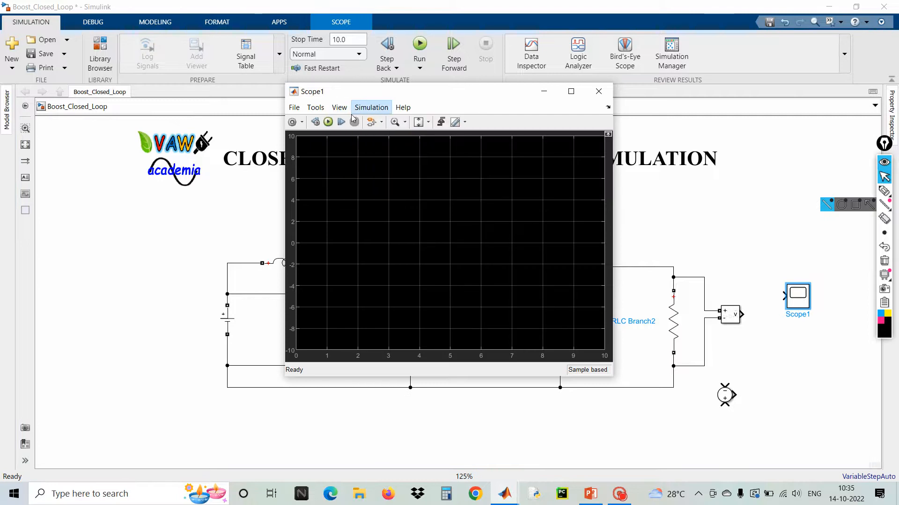
click(354, 135)
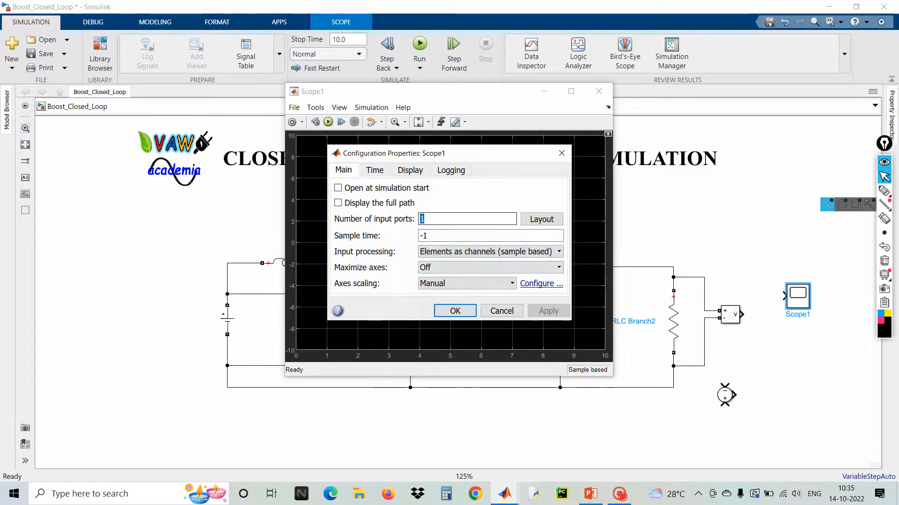
text(2)
click(470, 311)
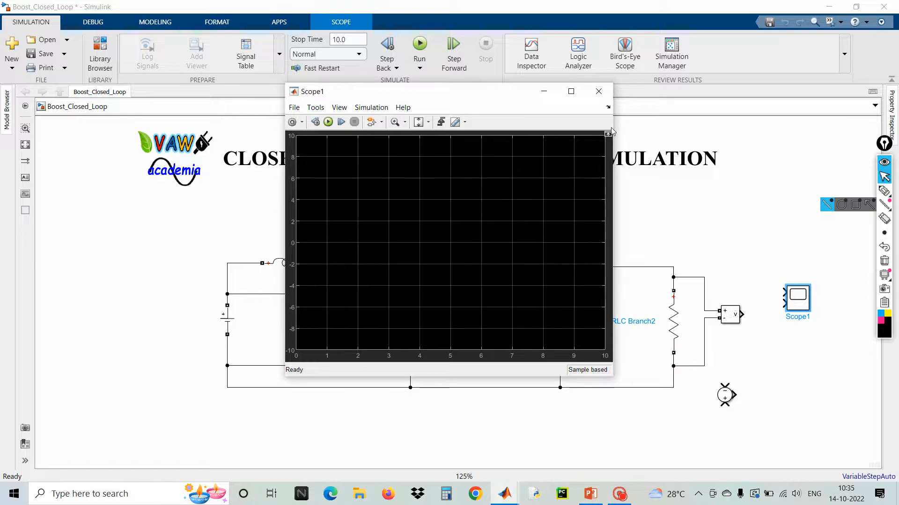
click(599, 91)
Step: Wire the input Voltage Measurement signal to Scope1's first port and the output Voltage Measurement signal to its second port
drag(800, 301, 347, 333)
click(795, 304)
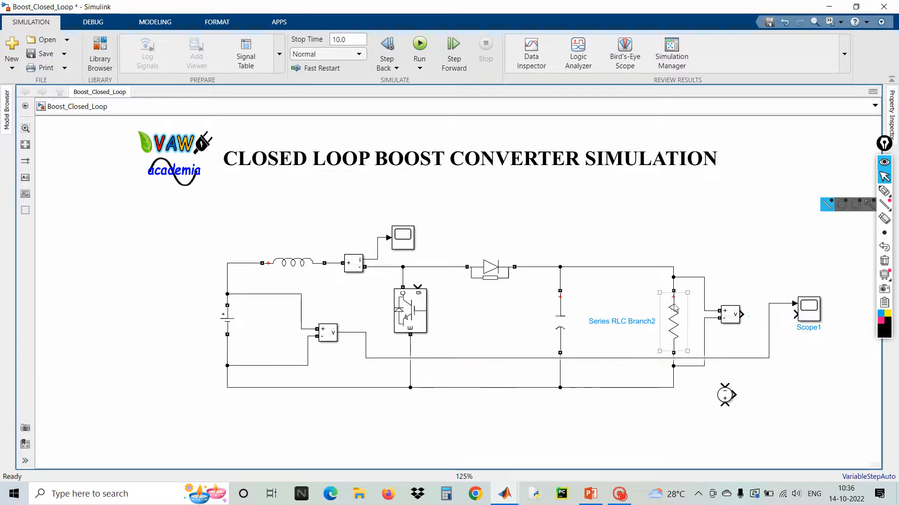
click(794, 314)
drag(794, 315, 740, 314)
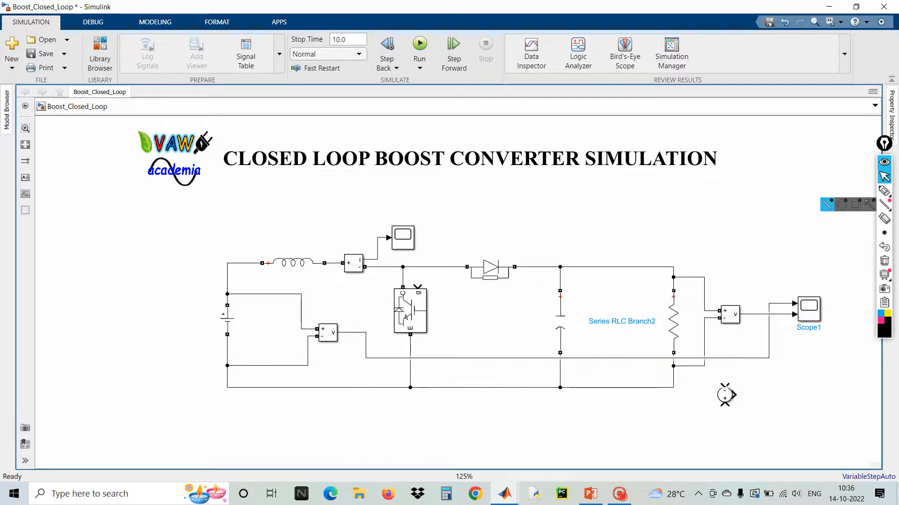
Step: Shift the Sum block slightly right and add a Constant block with value 30 below and to the left of it
drag(724, 396, 751, 403)
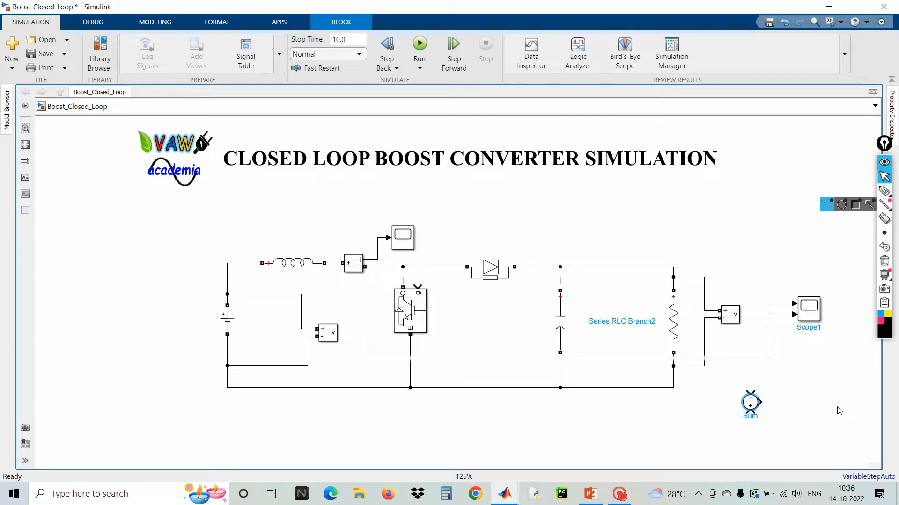
double_click(686, 446)
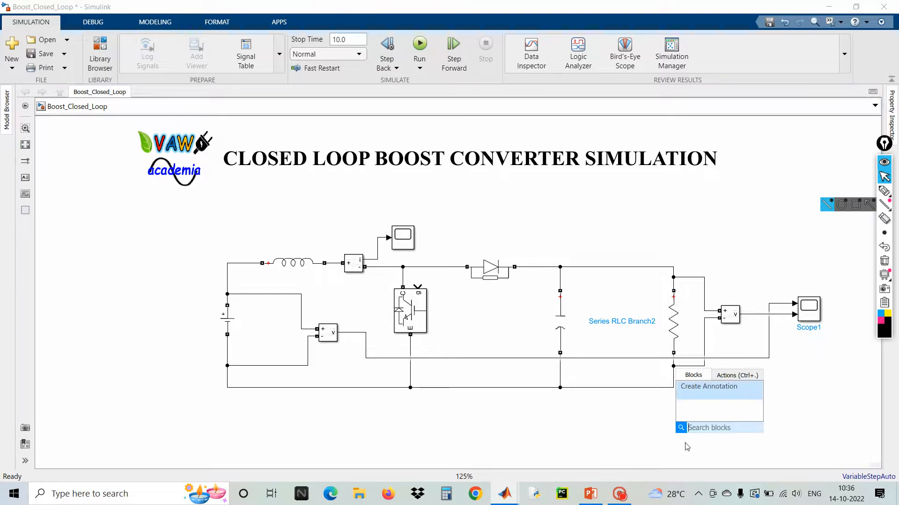
text(con)
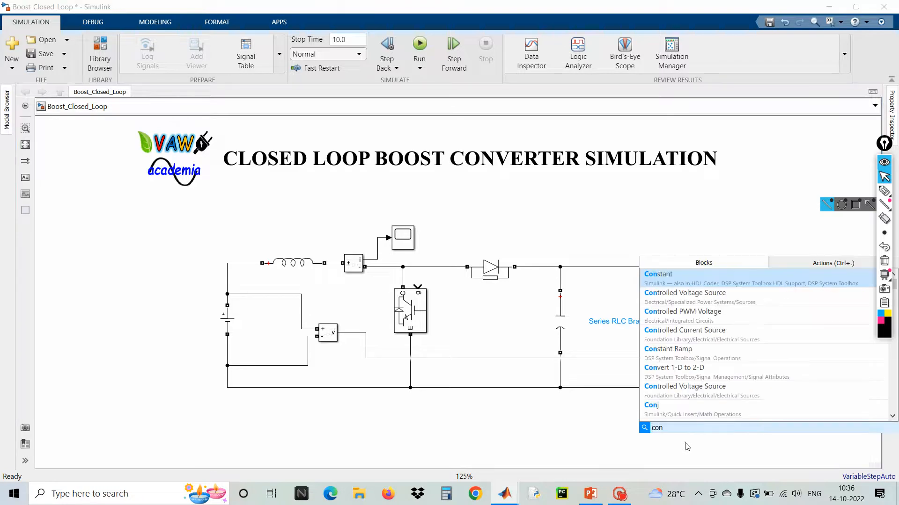
key(Return)
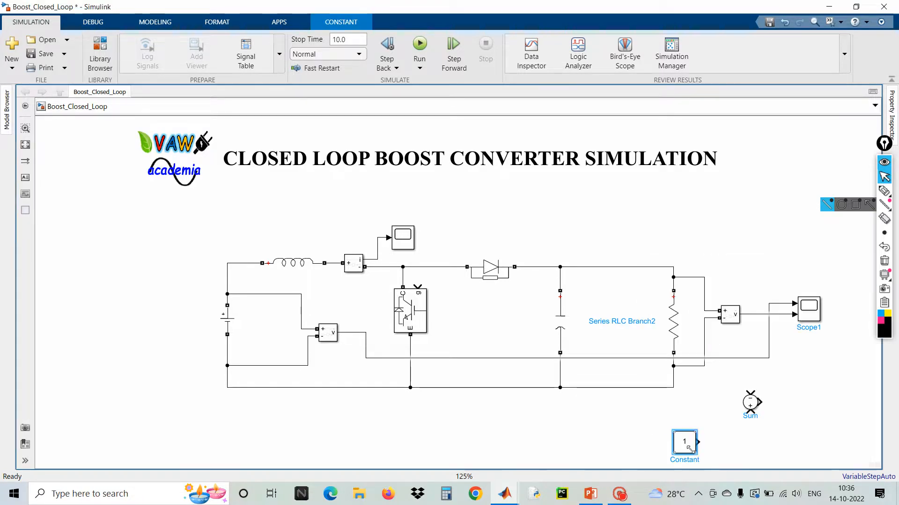
double_click(685, 442)
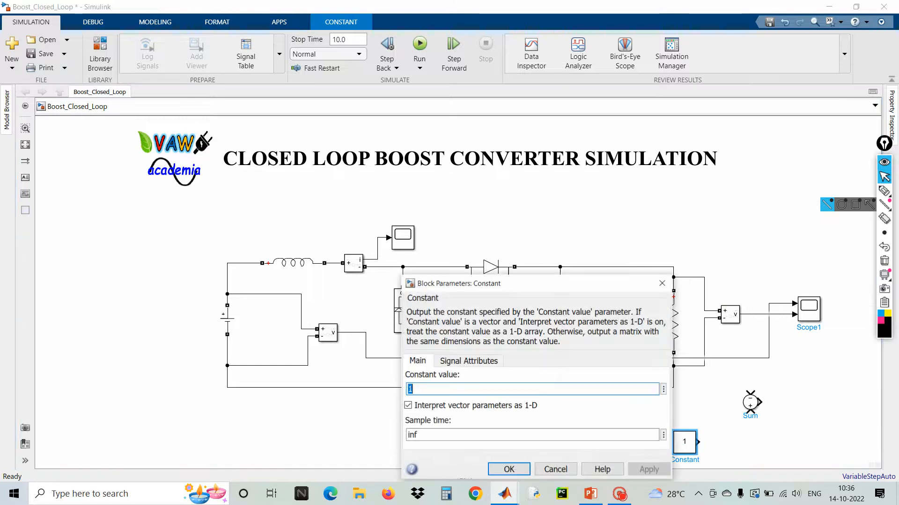
text(30)
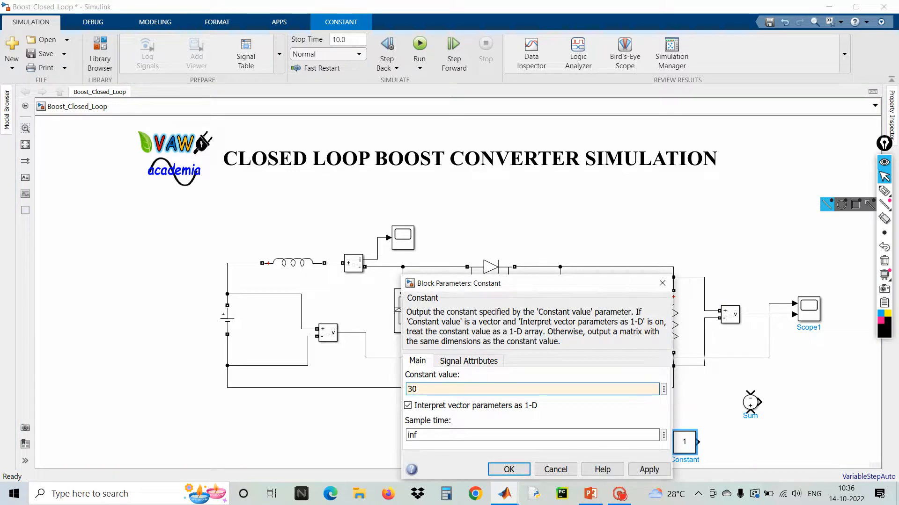
click(655, 470)
click(508, 470)
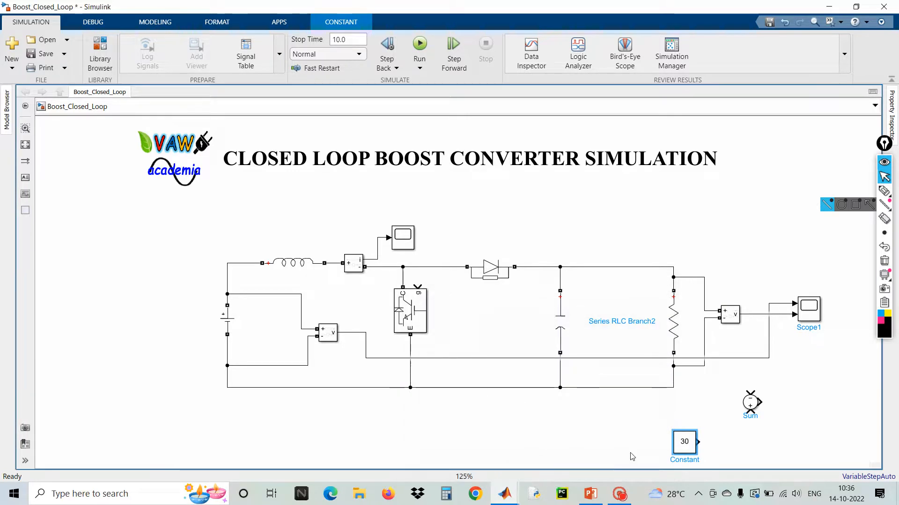
Step: Connect the Constant to the Sum block's plus input and branch the output voltage signal to its minus input
drag(698, 442, 750, 414)
scroll(750, 414, up, 4)
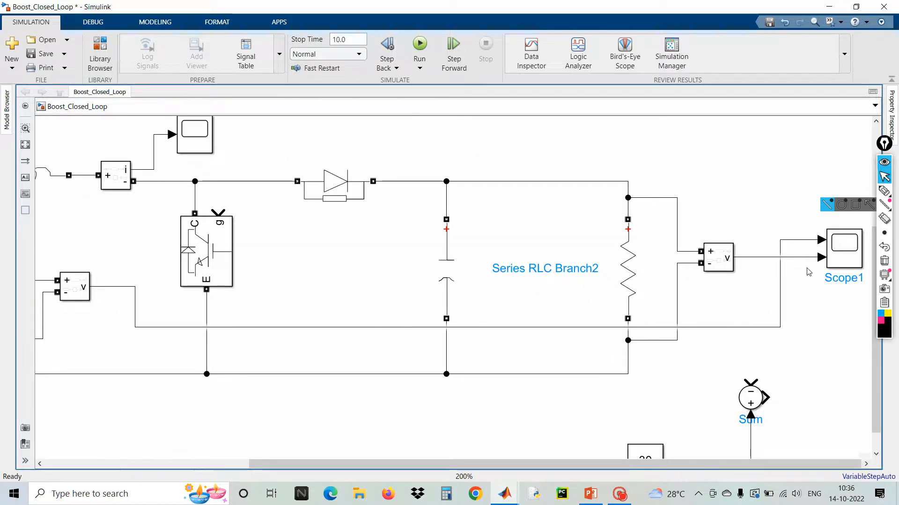
drag(751, 382, 751, 257)
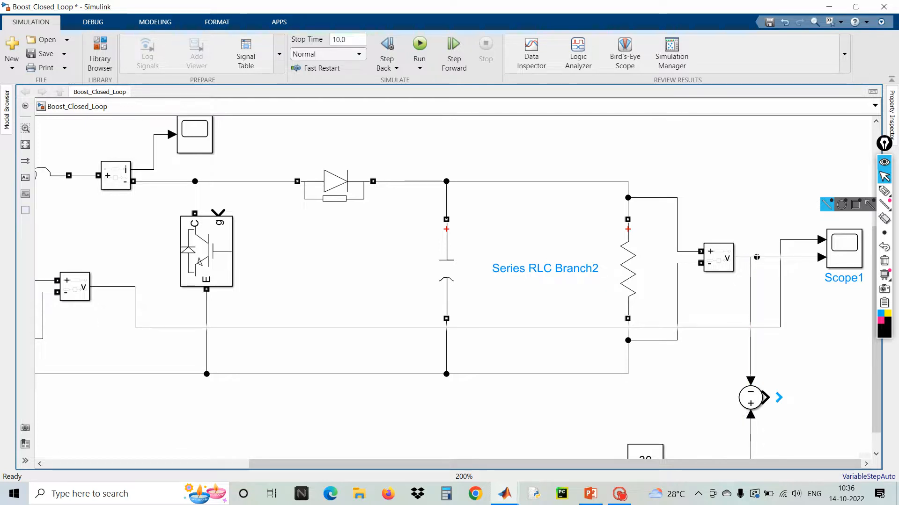
Step: Flip the Sum block so its output faces left, and reposition the Constant and Sum blocks to tidy their wiring
click(756, 397)
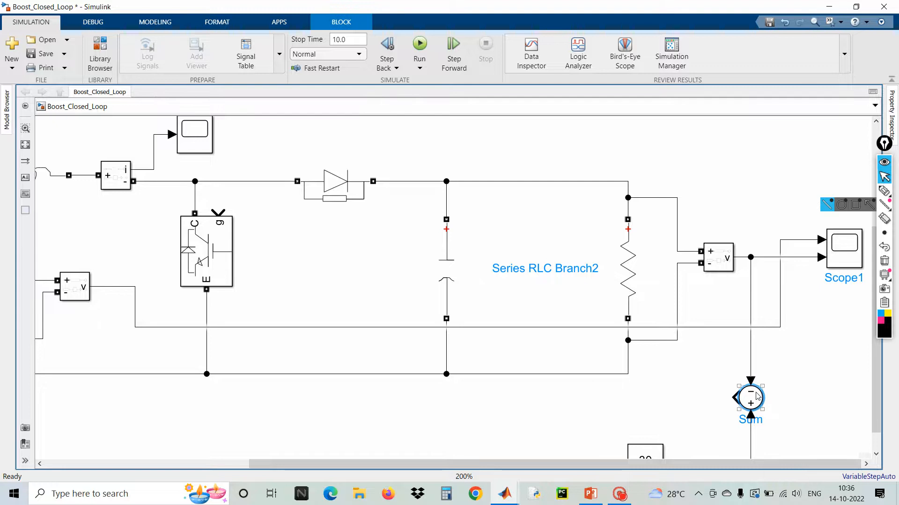
scroll(727, 394, down, 4)
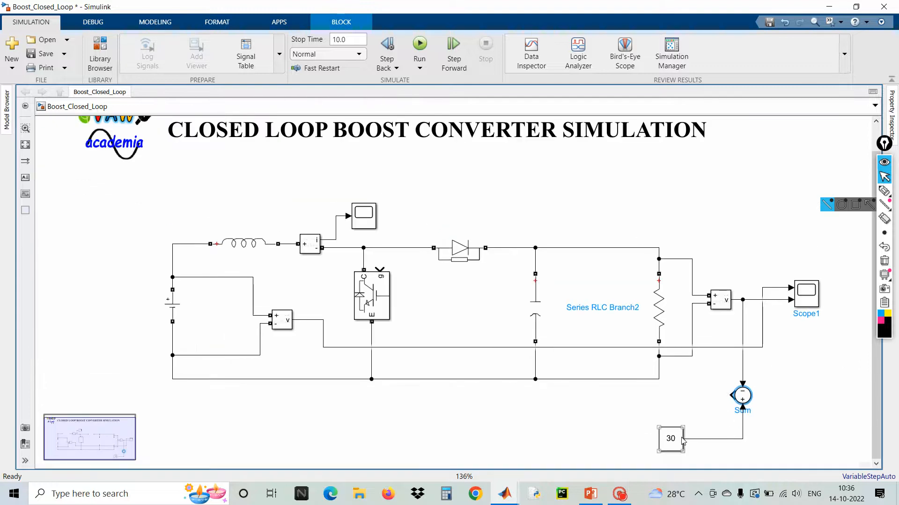
drag(676, 442, 652, 386)
drag(749, 309, 757, 324)
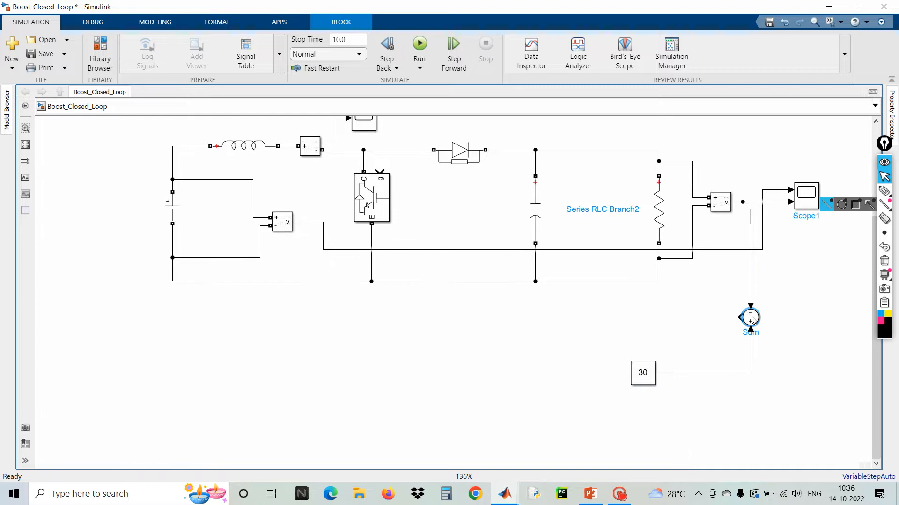
Step: Annotate the Sum block's output with a freehand arrow and the circled word "error", and clear the ink
click(885, 192)
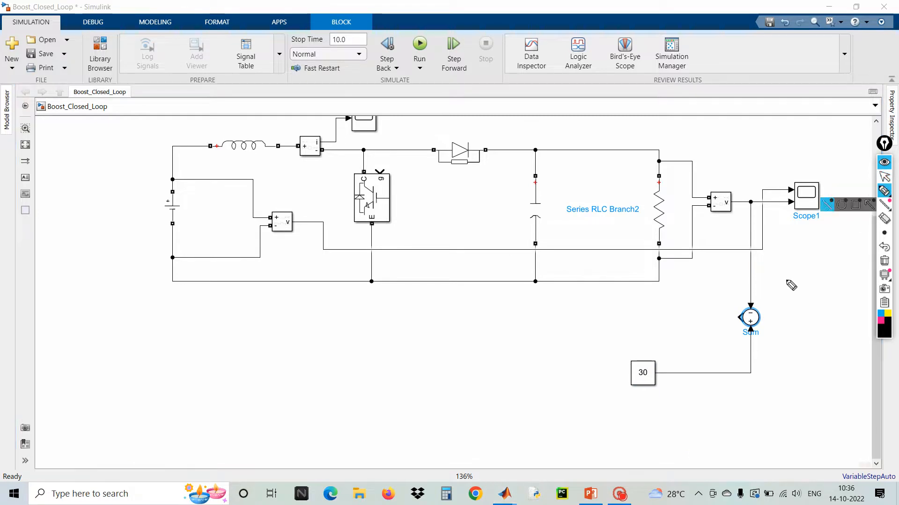
mouse_move(740, 318)
mouse_down()
mouse_move(658, 319)
mouse_move(679, 338)
mouse_up()
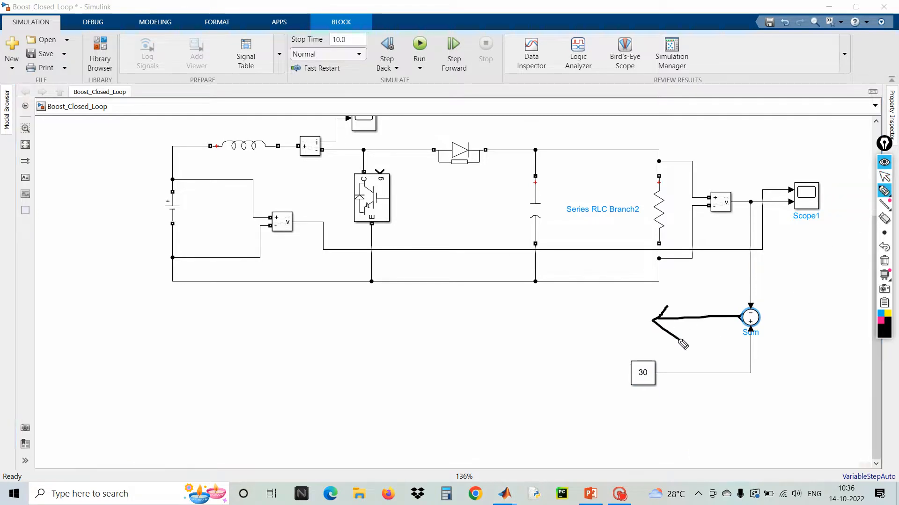
mouse_move(688, 283)
mouse_down()
mouse_move(702, 294)
mouse_move(741, 271)
mouse_move(774, 280)
mouse_up()
drag(697, 305, 804, 256)
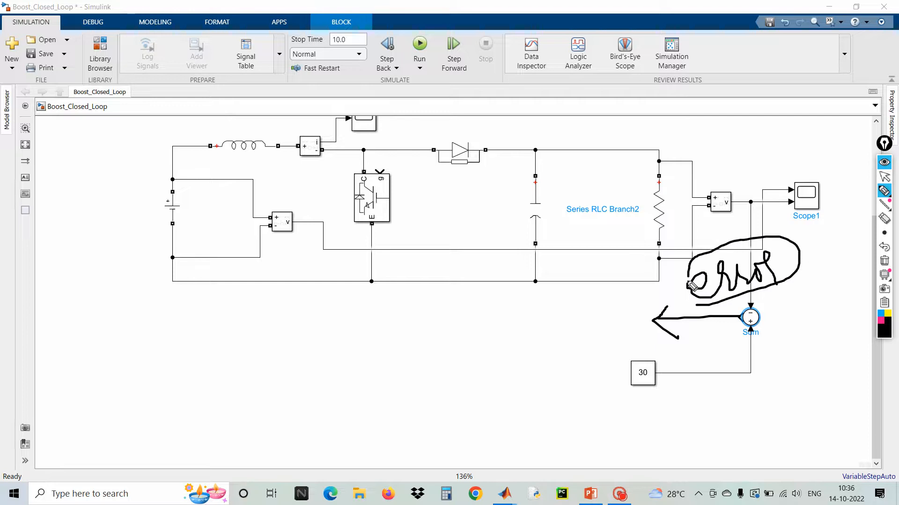
click(884, 261)
click(884, 177)
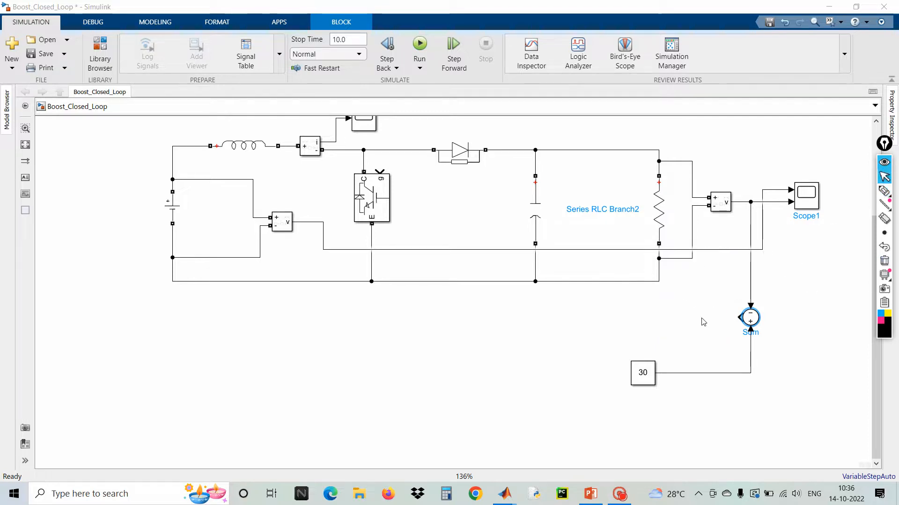
Step: Add a left-facing PID Controller block to the left of the Sum block and connect the Sum output to its input
click(636, 312)
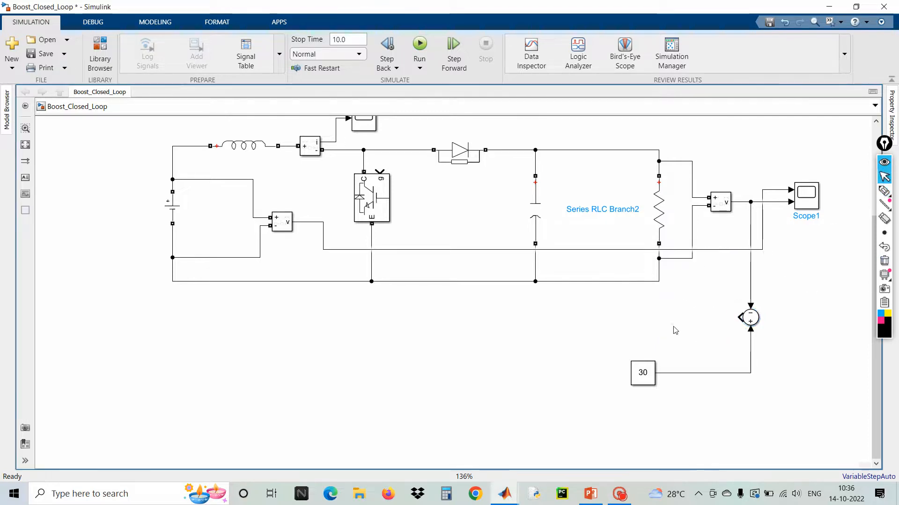
double_click(674, 331)
text(pid)
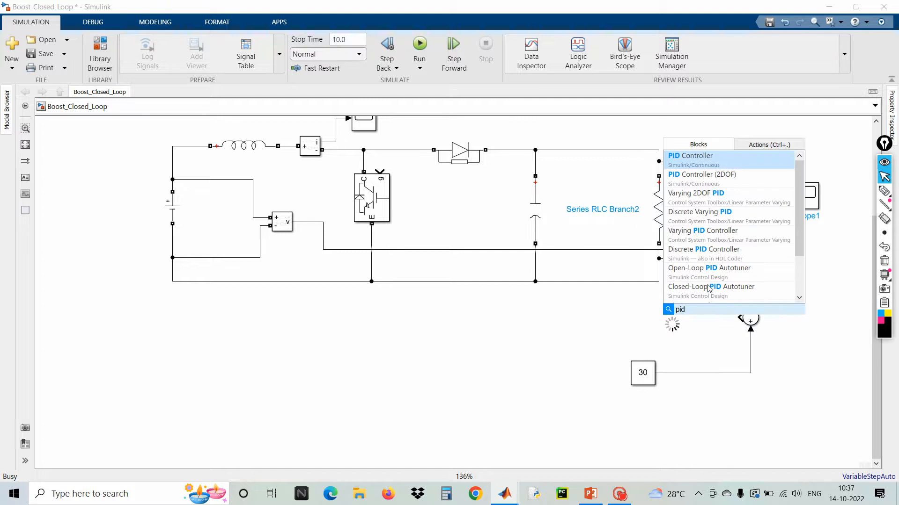
key(Return)
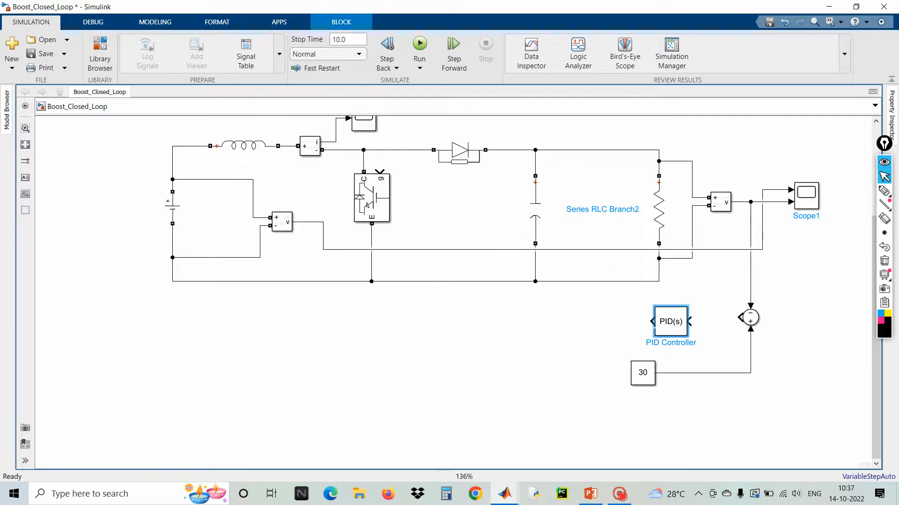
drag(665, 328, 609, 328)
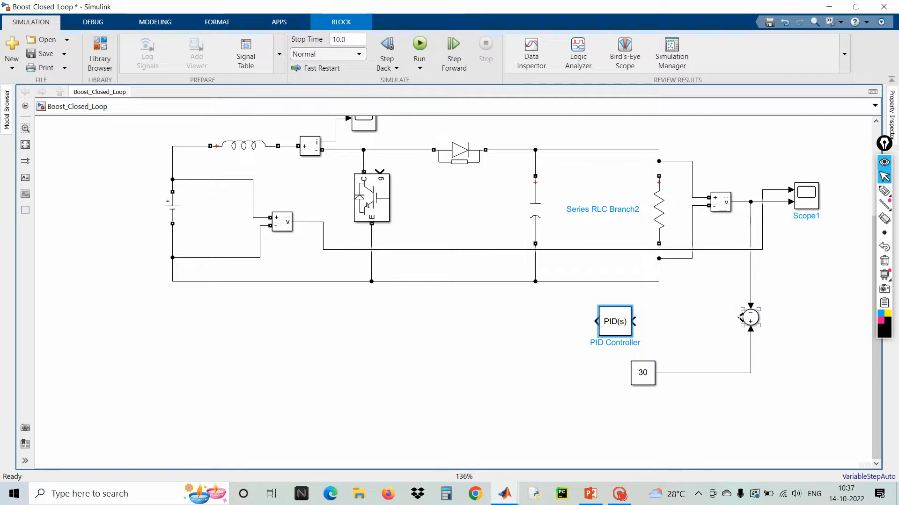
drag(739, 318, 602, 327)
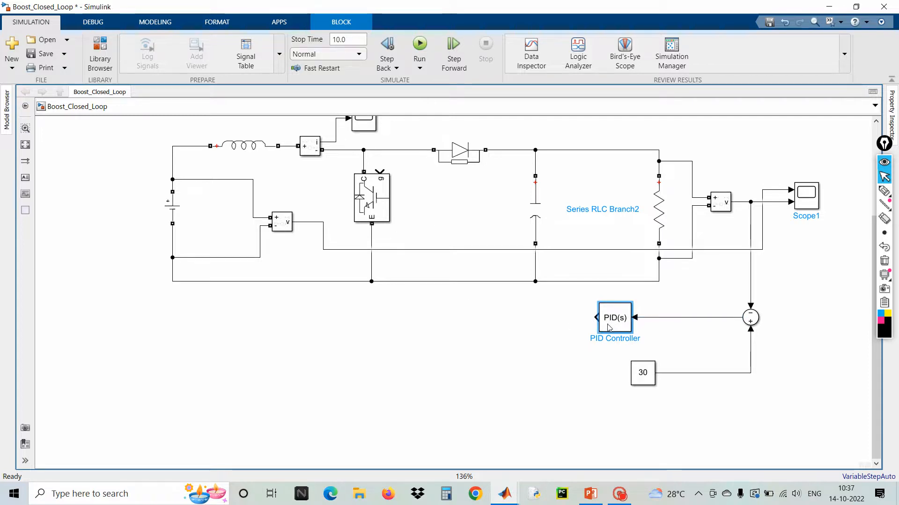
Step: Move the Constant block lower beneath the PID Controller, keeping the PID Controller aligned with the Sum output
drag(638, 374, 614, 397)
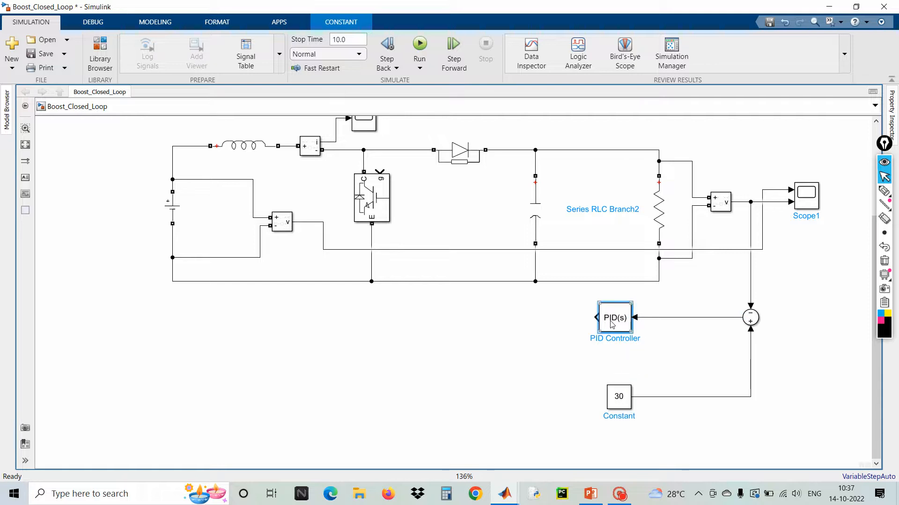
drag(611, 324, 613, 345)
drag(610, 335, 605, 327)
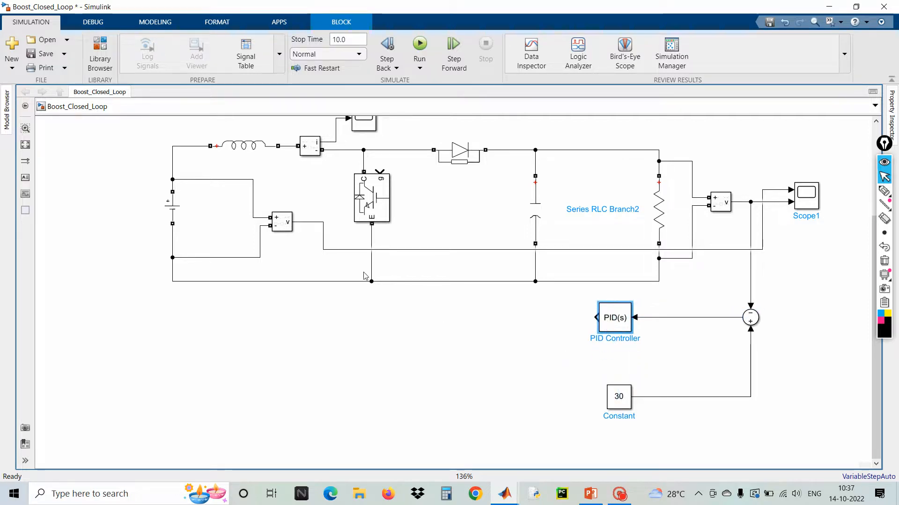
key(space)
click(402, 283)
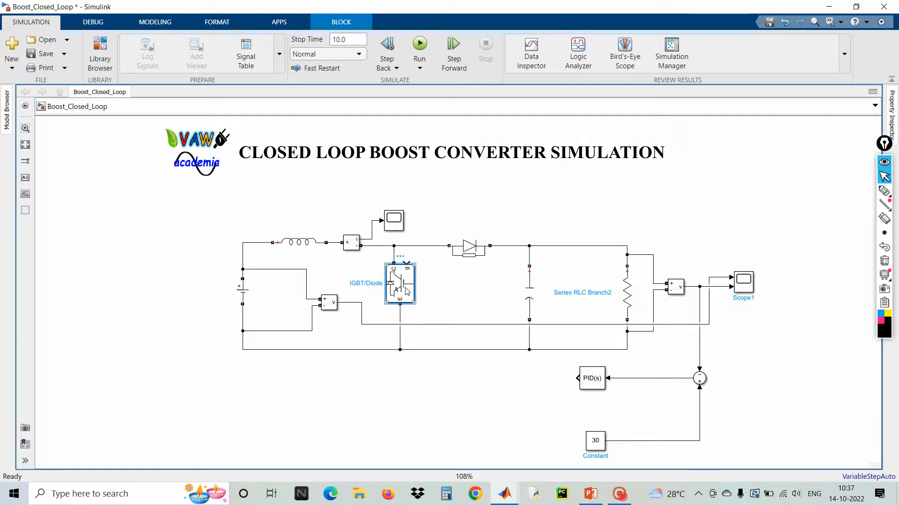
scroll(404, 285, up, 3)
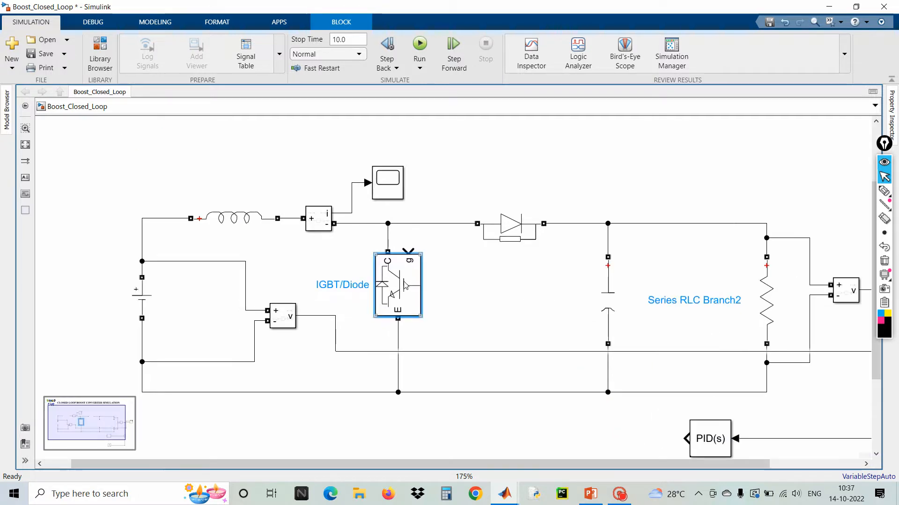
scroll(404, 285, down, 2)
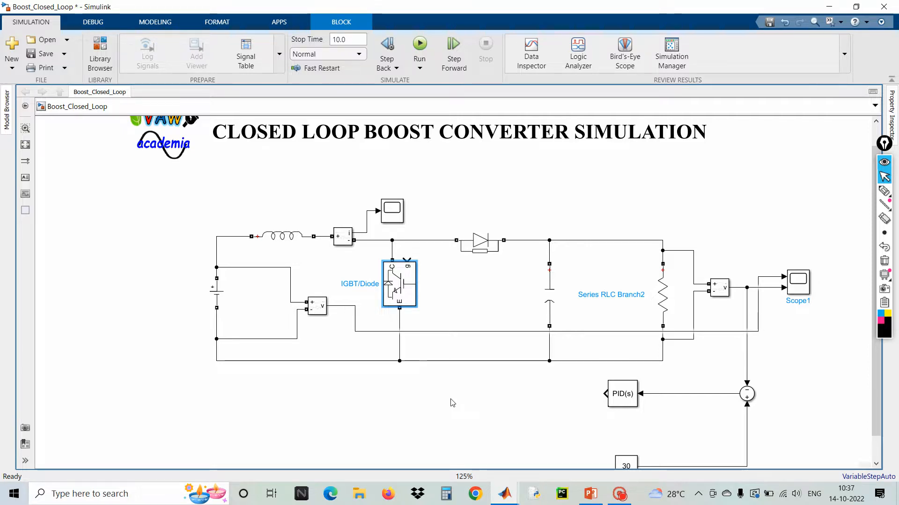
scroll(468, 403, down, 1)
click(523, 393)
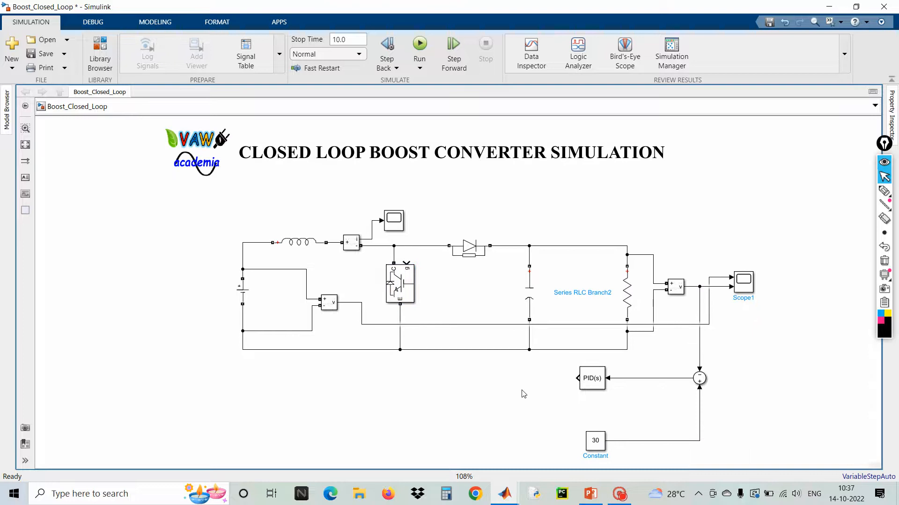
Step: Add a Repeating Sequence block below the circuit, to the left of the PID Controller, and flip it so its output faces left
double_click(484, 412)
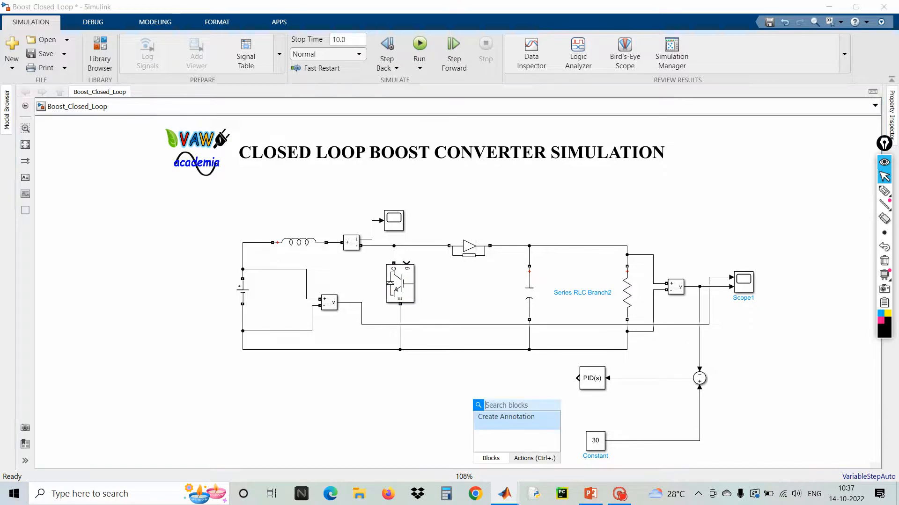
text(re)
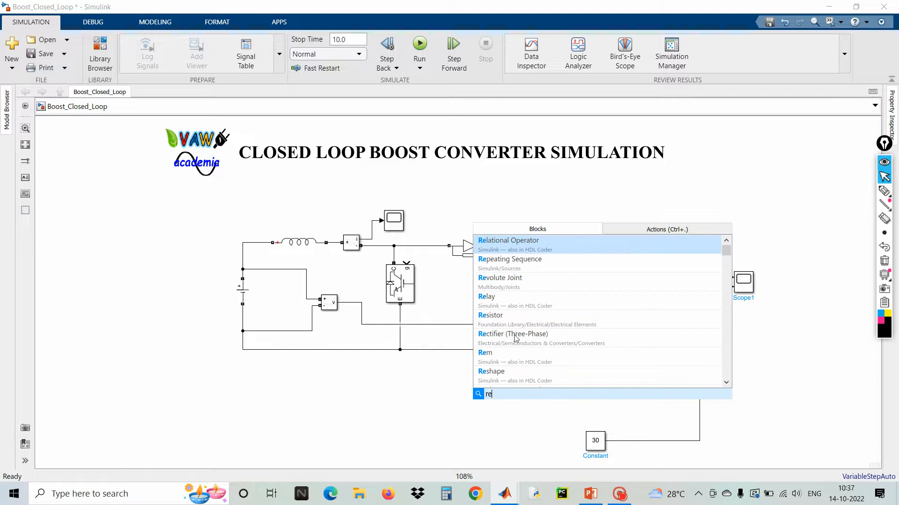
click(543, 273)
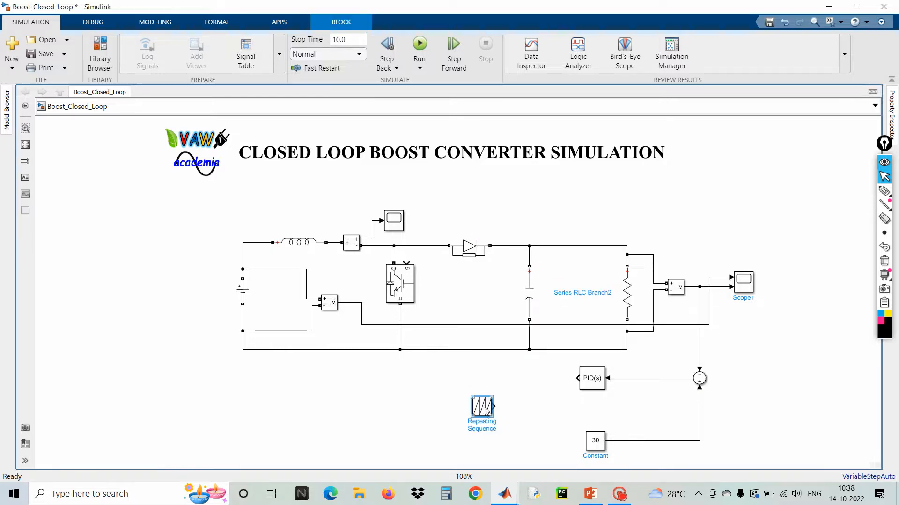
drag(485, 410, 488, 395)
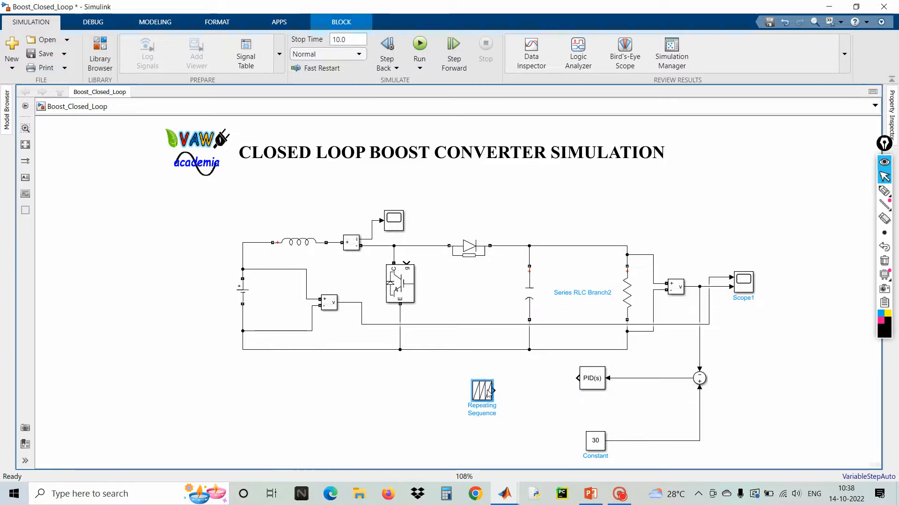
double_click(487, 394)
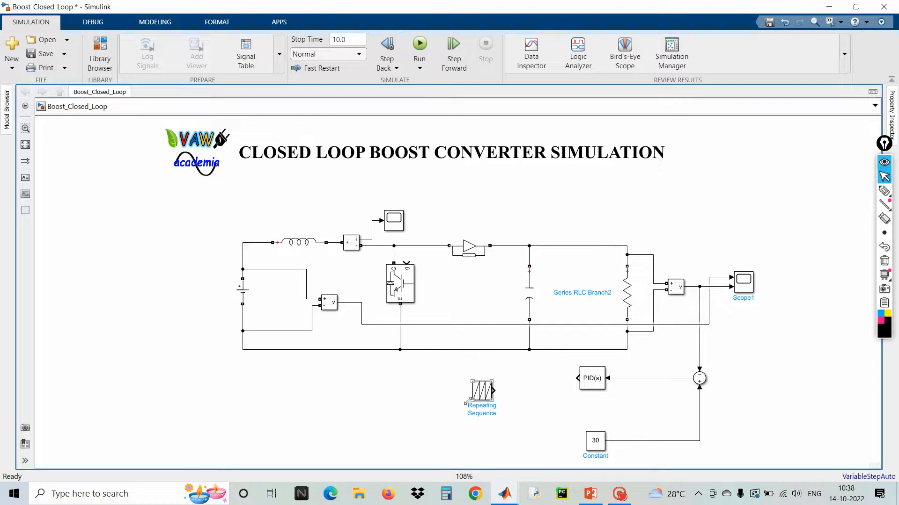
scroll(494, 390, up, 5)
click(493, 374)
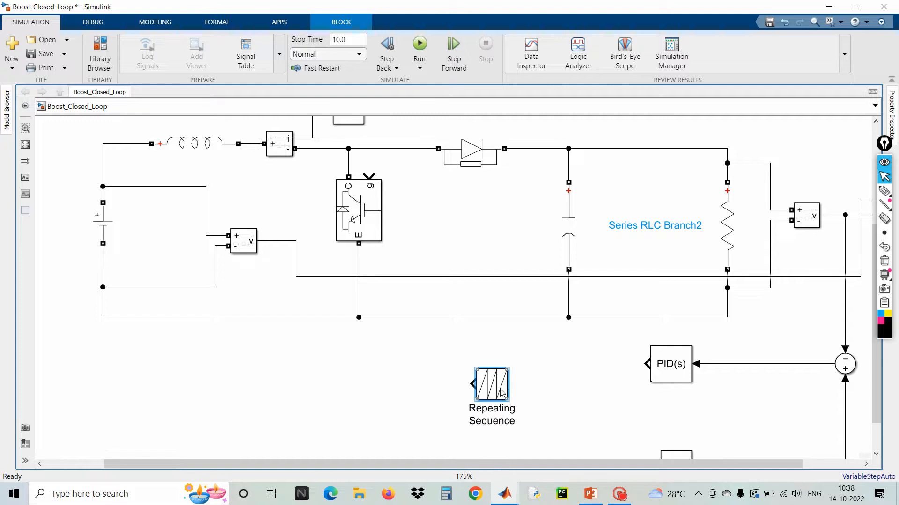
drag(496, 392, 521, 380)
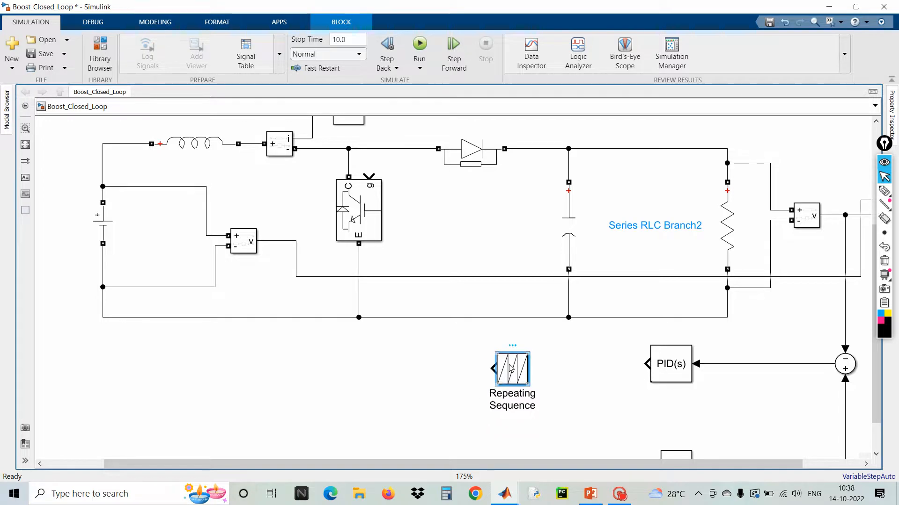
double_click(510, 368)
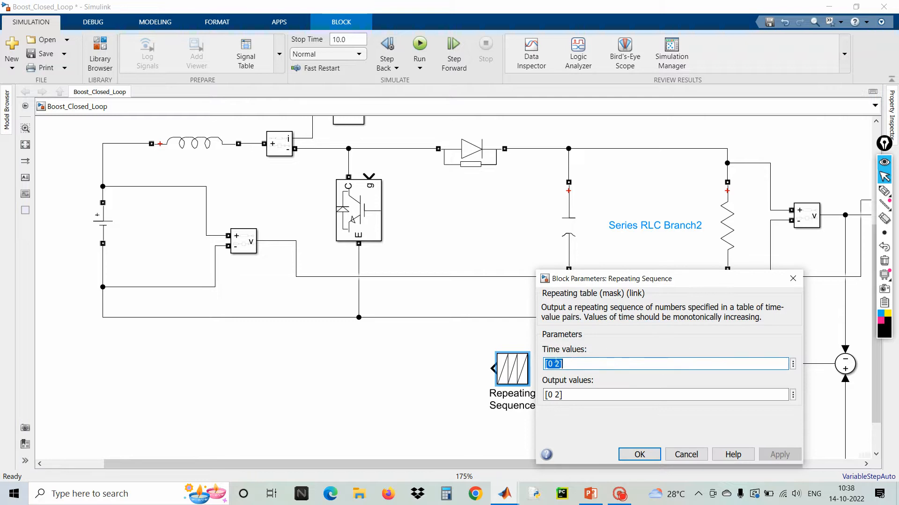
click(557, 364)
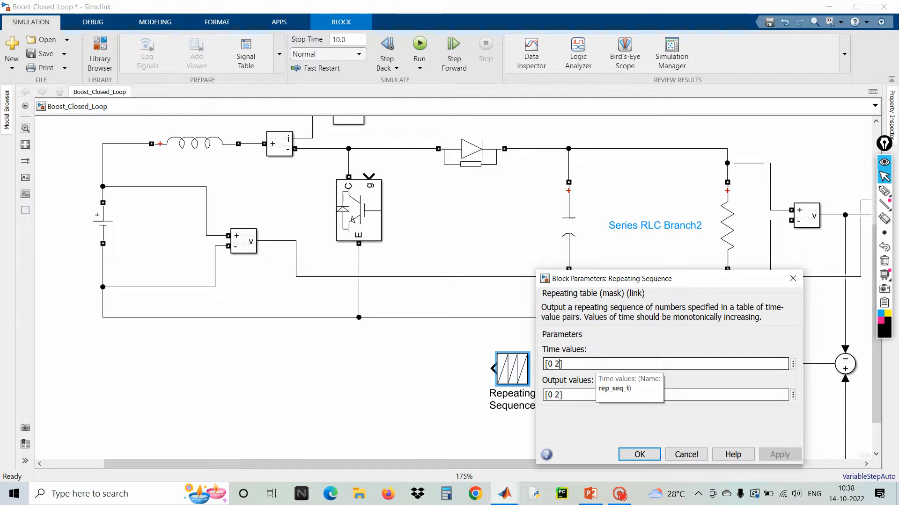
key(BackSpace)
text(0.)
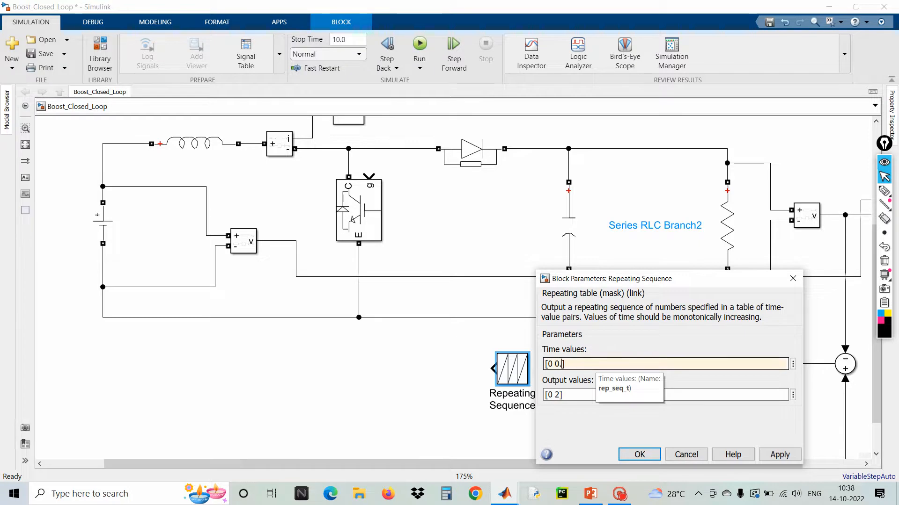
text(00004)
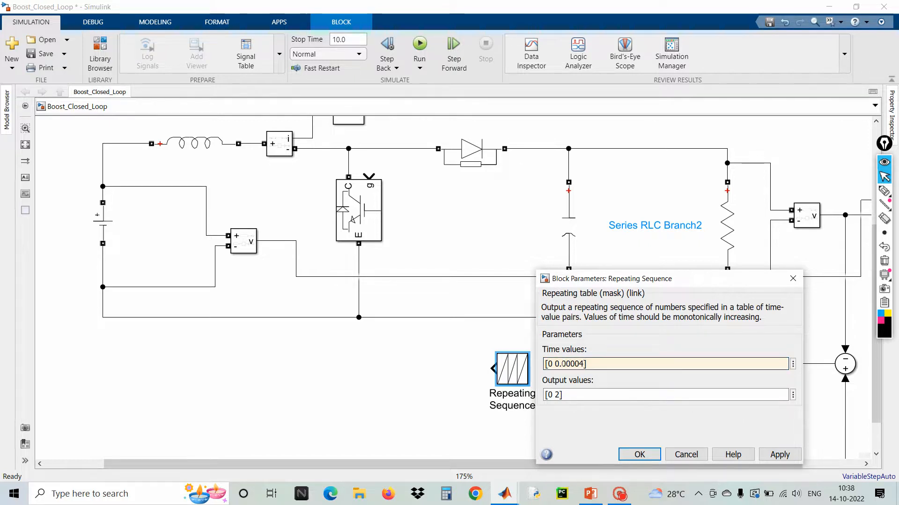
Step: Annotate the Repeating Sequence time values with freehand circles, "T" and "f = 1/T", clear the ink, and close the block parameters without applying
click(883, 190)
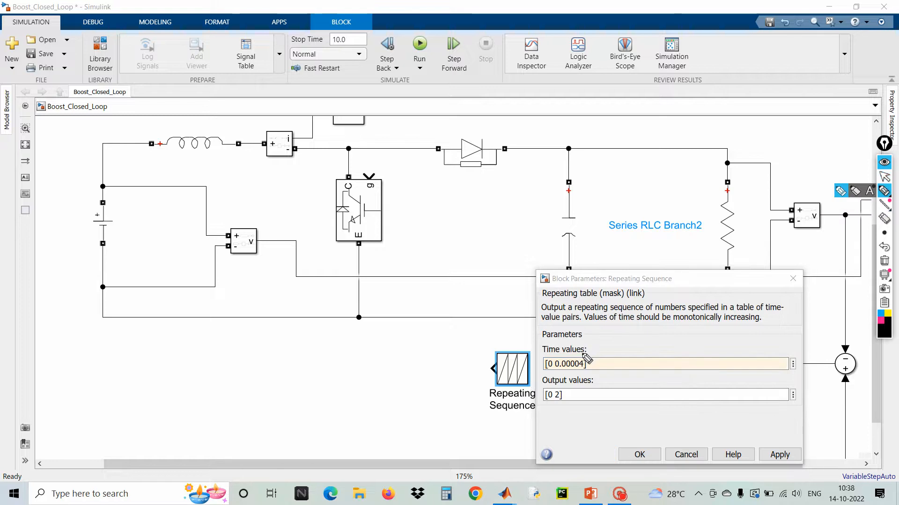
mouse_move(583, 353)
mouse_down()
mouse_move(552, 357)
mouse_move(592, 372)
mouse_move(584, 354)
mouse_move(634, 346)
mouse_move(617, 369)
mouse_up()
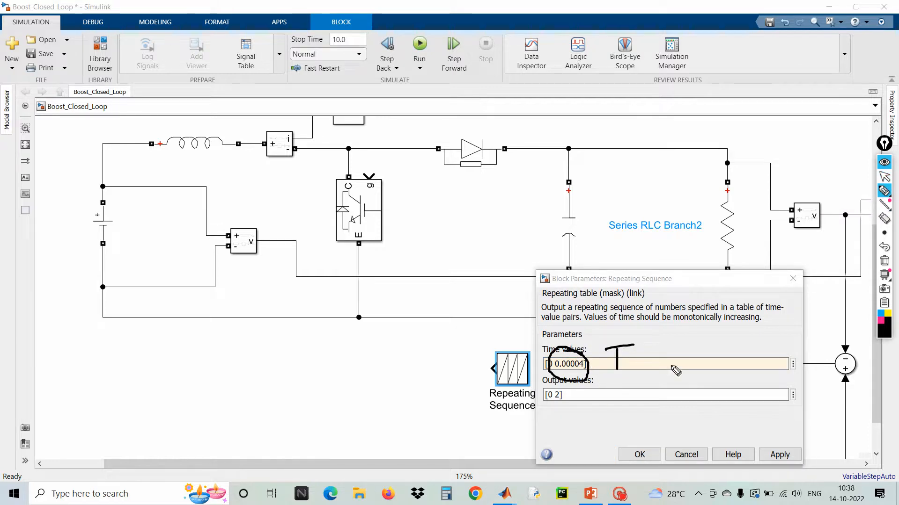
mouse_move(646, 337)
mouse_down()
mouse_move(591, 352)
mouse_move(647, 340)
mouse_up()
mouse_move(692, 371)
mouse_down()
mouse_move(651, 412)
mouse_move(693, 387)
mouse_move(731, 386)
mouse_up()
mouse_move(743, 358)
mouse_down()
mouse_move(745, 412)
mouse_move(788, 396)
mouse_move(779, 423)
mouse_up()
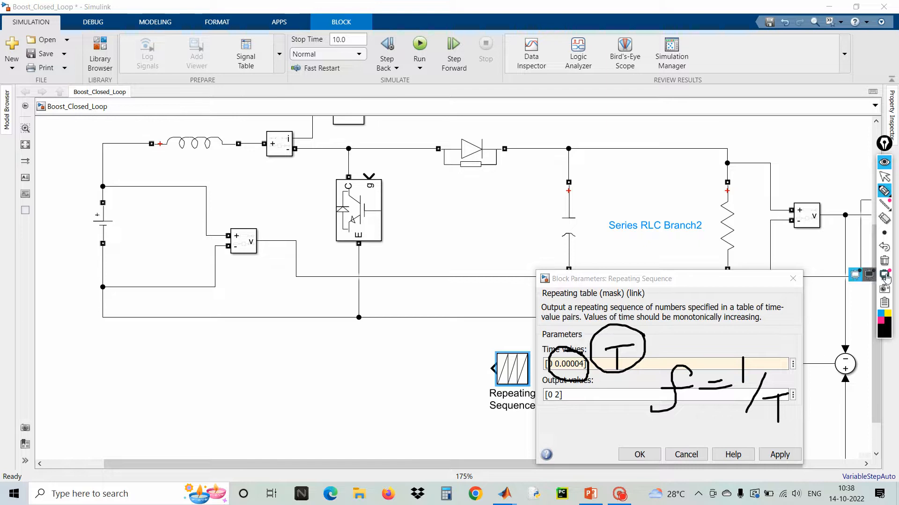
click(882, 265)
click(884, 177)
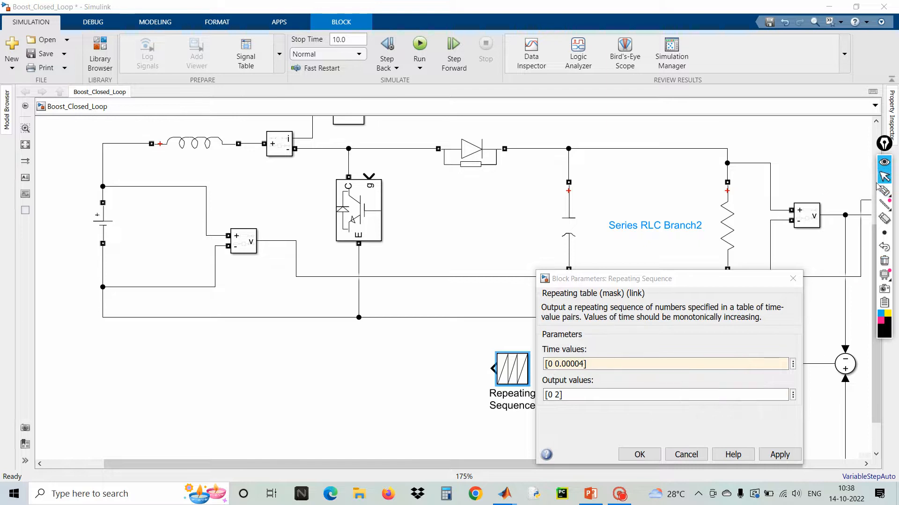
click(794, 280)
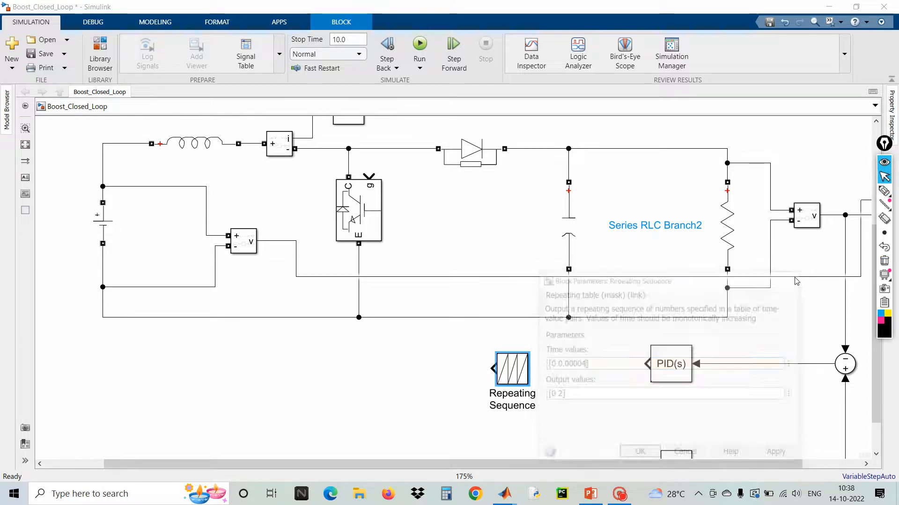
Step: Set the Repeating Sequence block's time values to [0 0.00004] and its output values to [0 1]
double_click(520, 365)
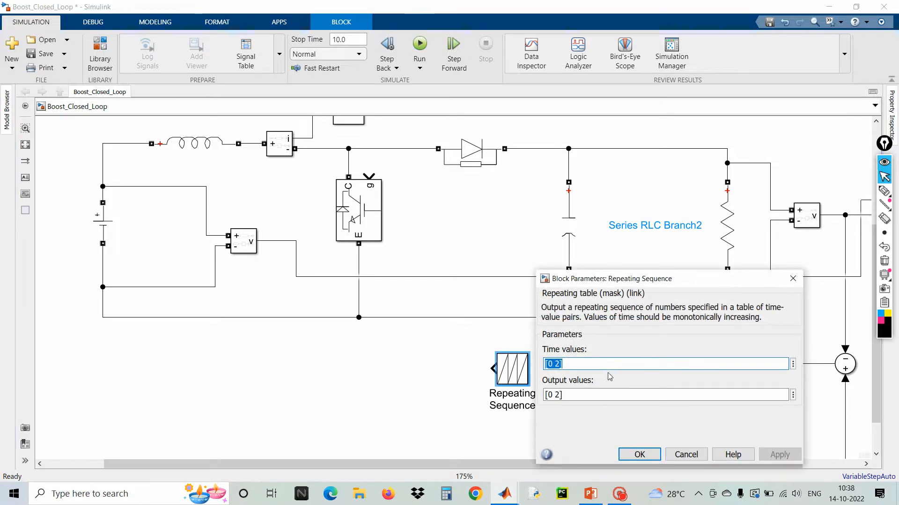
click(560, 364)
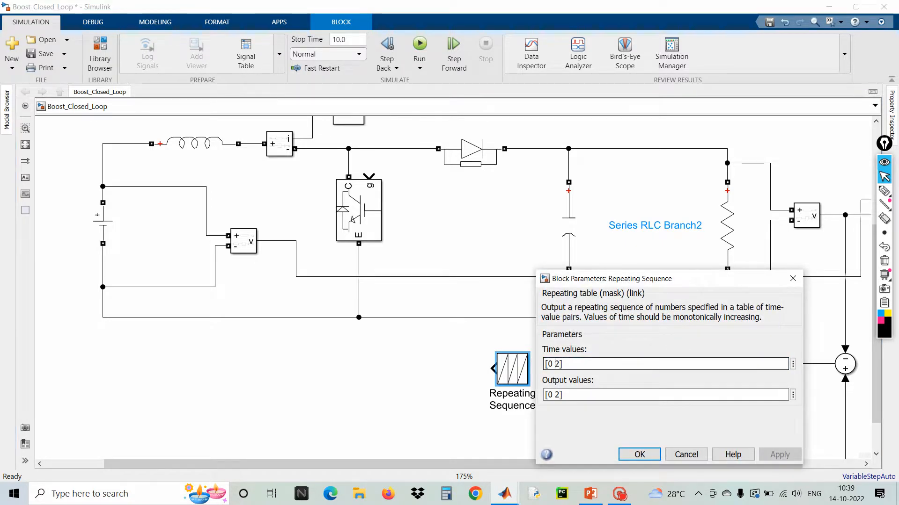
key(BackSpace)
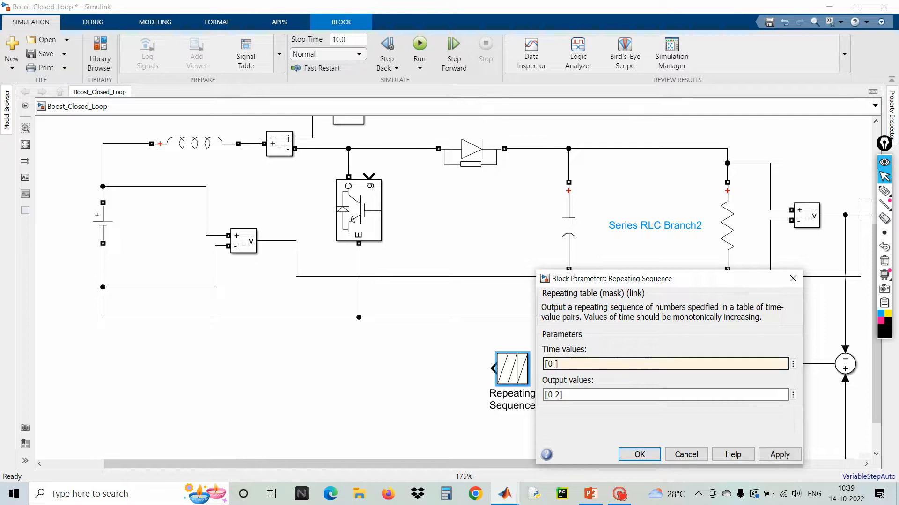
text(0.00004)
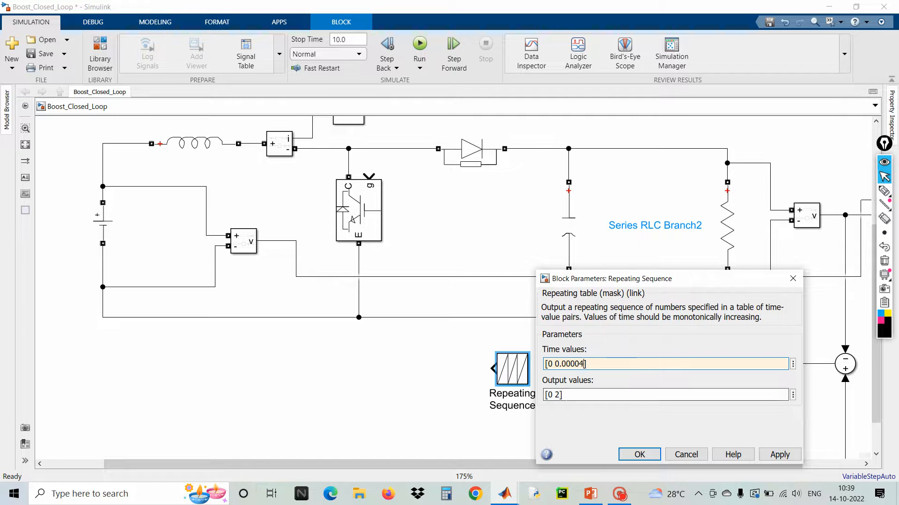
triple_click(561, 395)
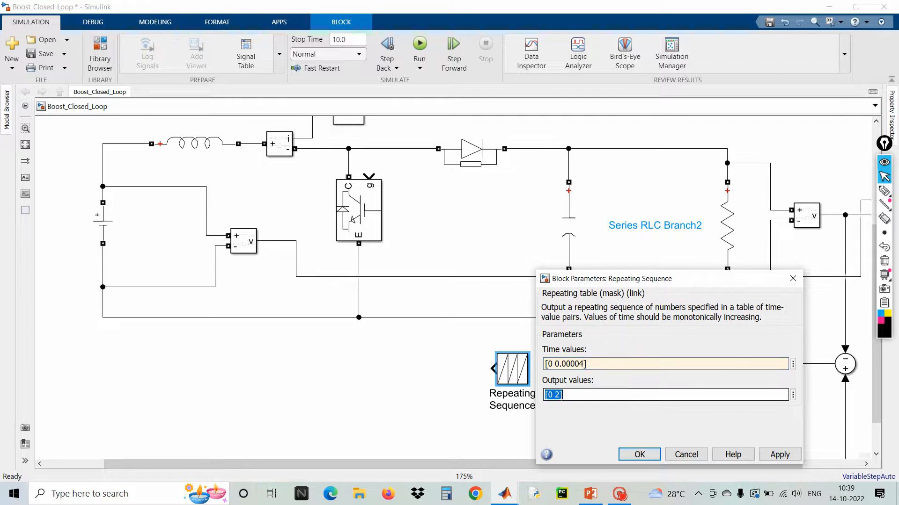
click(561, 395)
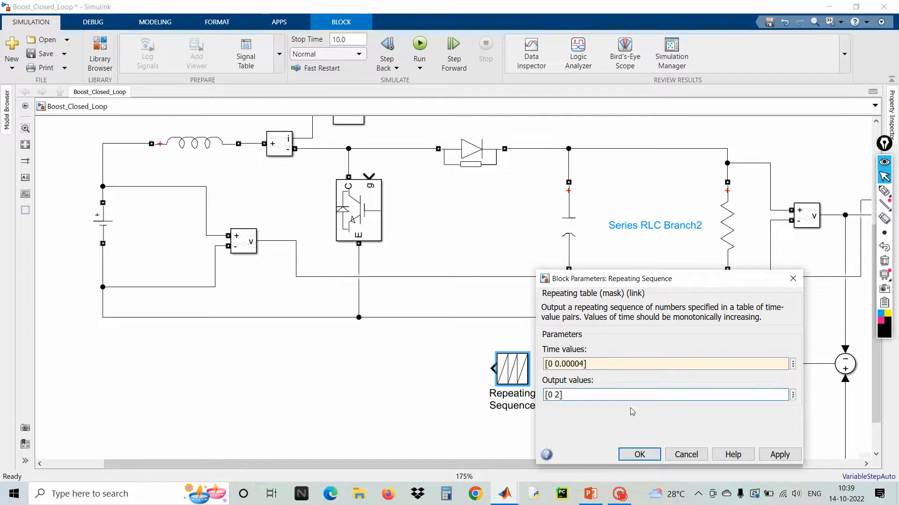
key(BackSpace)
key(BackSpace)
text(1])
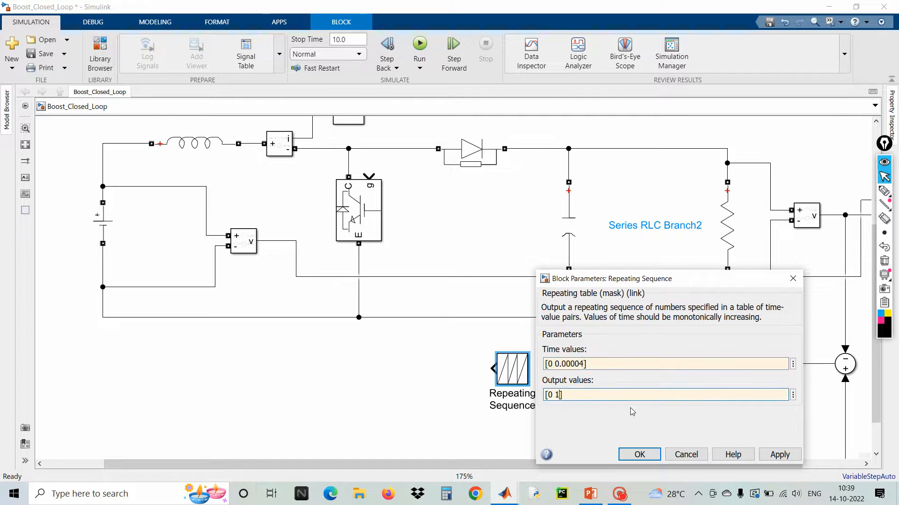
click(641, 459)
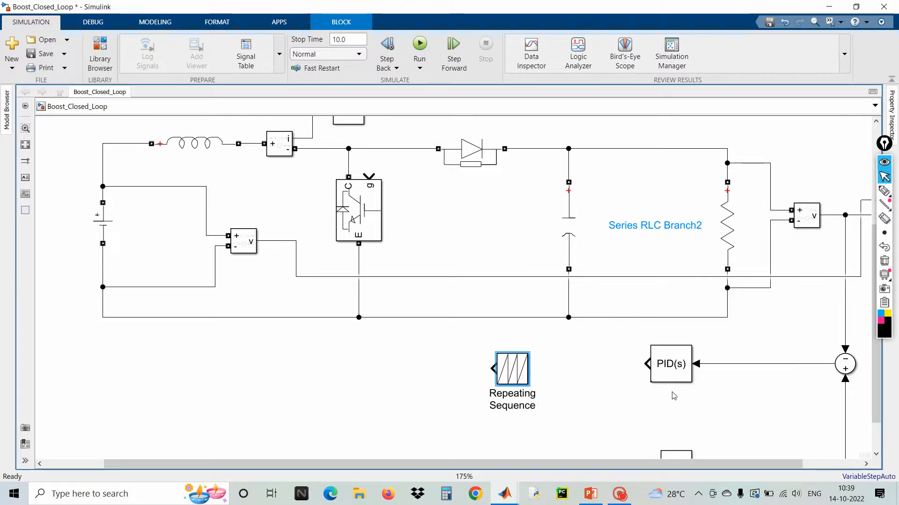
Step: Arrange the Repeating Sequence, PID Controller and Constant blocks in one vertical column, and lower the Sum block level with the PID Controller
key(space)
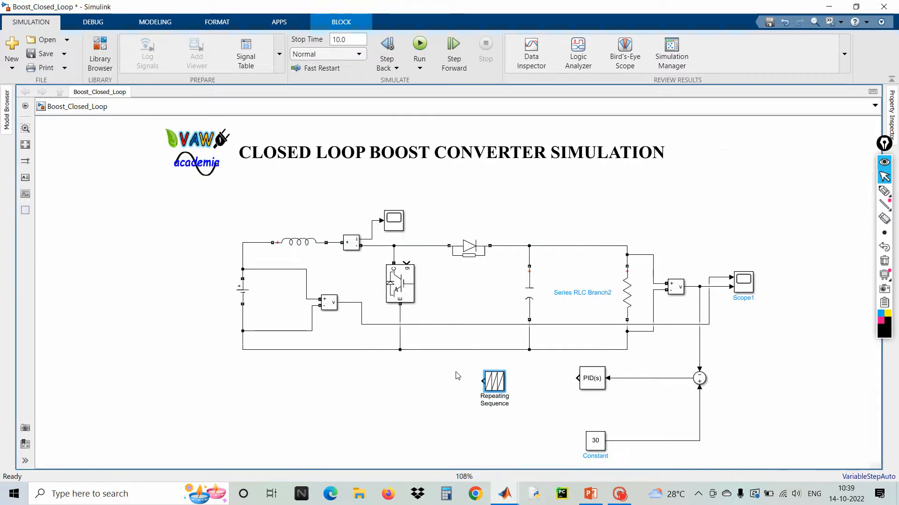
drag(594, 381, 575, 396)
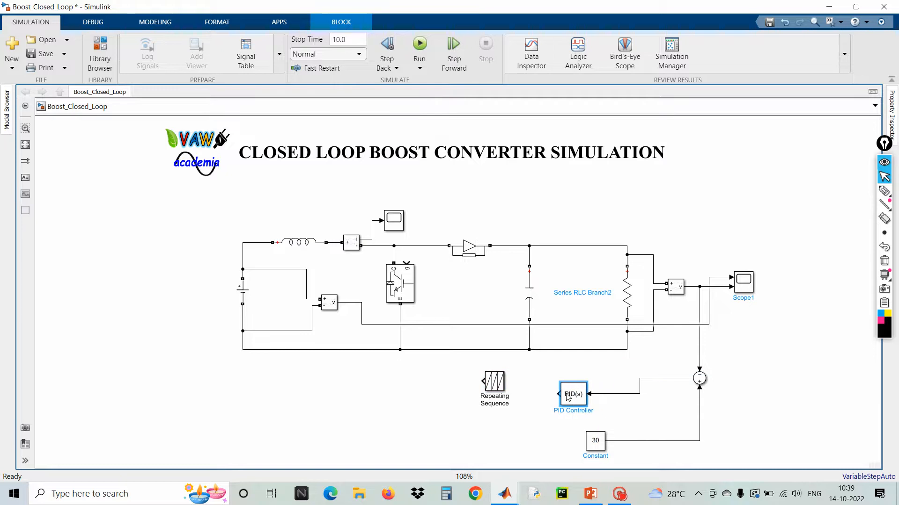
drag(495, 380, 517, 371)
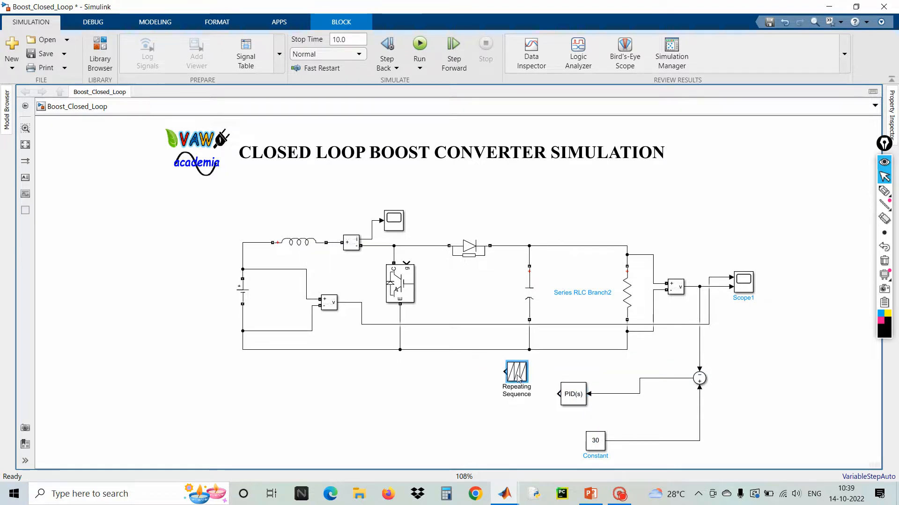
drag(596, 448, 574, 416)
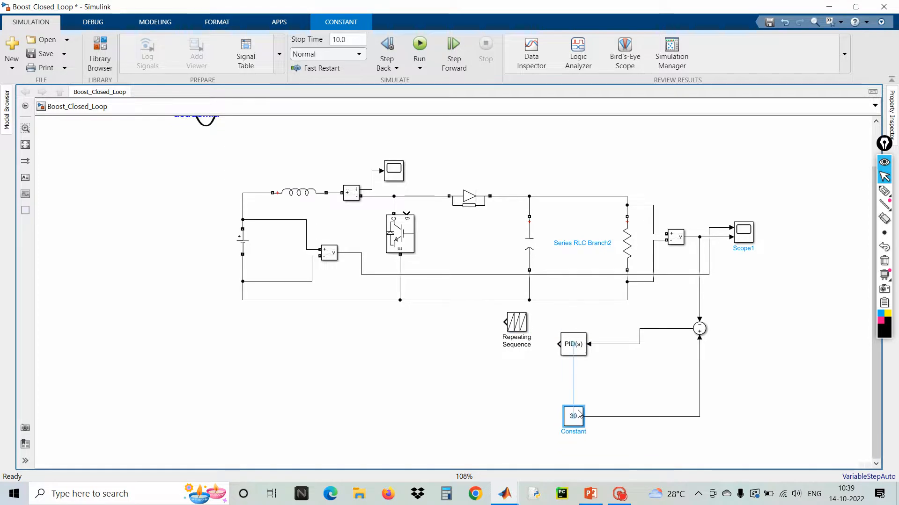
drag(582, 357, 582, 376)
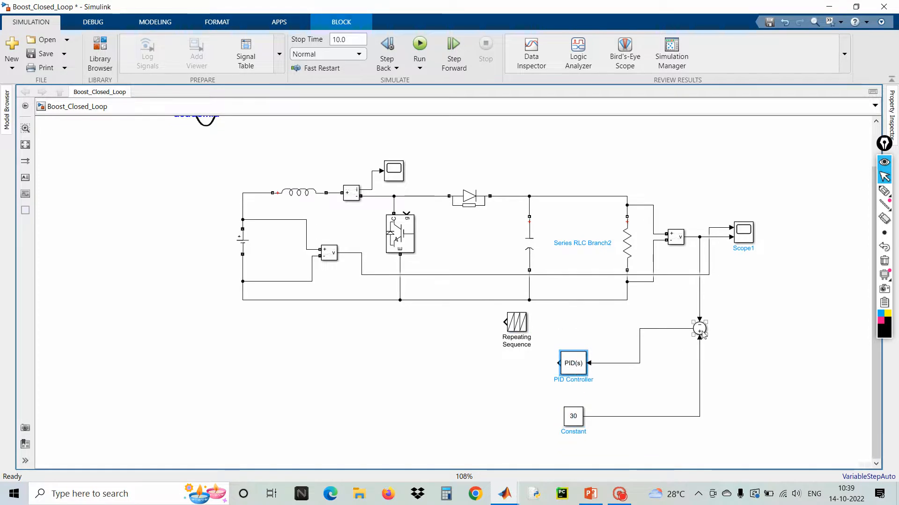
drag(702, 333, 702, 380)
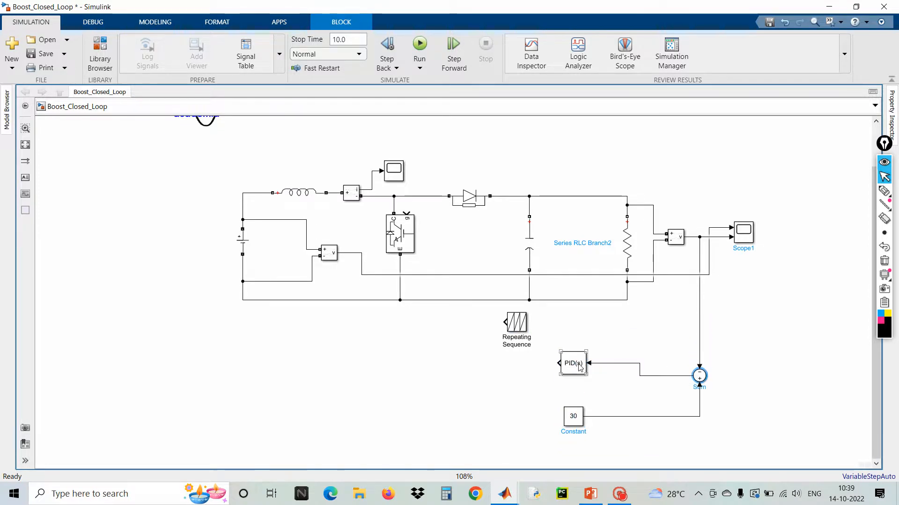
drag(580, 368, 580, 380)
drag(528, 333, 586, 332)
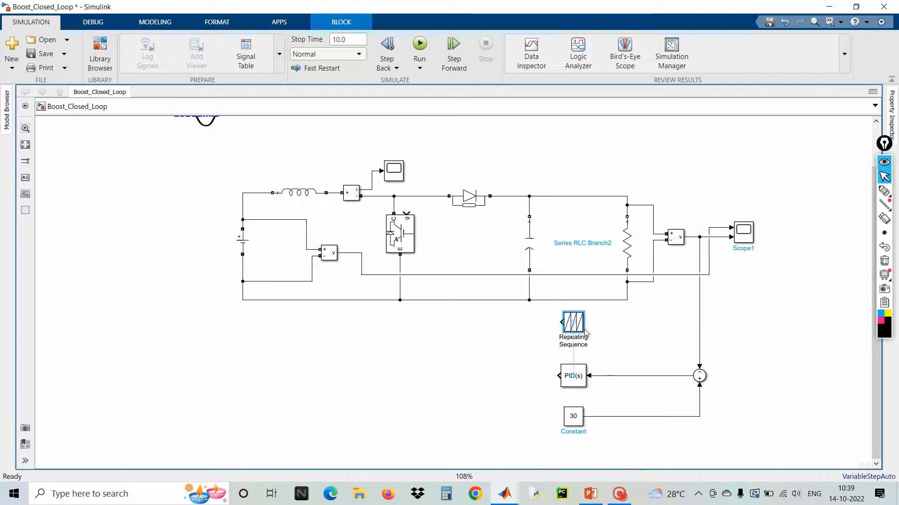
Step: Add a Relational Operator block below the circuit, to the left of the Repeating Sequence block, with its output facing left
click(490, 342)
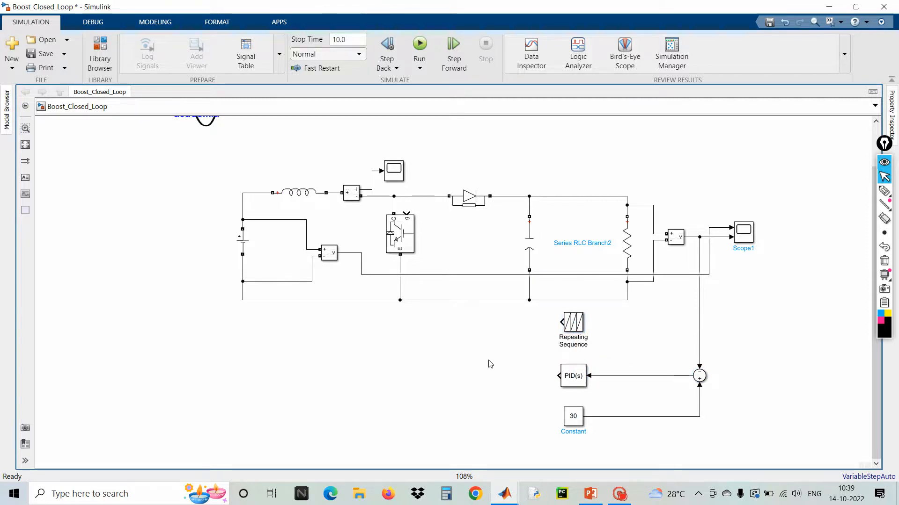
double_click(497, 342)
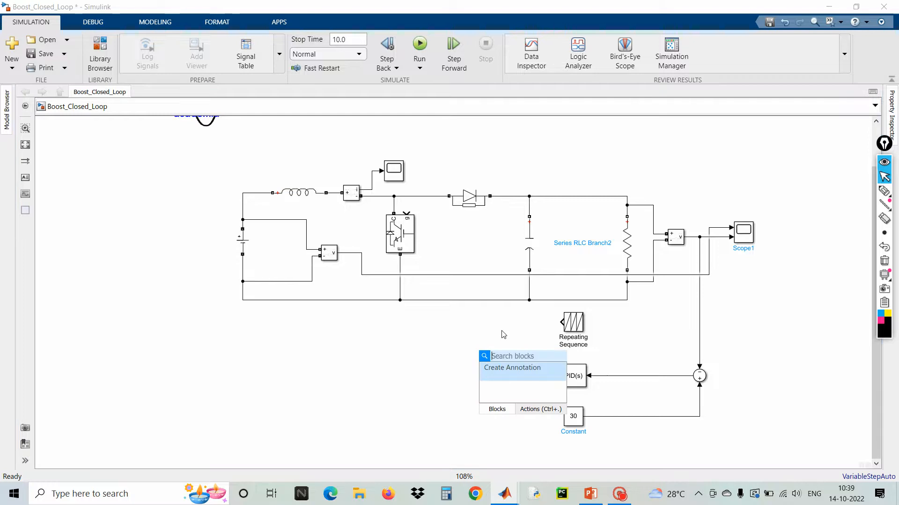
text(re)
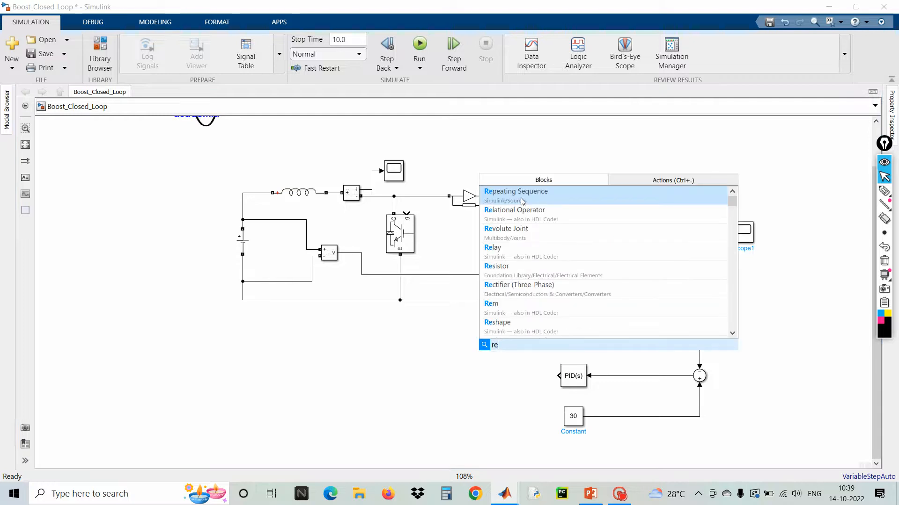
click(519, 214)
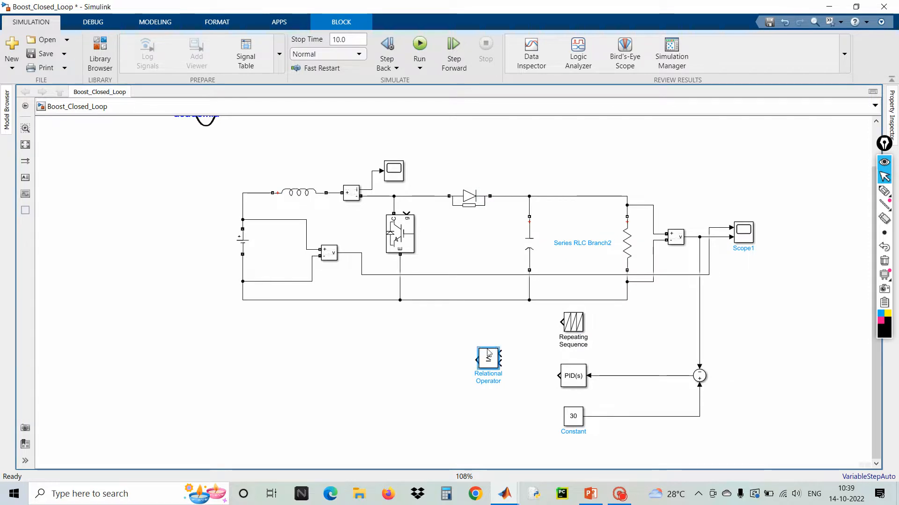
drag(489, 352, 494, 333)
Step: Wire the Repeating Sequence to the Relational Operator's upper input, the PID Controller to its lower input, and its output to the IGBT gate
drag(561, 322, 507, 335)
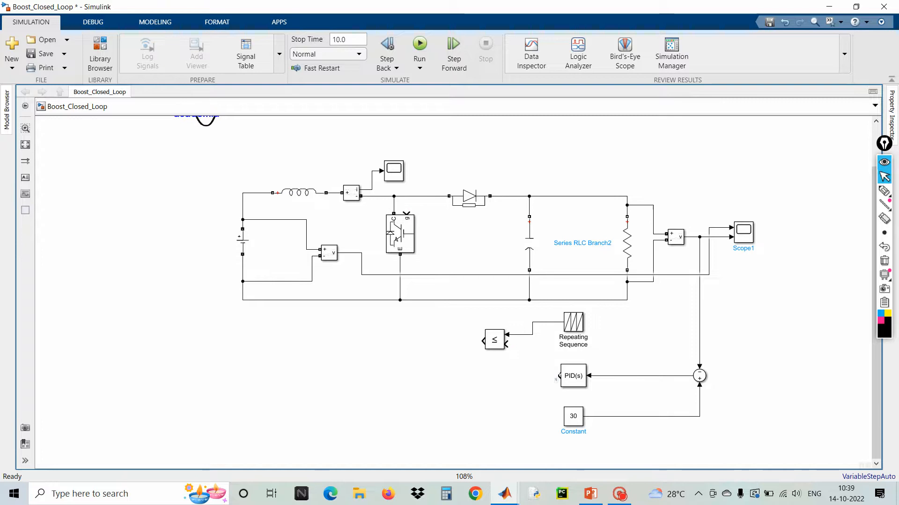
drag(557, 376, 507, 344)
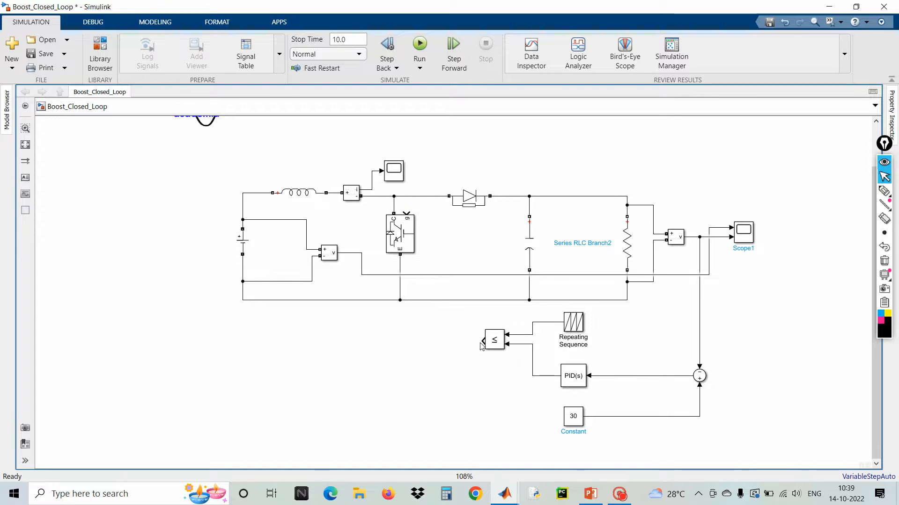
drag(483, 343, 406, 209)
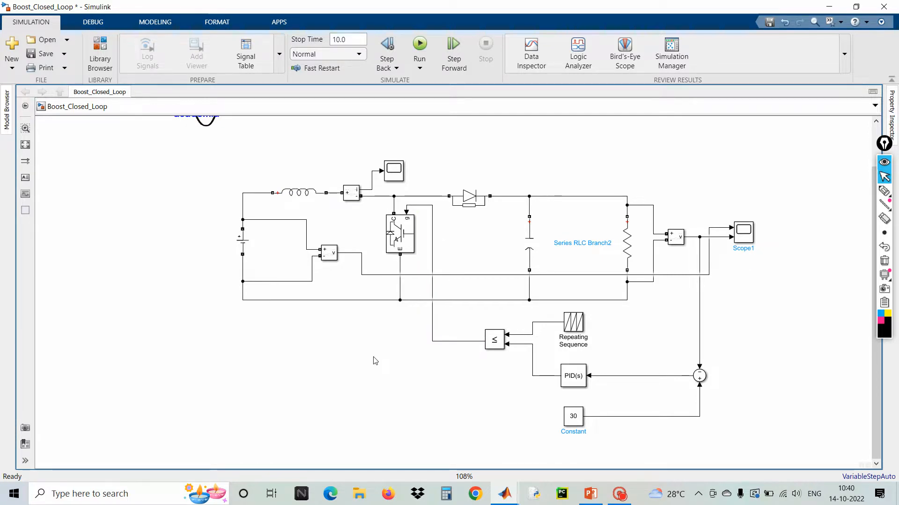
key(space)
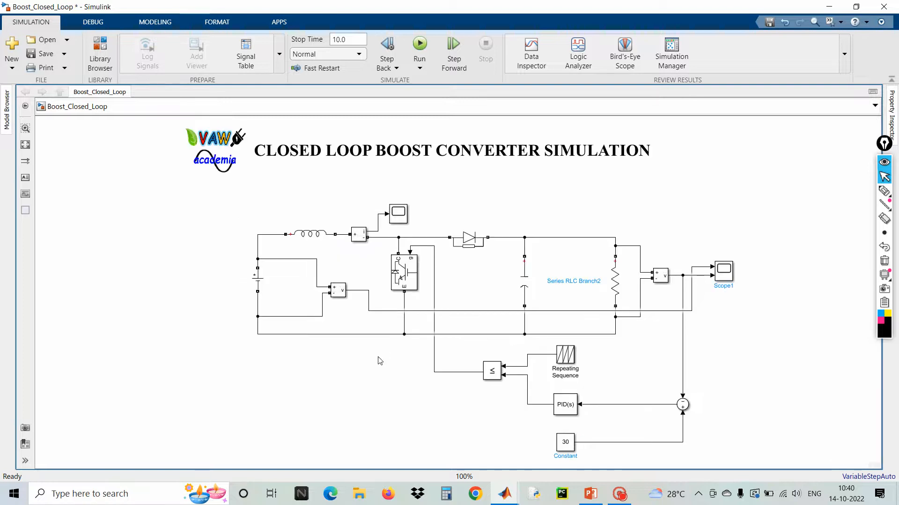
Step: Show the DC Voltage Source block's name and rename the inductor's Series RLC Branch block as Inductor
click(257, 281)
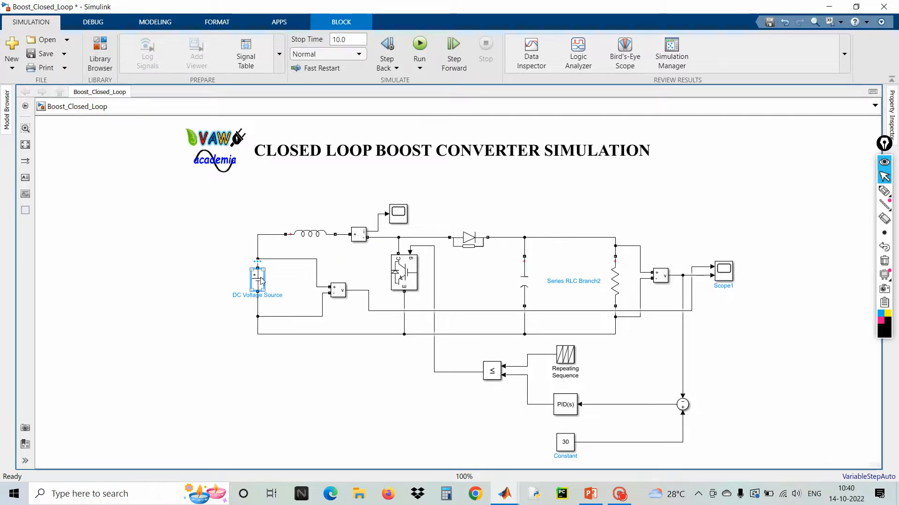
click(309, 235)
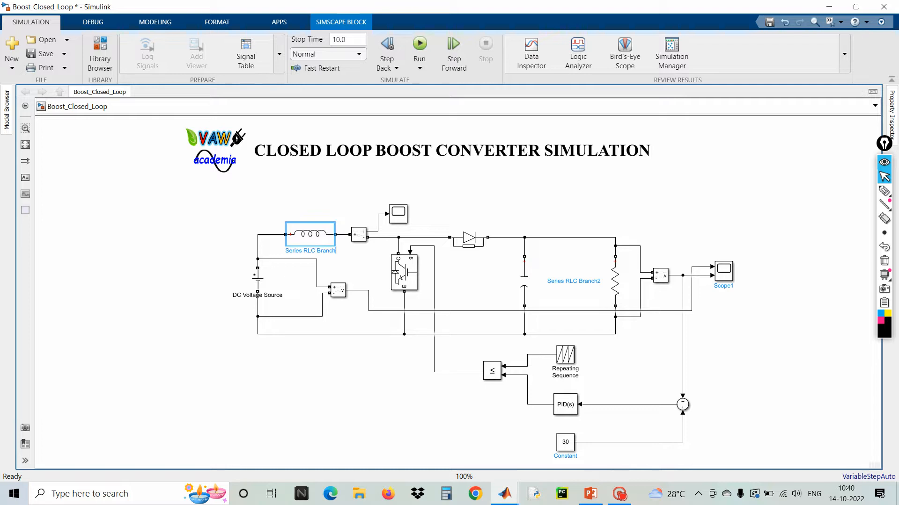
key(BackSpace)
key(BackSpace)
key(BackSpace)
key(BackSpace)
key(BackSpace)
key(BackSpace)
key(BackSpace)
key(BackSpace)
key(BackSpace)
key(BackSpace)
key(BackSpace)
key(BackSpace)
text(Ind)
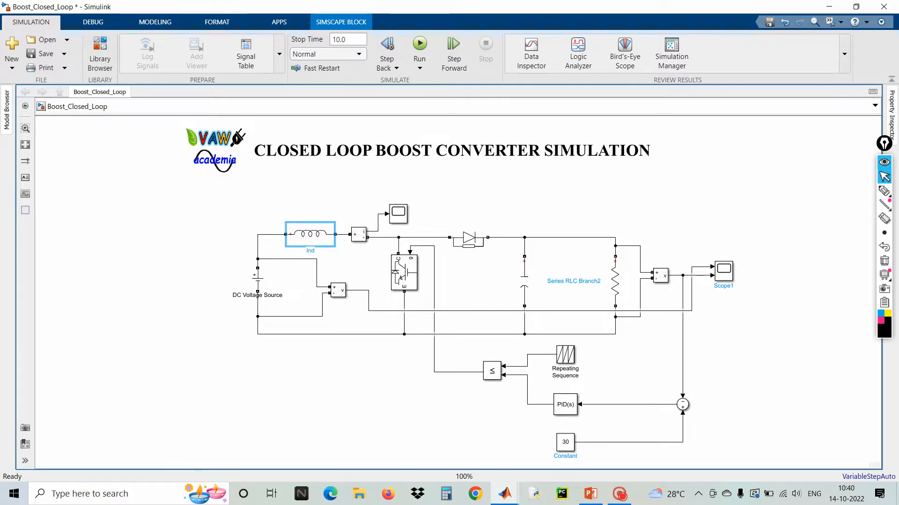
text(uctor)
click(349, 191)
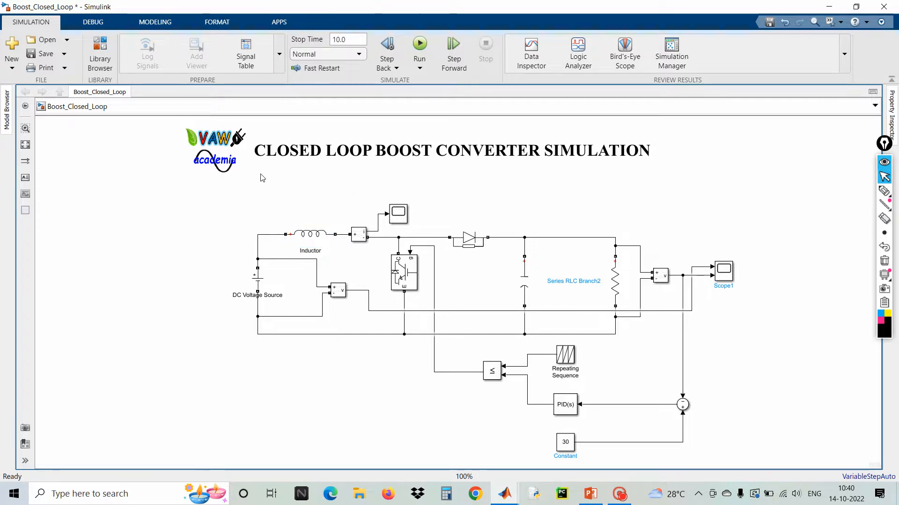
Step: Shrink the logo image above the circuit and shift the title text slightly up and left beside it
click(239, 174)
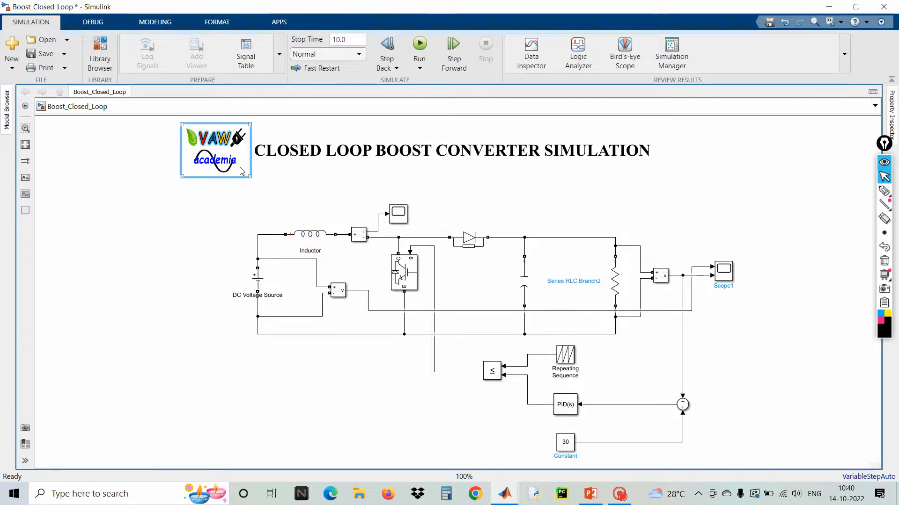
mouse_move(253, 179)
mouse_down()
mouse_move(230, 156)
mouse_move(276, 143)
mouse_up()
click(282, 149)
click(288, 193)
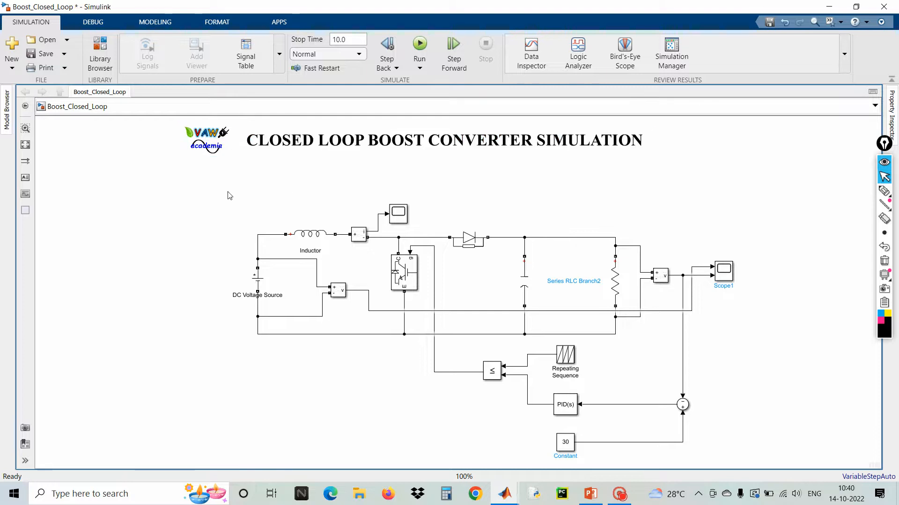
Step: Move the entire circuit, including its control blocks, up and to the left beneath the title
drag(223, 190, 771, 462)
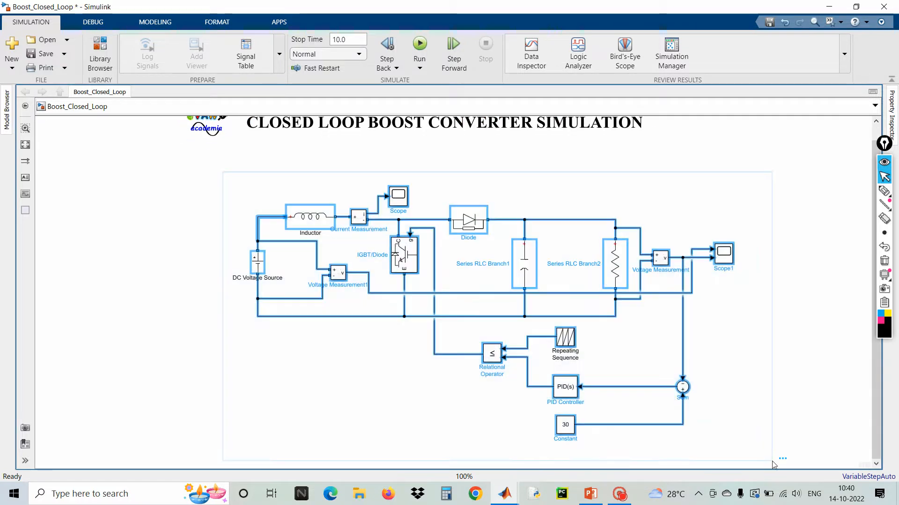
click(787, 408)
scroll(638, 312, up, 1)
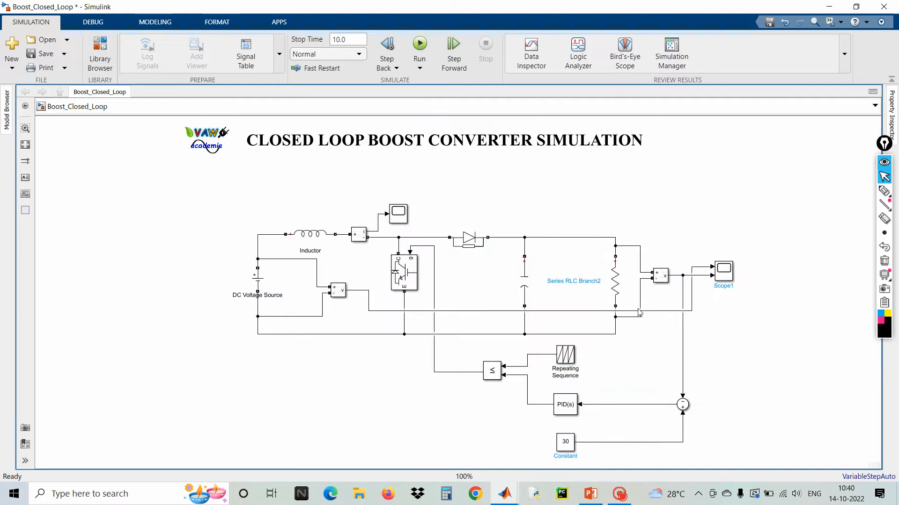
drag(239, 187, 759, 462)
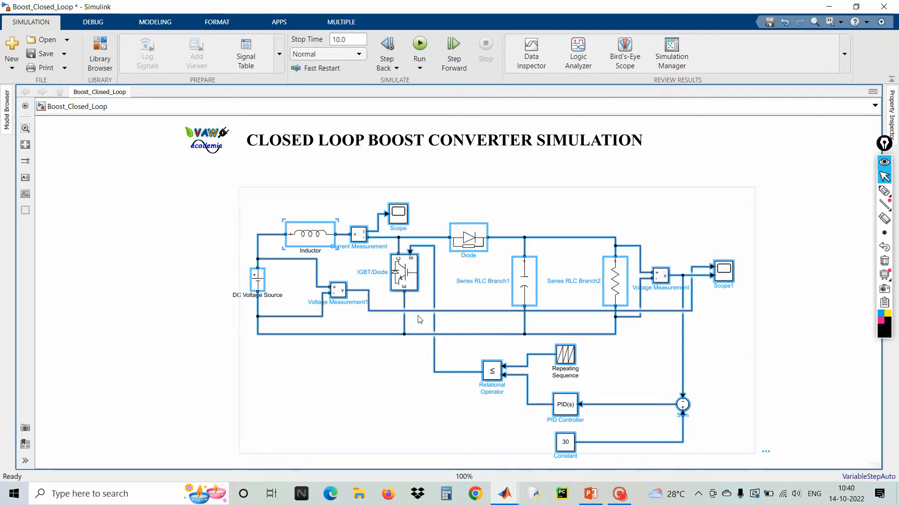
drag(405, 278, 305, 254)
click(690, 286)
key(space)
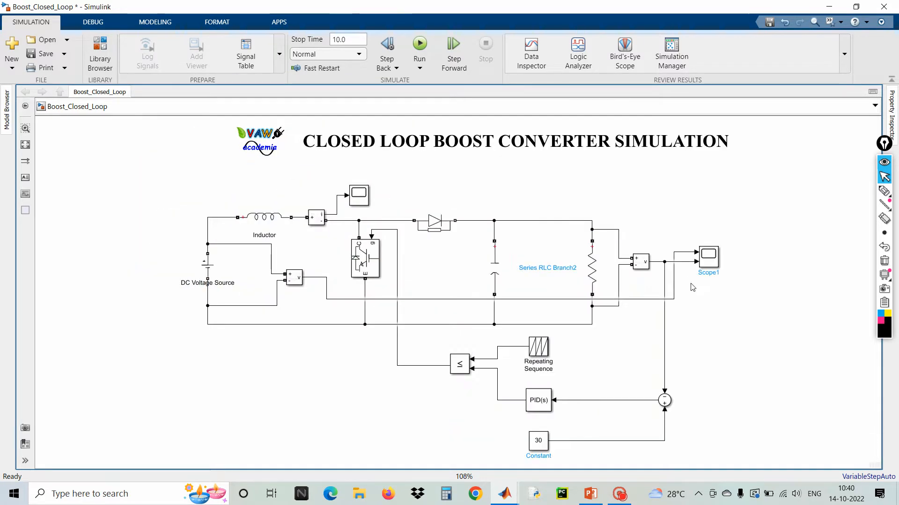
Step: Show the block names of the Diode and the IGBT/Diode
click(358, 257)
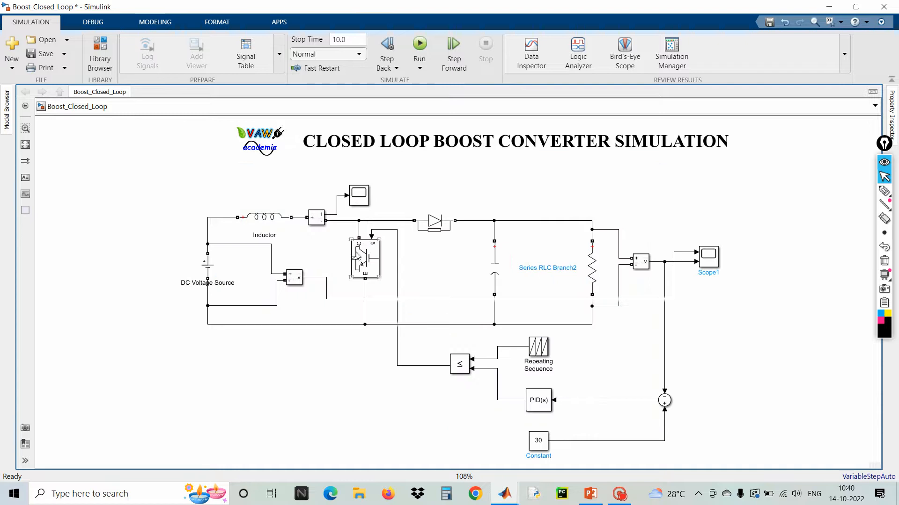
click(439, 229)
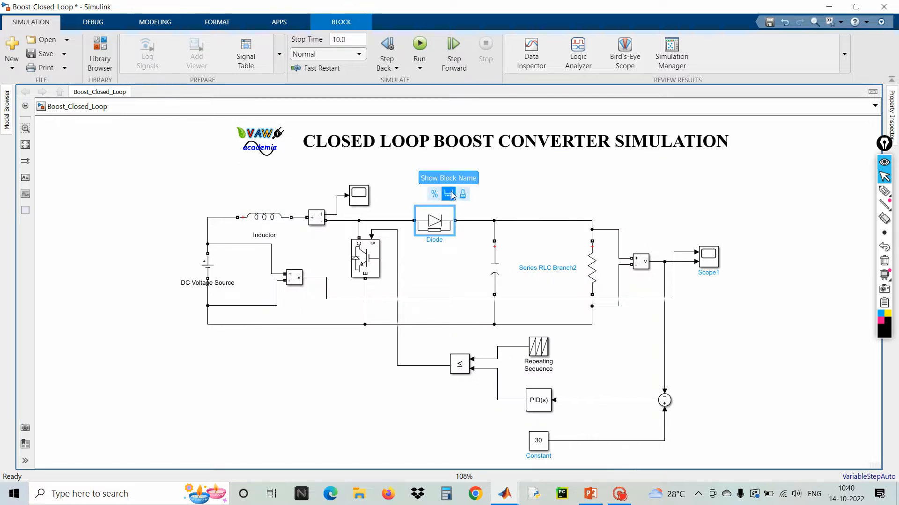
click(369, 246)
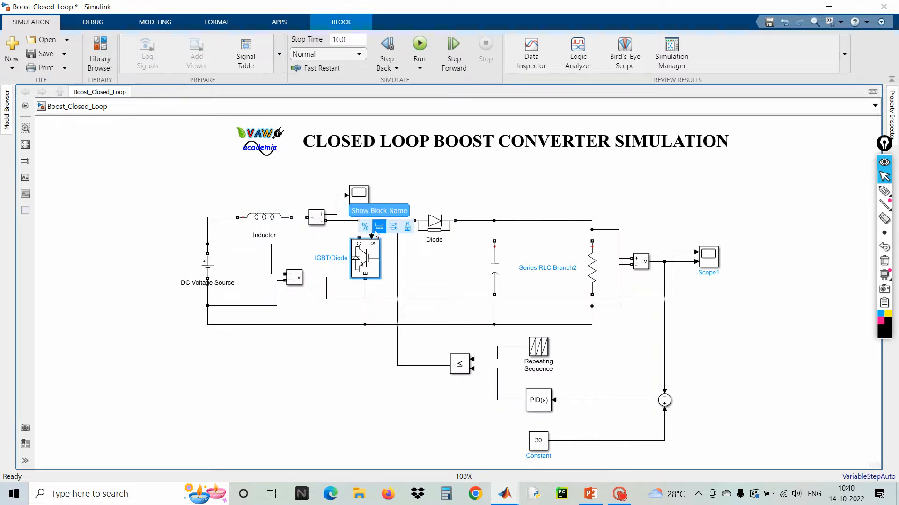
Step: Show the capacitor block's name and rename it from Series RLC Branch1 to Capacitor
click(496, 279)
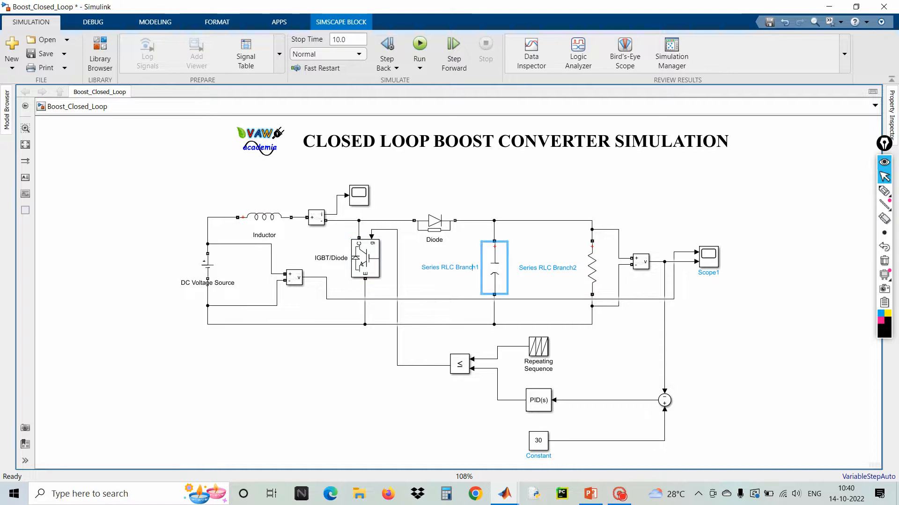
key(BackSpace)
key(BackSpace)
key(BackSpace)
key(BackSpace)
key(BackSpace)
key(BackSpace)
key(BackSpace)
key(BackSpace)
key(BackSpace)
key(BackSpace)
key(BackSpace)
key(BackSpace)
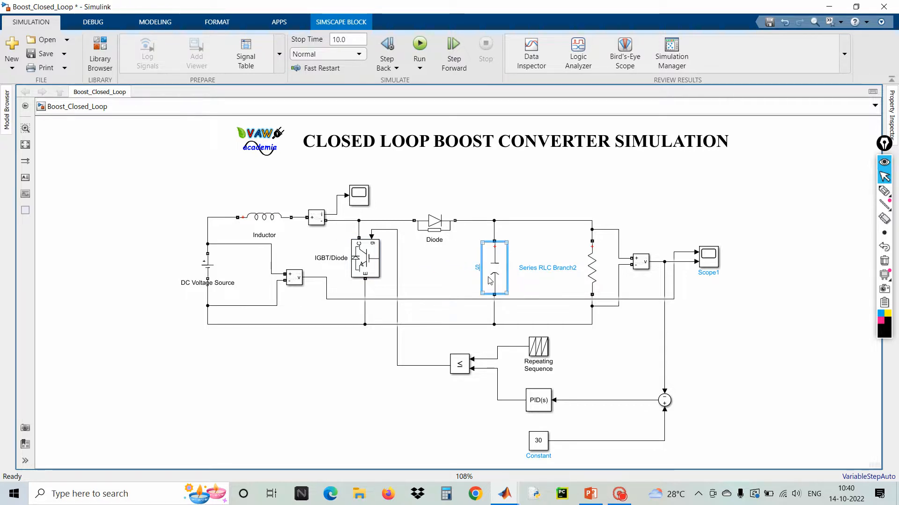
key(BackSpace)
key(BackSpace)
key(BackSpace)
key(BackSpace)
text(Capa)
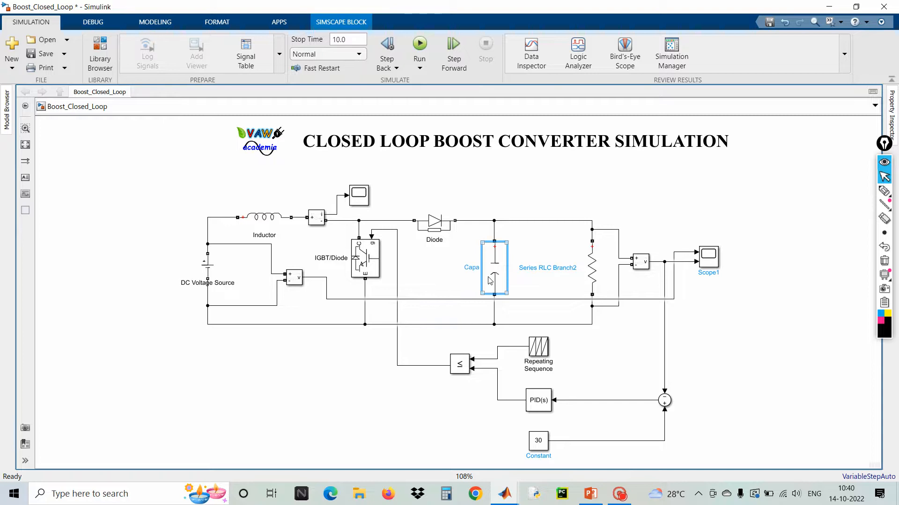
text(citor)
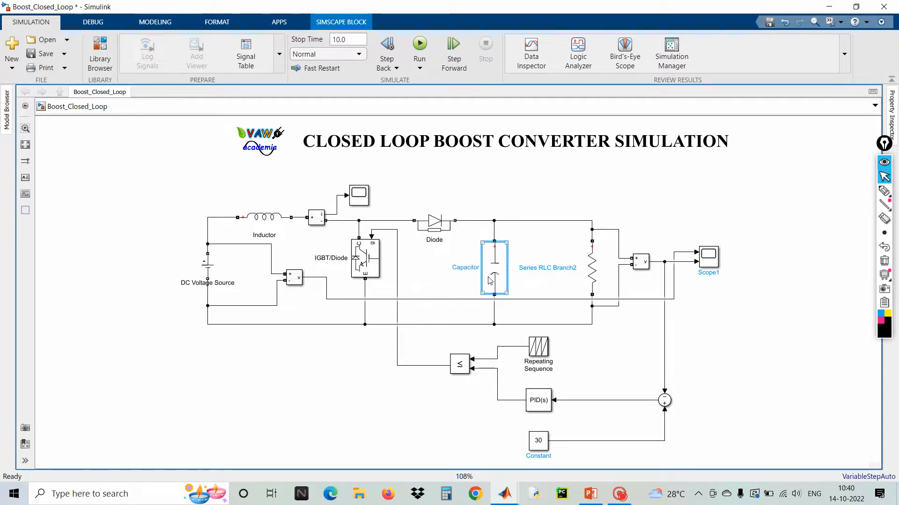
Step: Rename the resistor block Series RLC Branch2 as Load
click(564, 268)
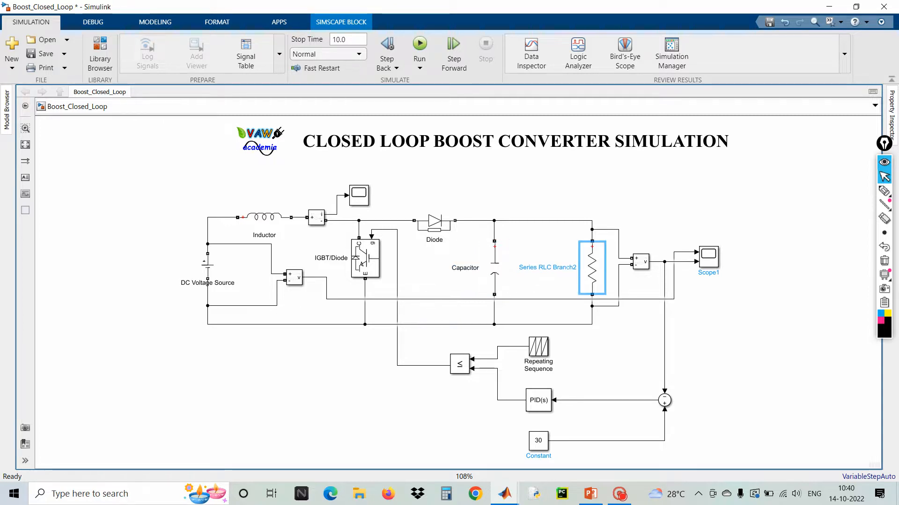
double_click(565, 268)
key(BackSpace)
key(BackSpace)
key(BackSpace)
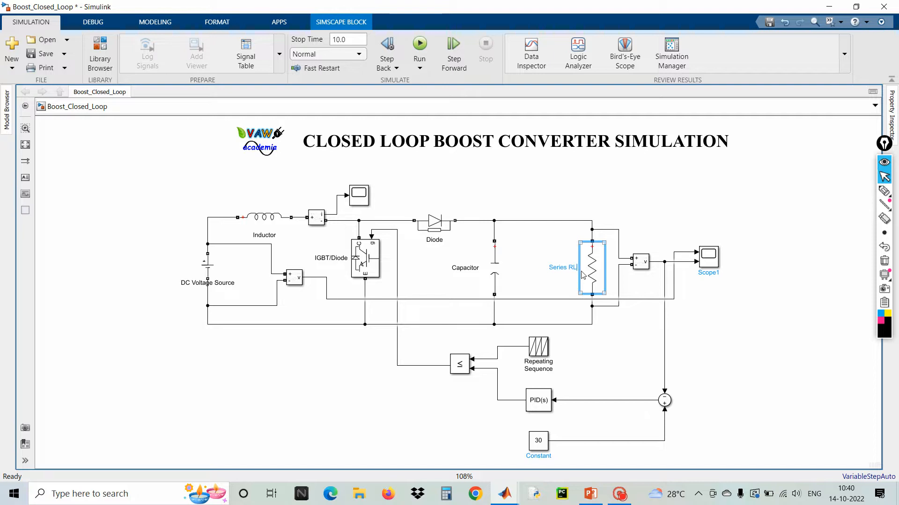
key(BackSpace)
key(BackSpace)
key(BackSpace)
key(BackSpace)
key(BackSpace)
key(BackSpace)
text(Load)
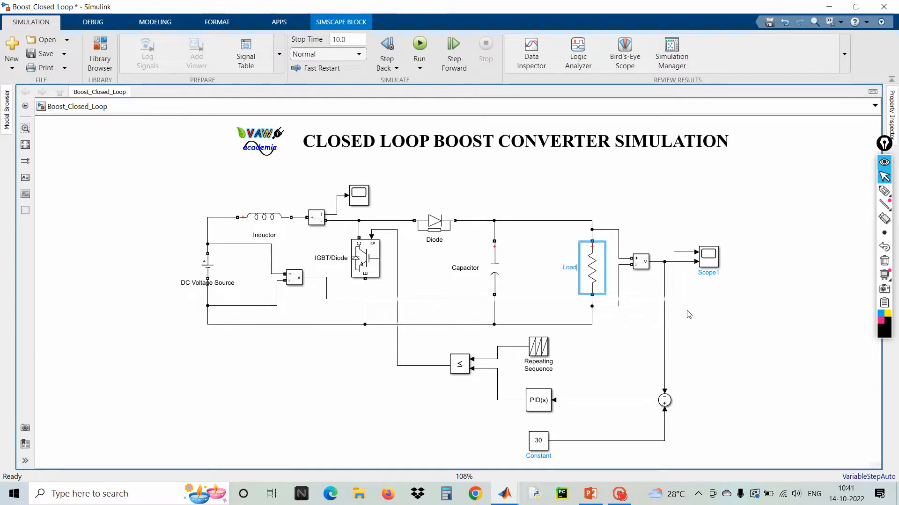
click(701, 313)
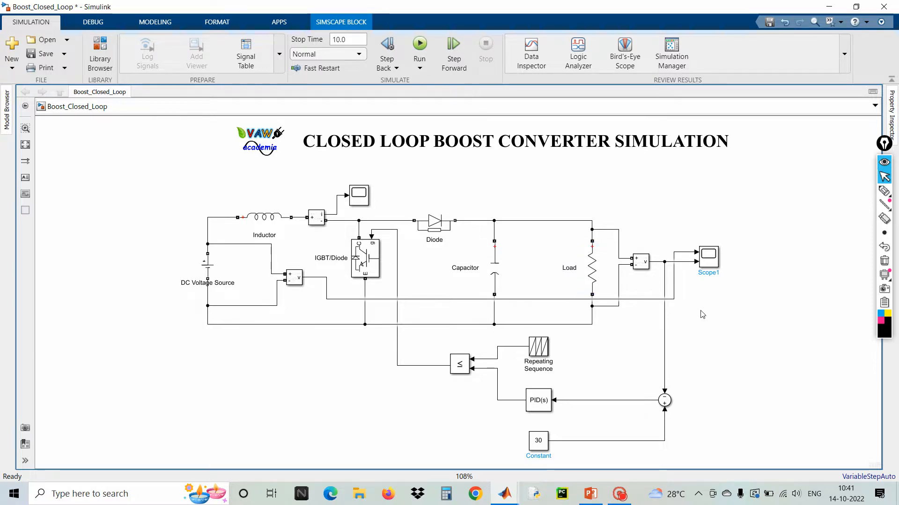
Step: Show the PID Controller block's name and rename the Sum block as Comparator
click(542, 404)
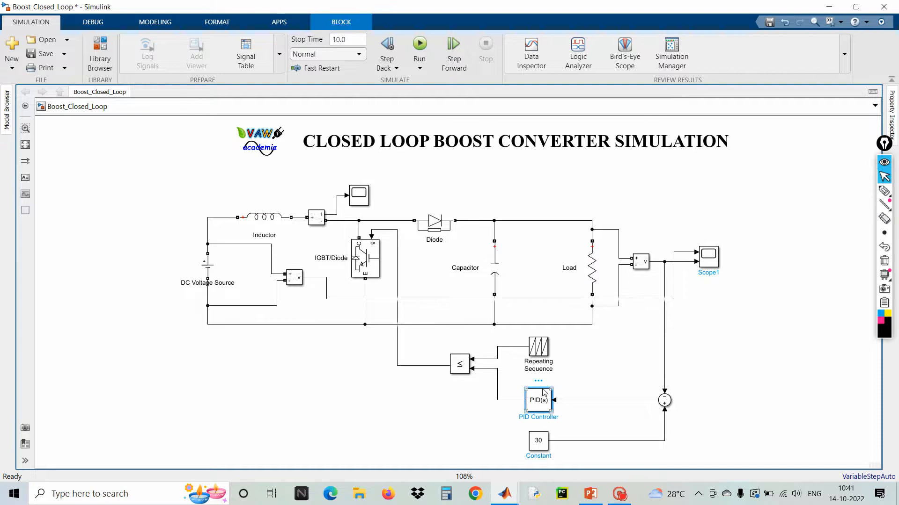
click(669, 406)
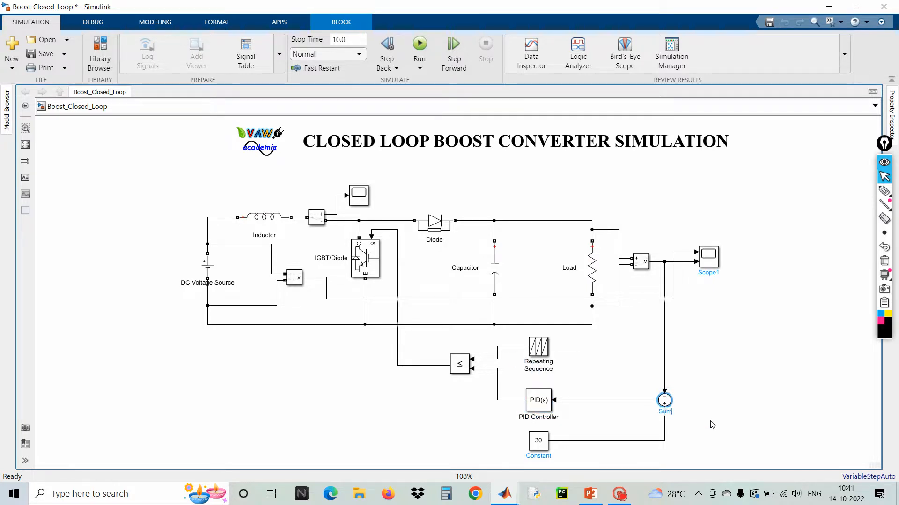
text(Co)
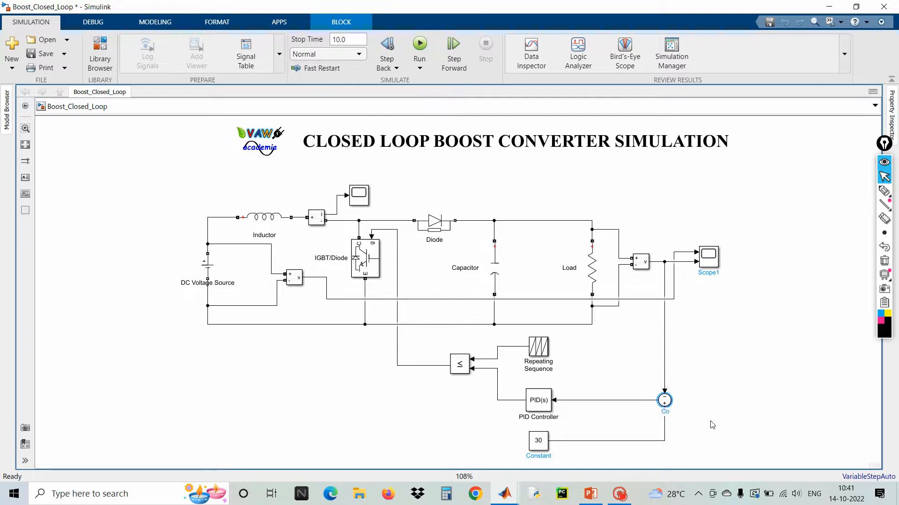
text(mparator)
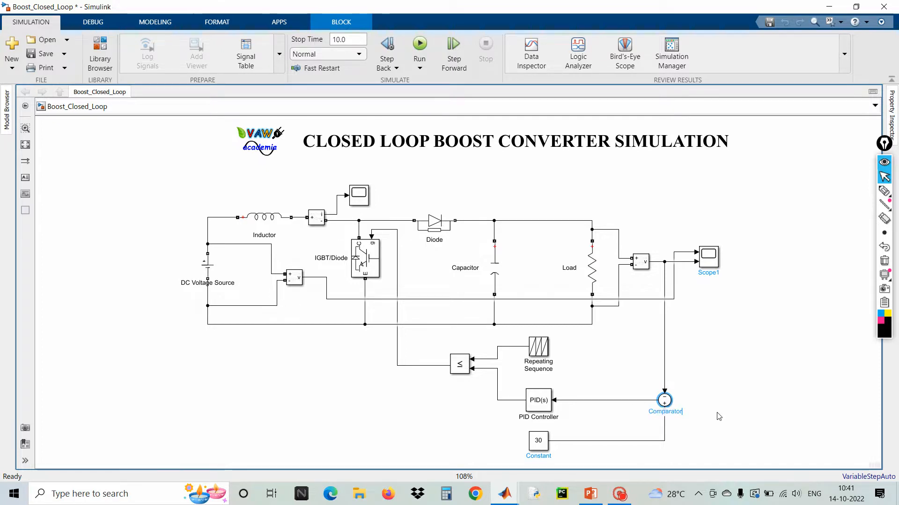
click(724, 407)
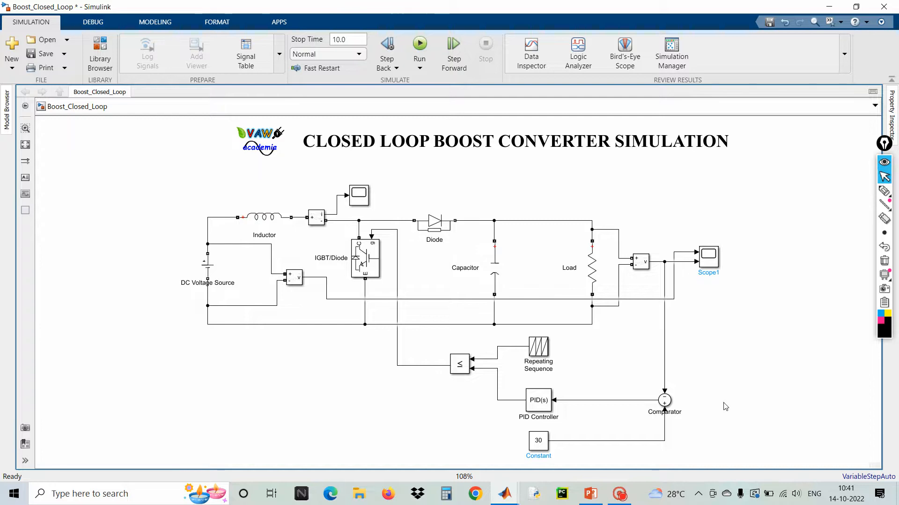
Step: Move the DC Voltage Source block slightly down along its vertical wire
click(208, 270)
drag(208, 271, 207, 279)
click(178, 261)
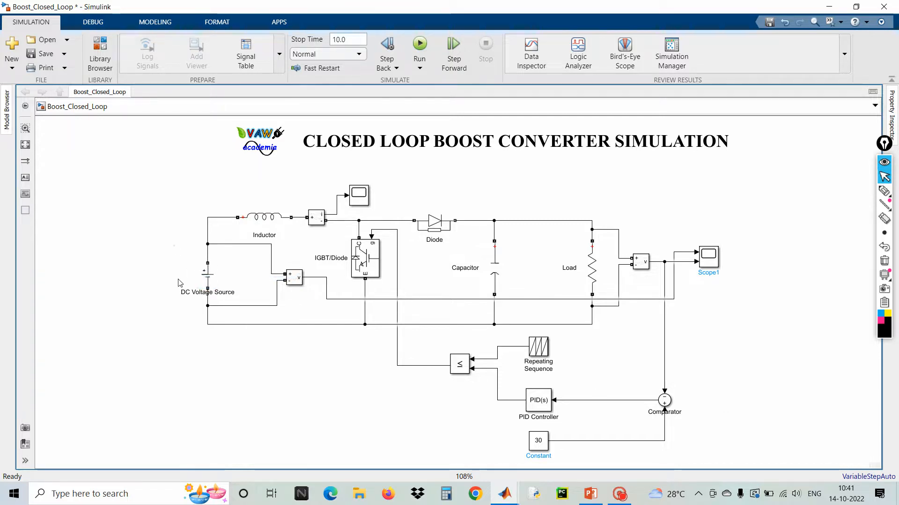
Step: Add a powergui block in the empty canvas area above the DC Voltage Source
double_click(141, 195)
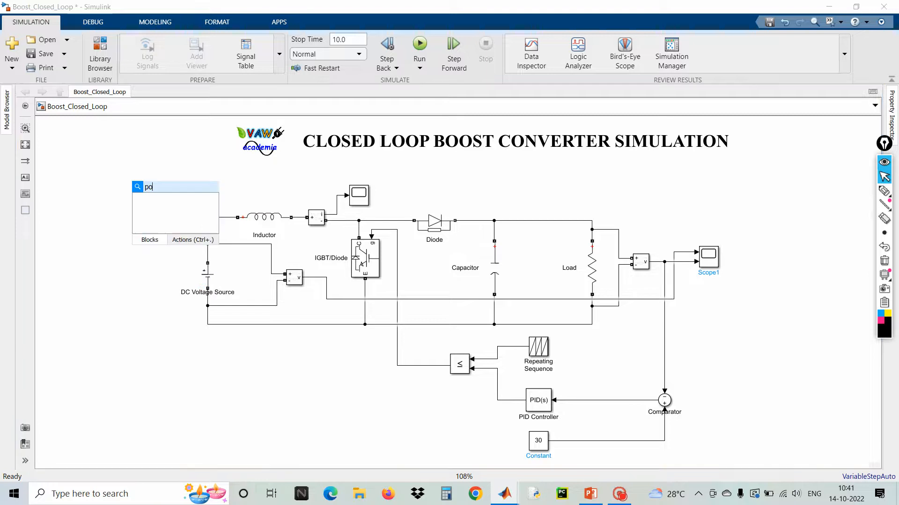
text(power)
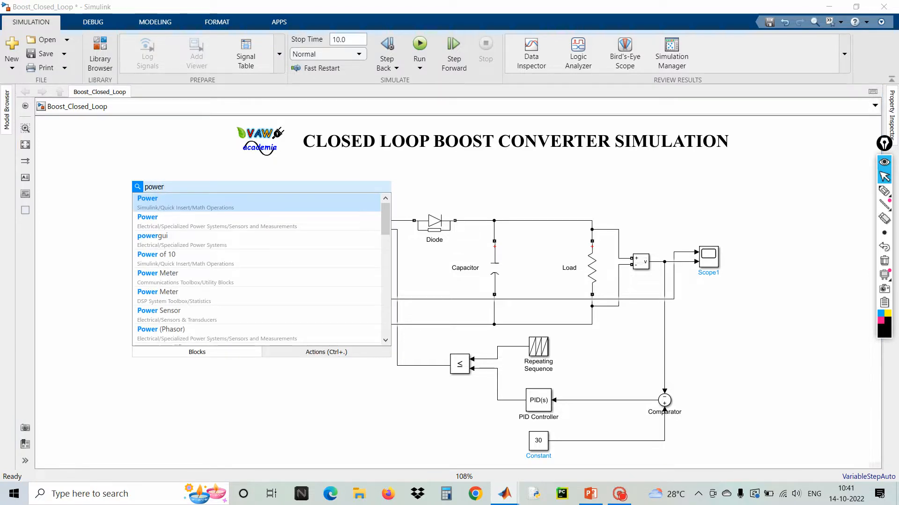
click(174, 236)
drag(151, 198, 169, 191)
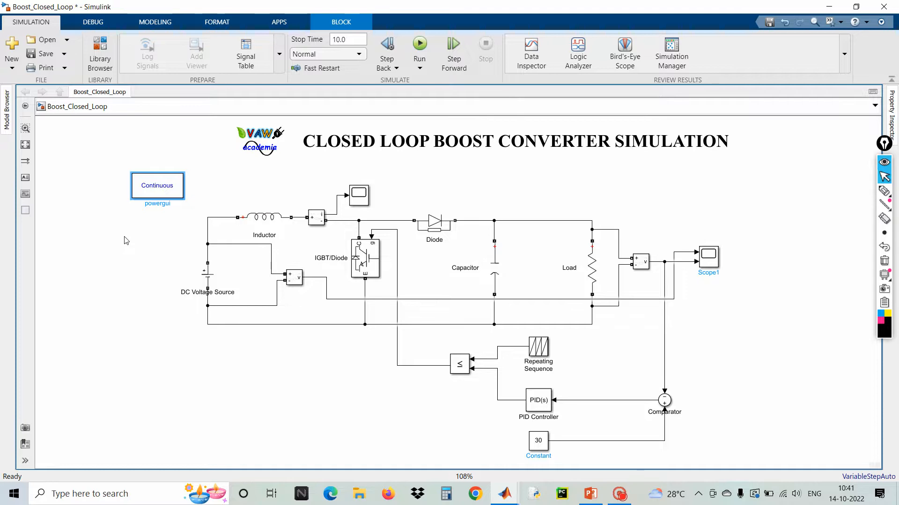
Step: Set the powergui block's simulation type to Discrete with a sample time of 5e-7 s
double_click(159, 196)
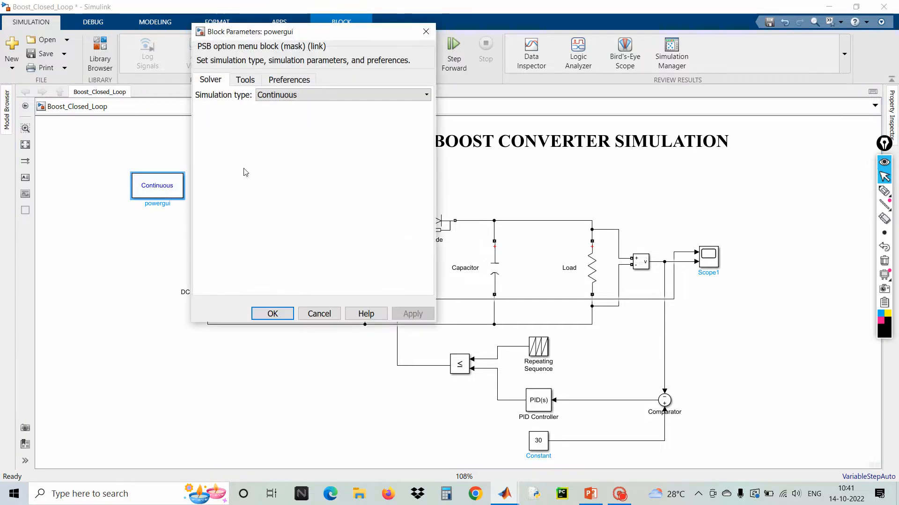
click(290, 96)
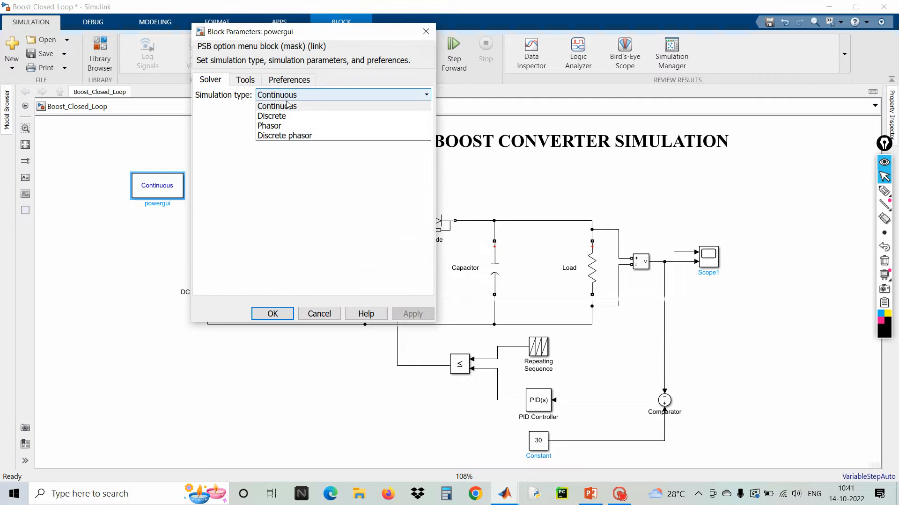
click(282, 114)
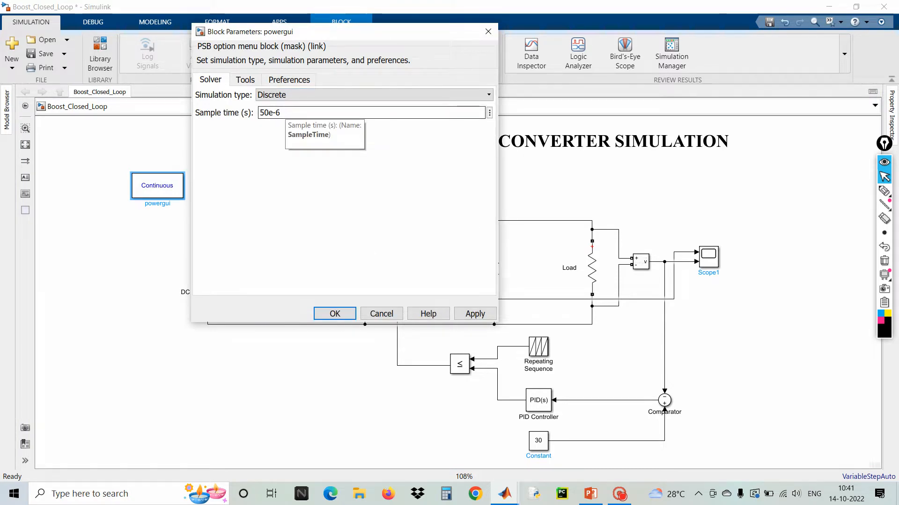
drag(284, 113, 258, 113)
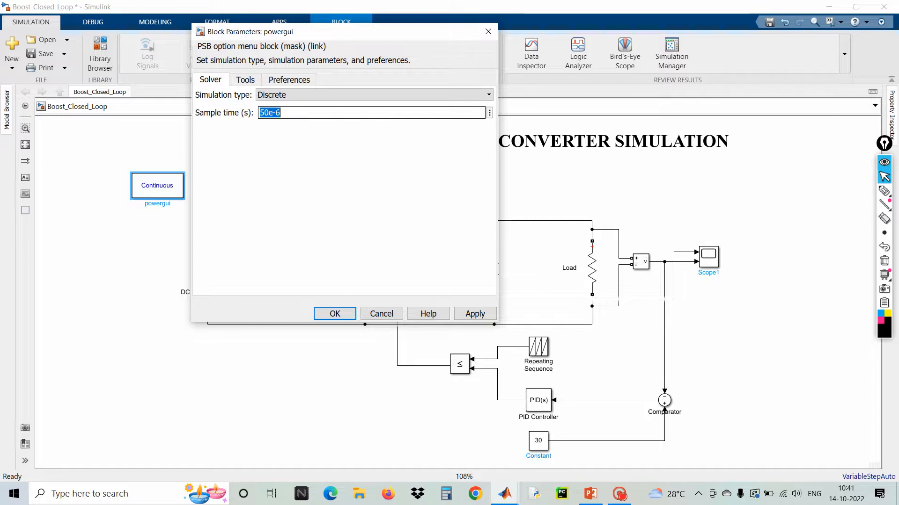
click(283, 113)
key(BackSpace)
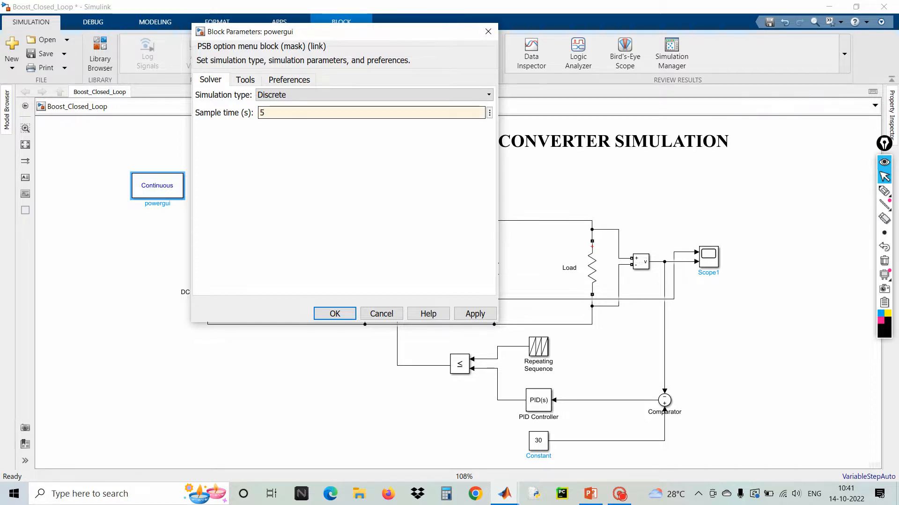
text(7)
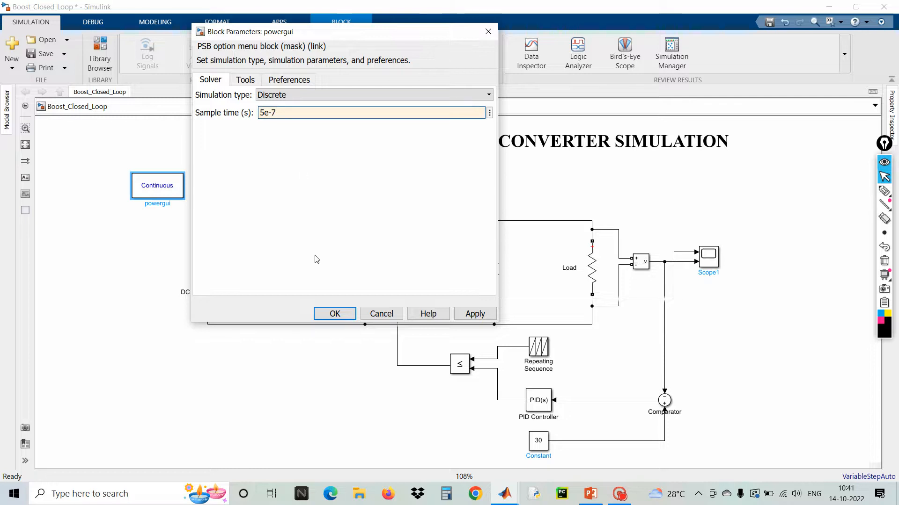
click(335, 314)
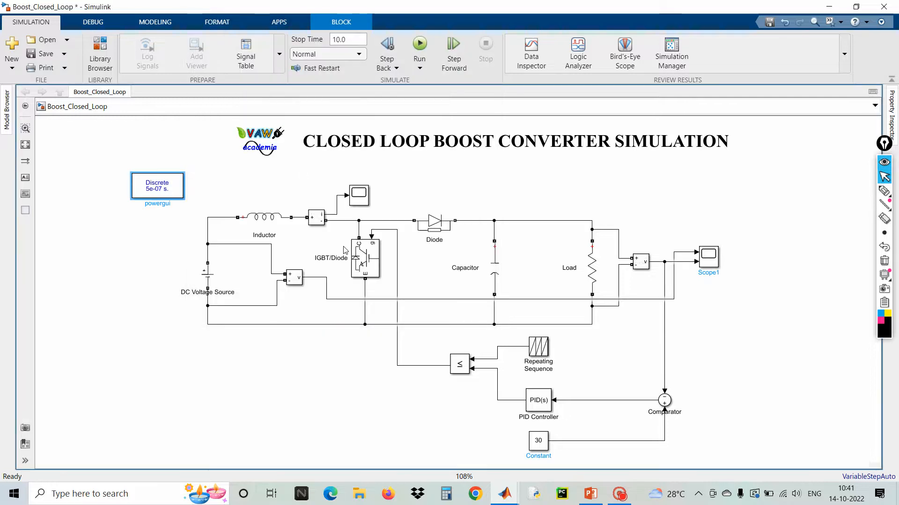
Step: Open the model's solver configuration, expand the solver details and choose the variable-step solver ode23t (mod. stiff/Trapezoidal)
click(159, 23)
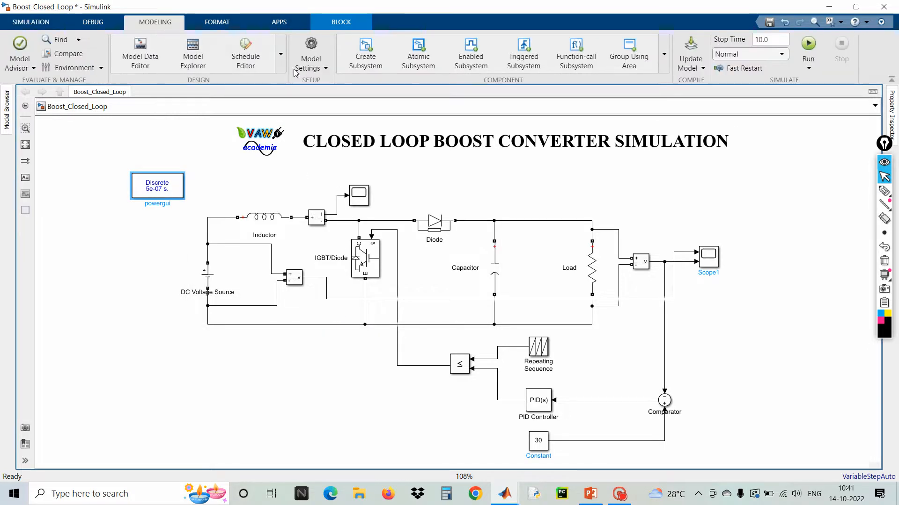
click(310, 47)
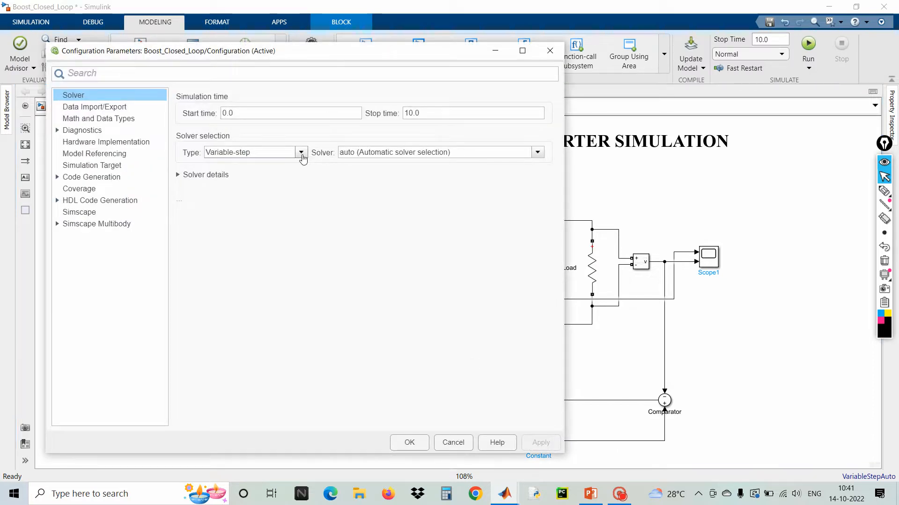
click(186, 176)
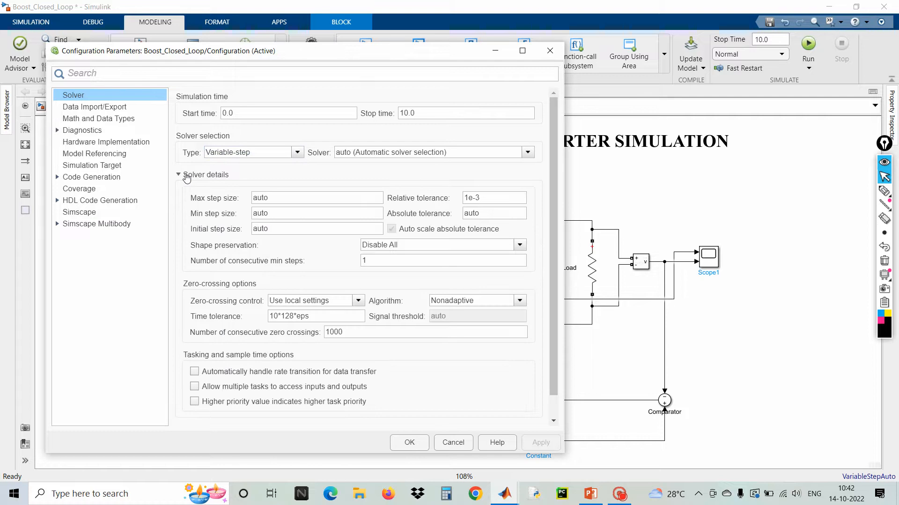
click(298, 153)
click(298, 155)
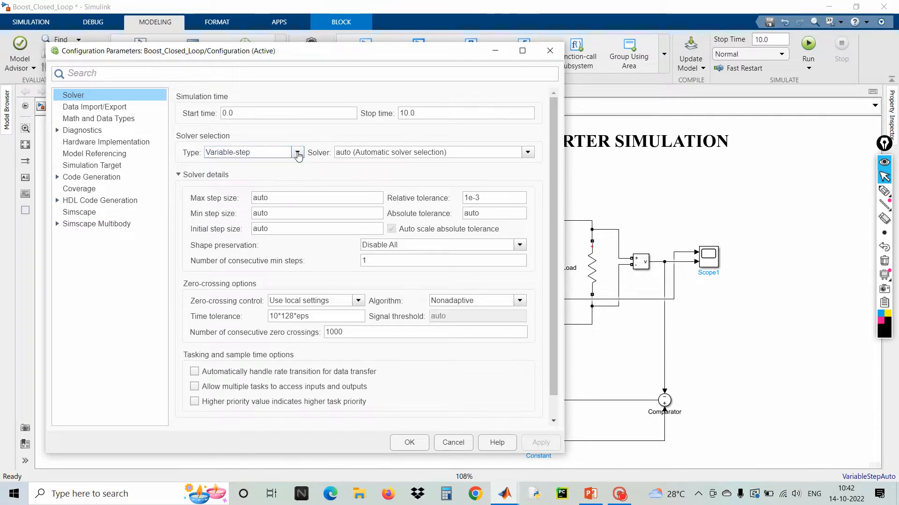
click(356, 157)
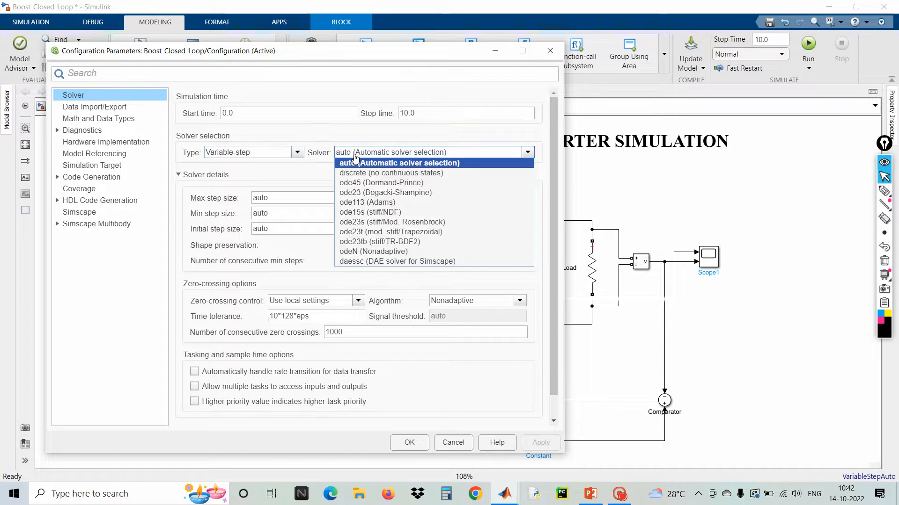
click(374, 233)
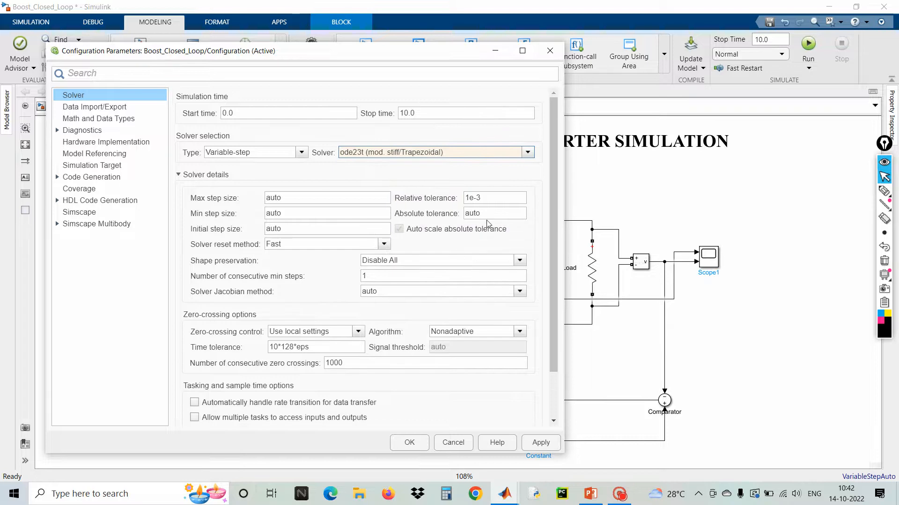
Step: Set the solver's relative tolerance to 1e-5 and the zero-crossing algorithm to Adaptive, and apply the configuration
drag(490, 198, 463, 199)
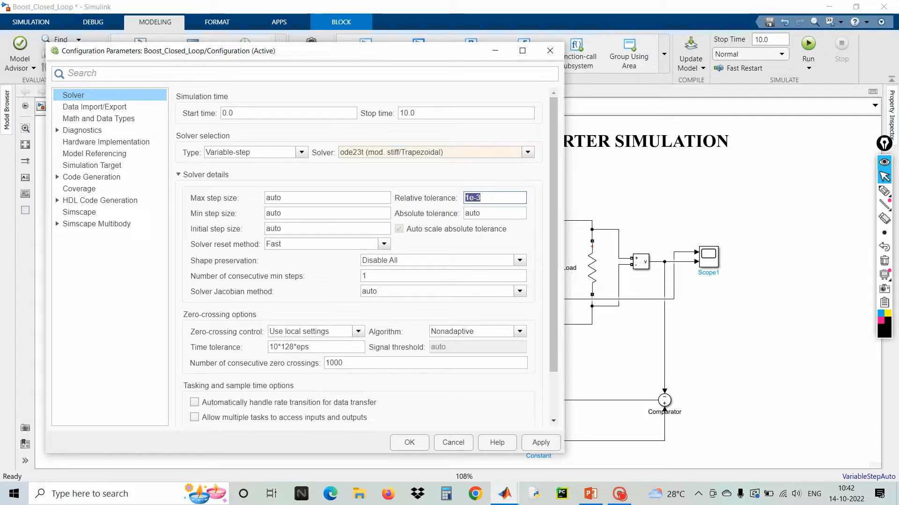
key(BackSpace)
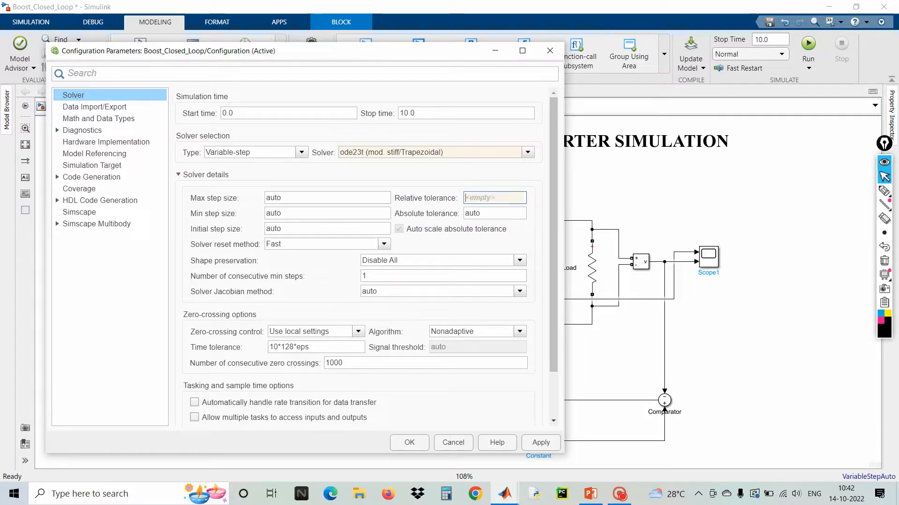
text(1)
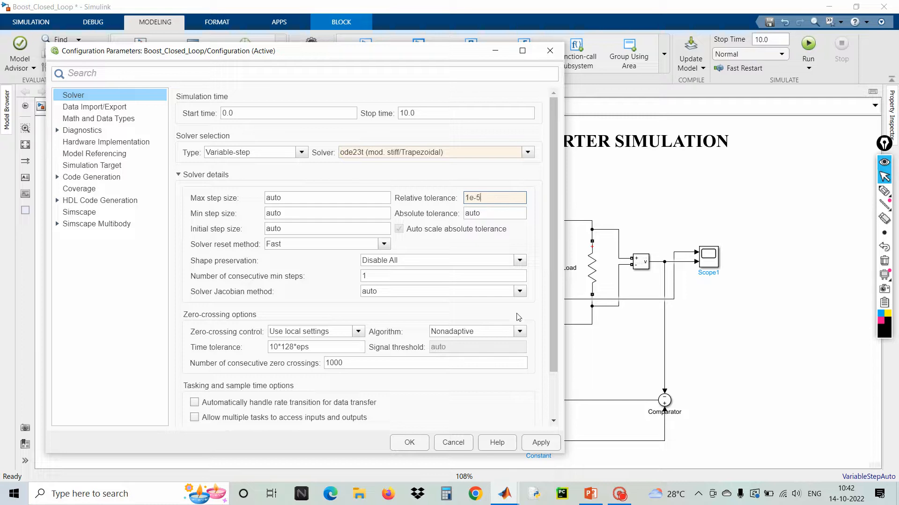
text(e-5)
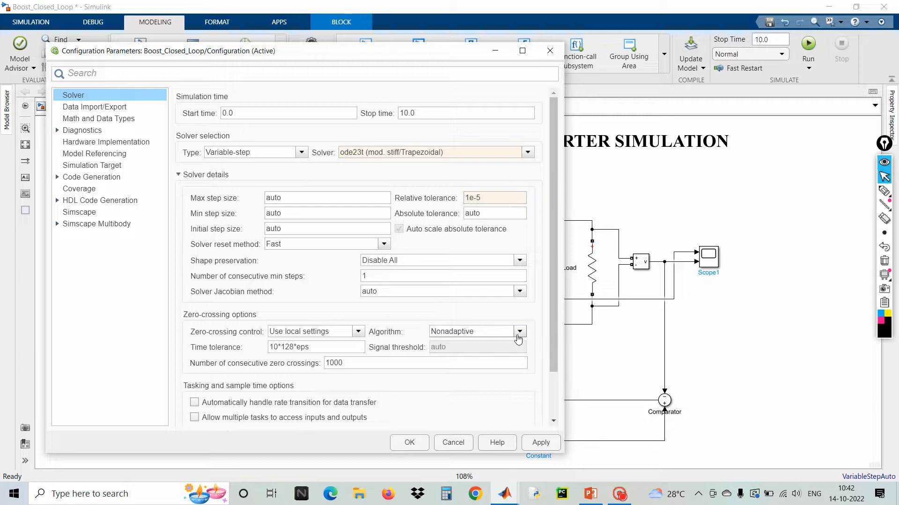
click(520, 332)
click(490, 351)
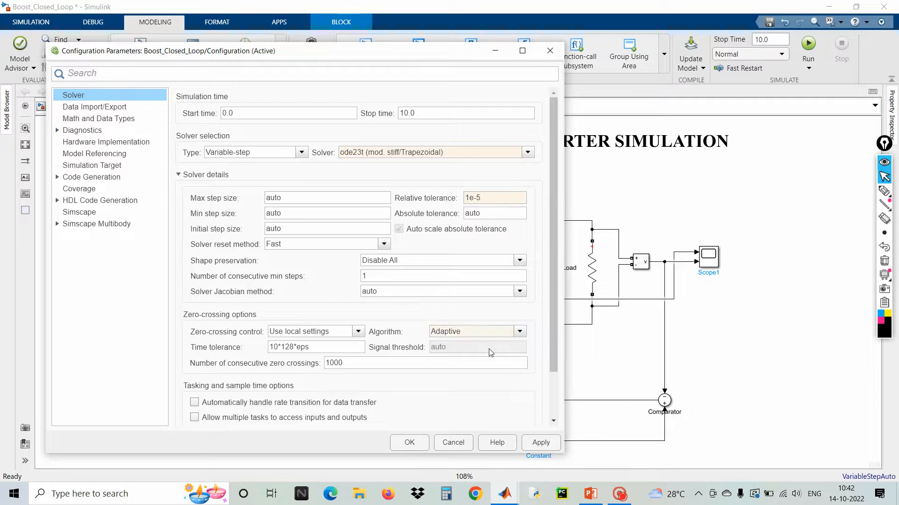
click(540, 442)
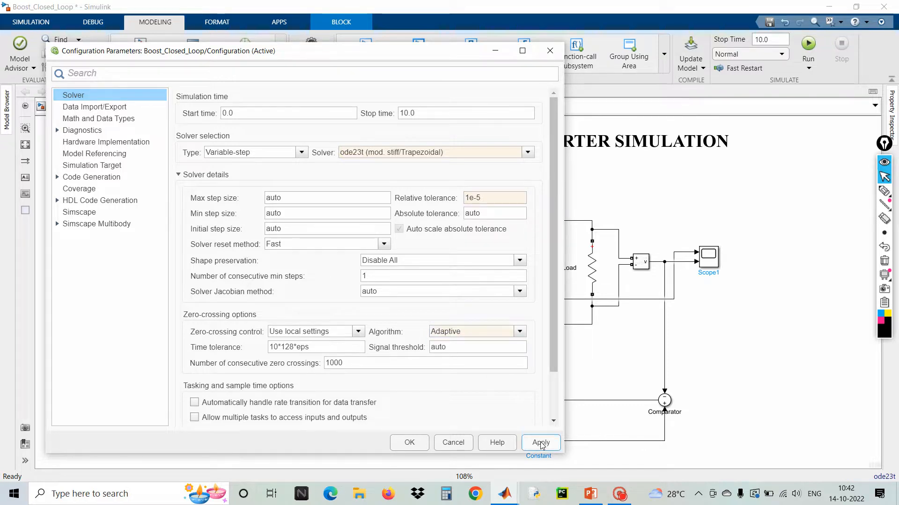
click(409, 442)
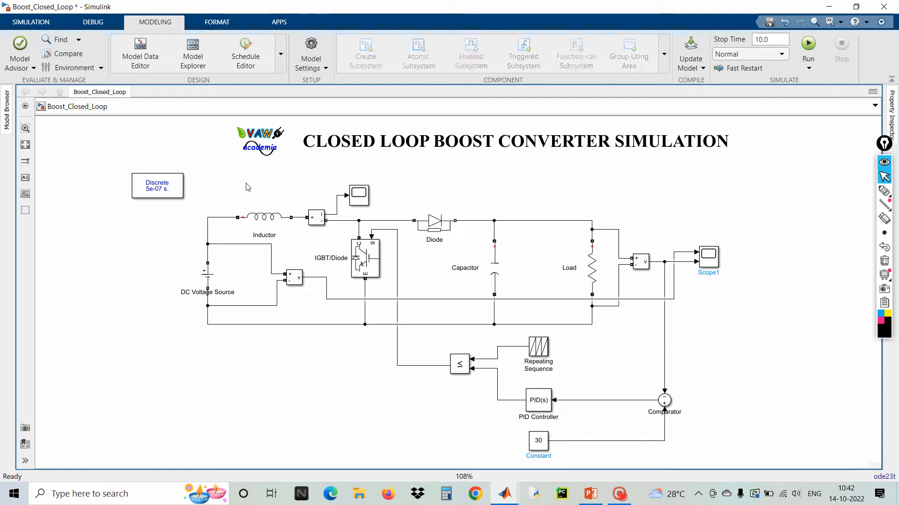
Step: Set the DC Voltage Source block's amplitude to 15 V
click(209, 275)
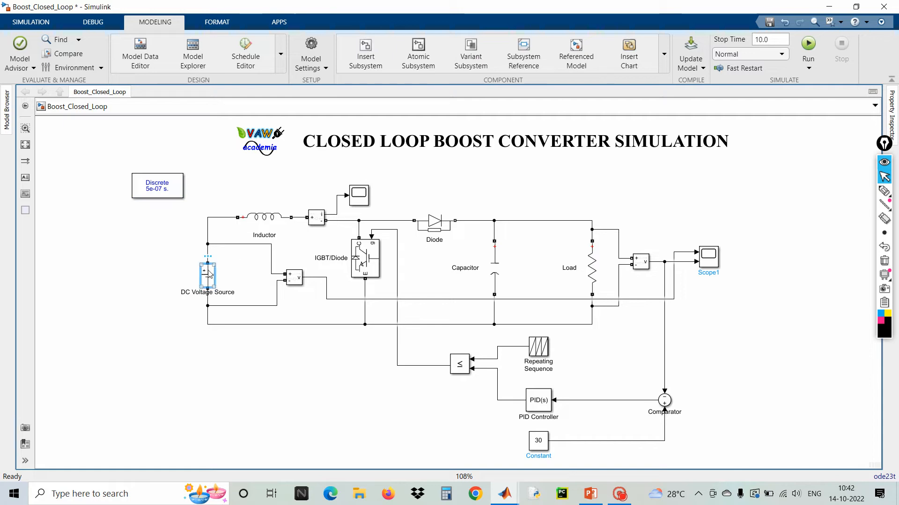
double_click(209, 275)
double_click(238, 277)
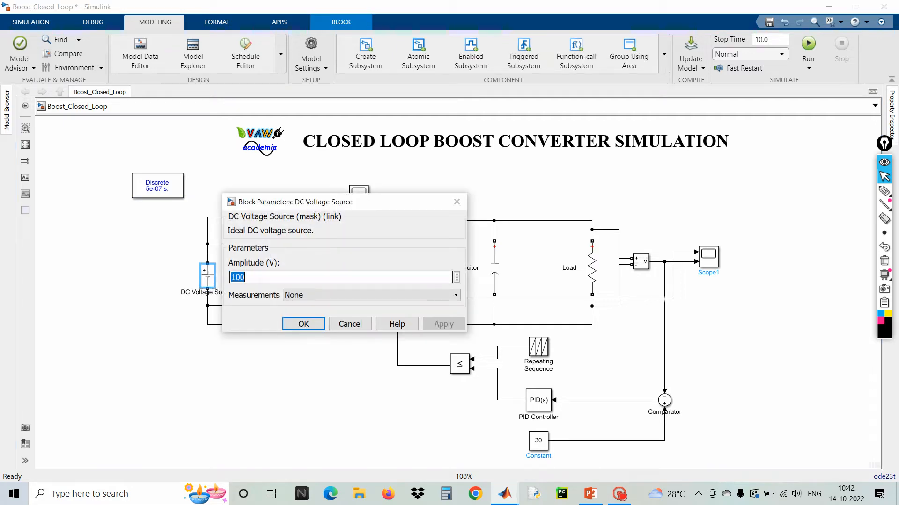
text(15)
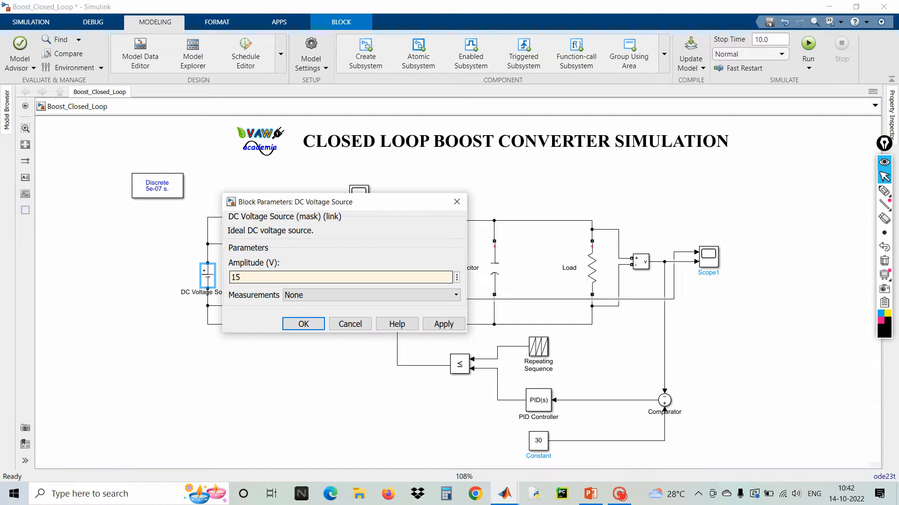
click(303, 324)
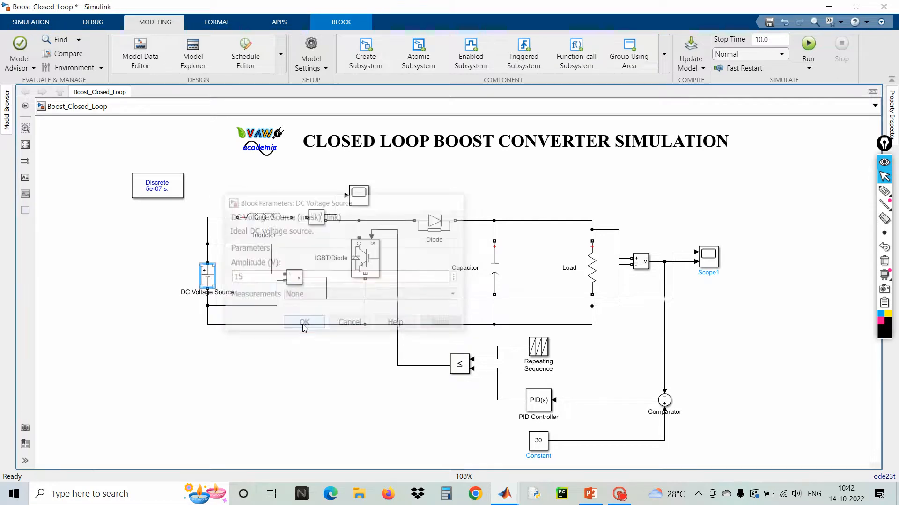
click(884, 191)
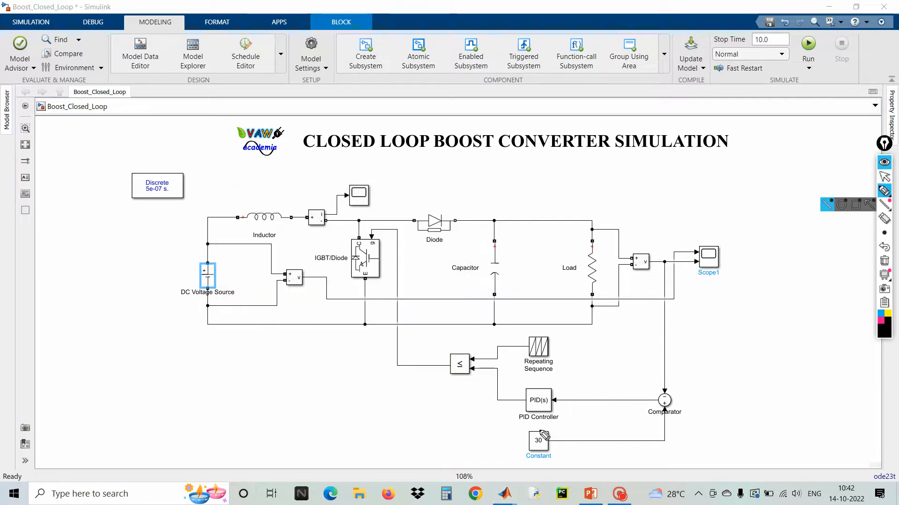
mouse_move(542, 431)
mouse_down()
mouse_move(526, 446)
mouse_move(564, 448)
mouse_move(534, 429)
mouse_up()
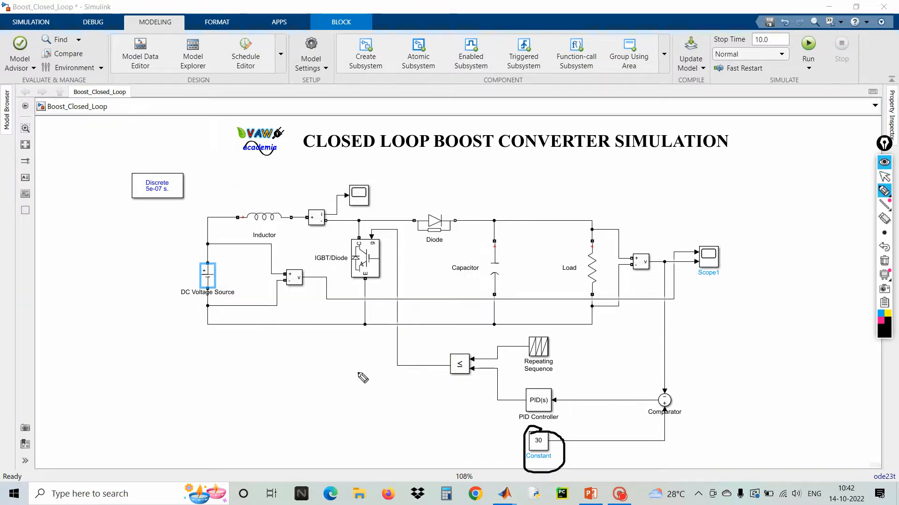
mouse_move(211, 256)
mouse_down()
mouse_move(199, 262)
mouse_move(213, 295)
mouse_move(204, 260)
mouse_up()
click(884, 260)
click(884, 177)
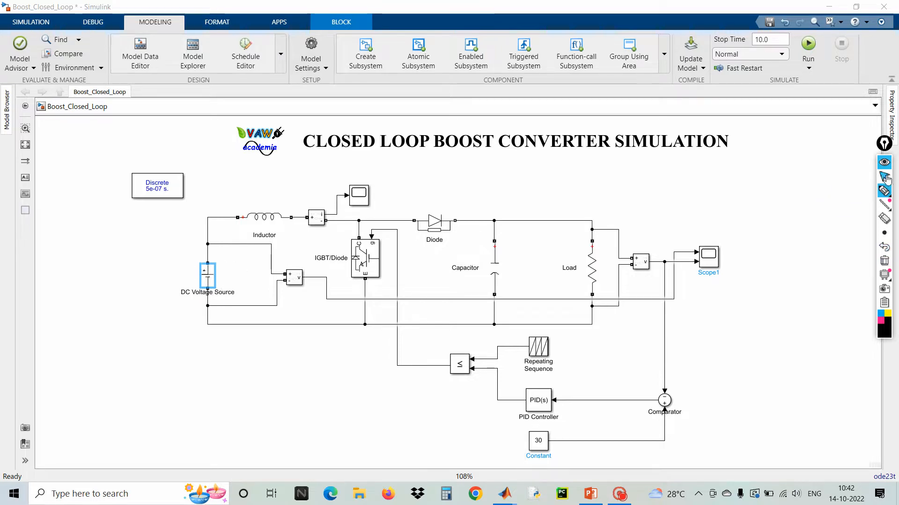
Step: Rename the Constant block that feeds the Comparator as SetPoint/Ref
click(533, 447)
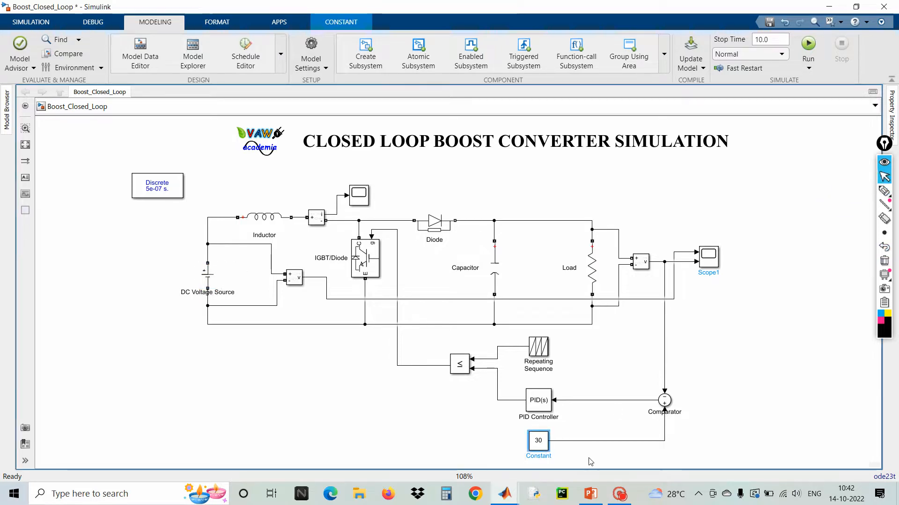
key(BackSpace)
key(BackSpace)
key(BackSpace)
key(BackSpace)
key(BackSpace)
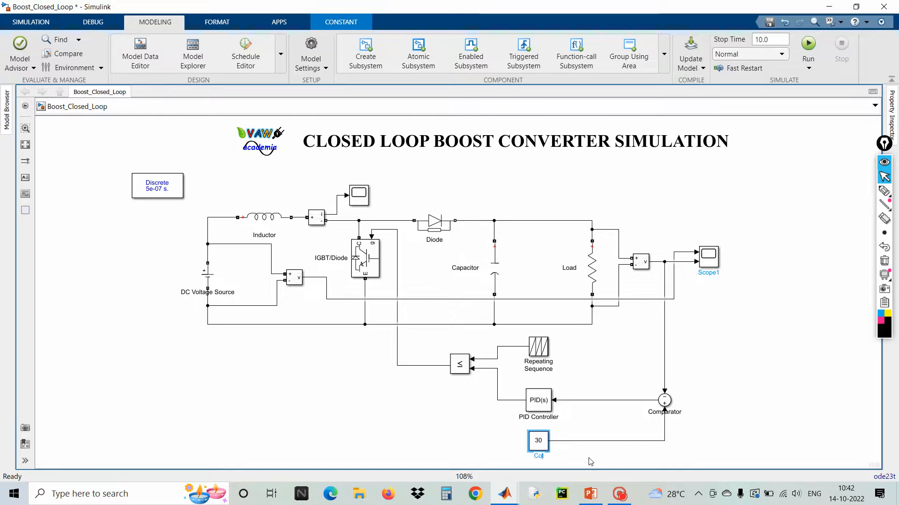
key(BackSpace)
key(BackSpace)
key(Delete)
text(SetPoin)
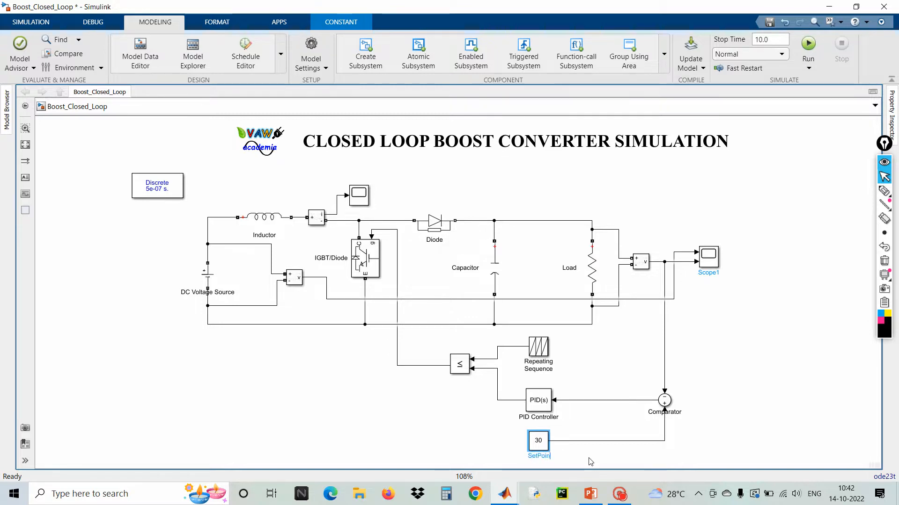
text(t/Ref)
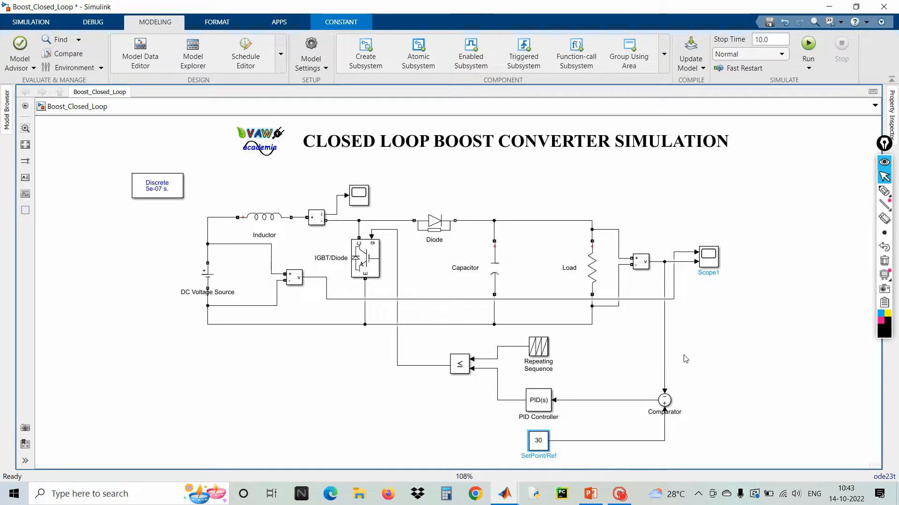
click(685, 359)
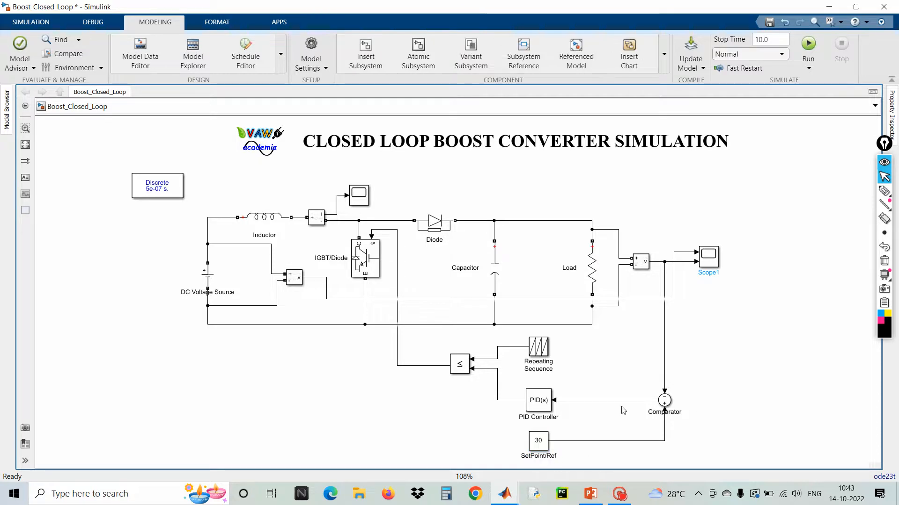
Step: Check the parameters of the DC Voltage Source block
click(213, 275)
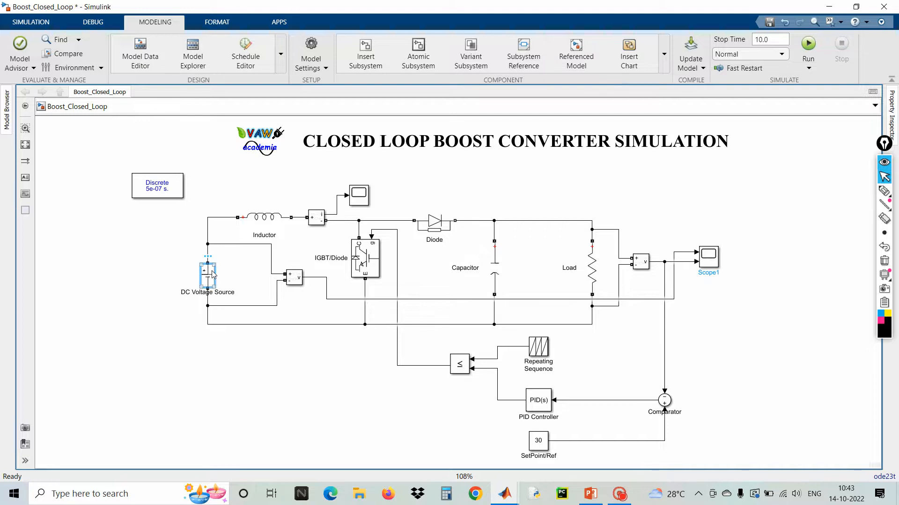
double_click(213, 275)
click(301, 325)
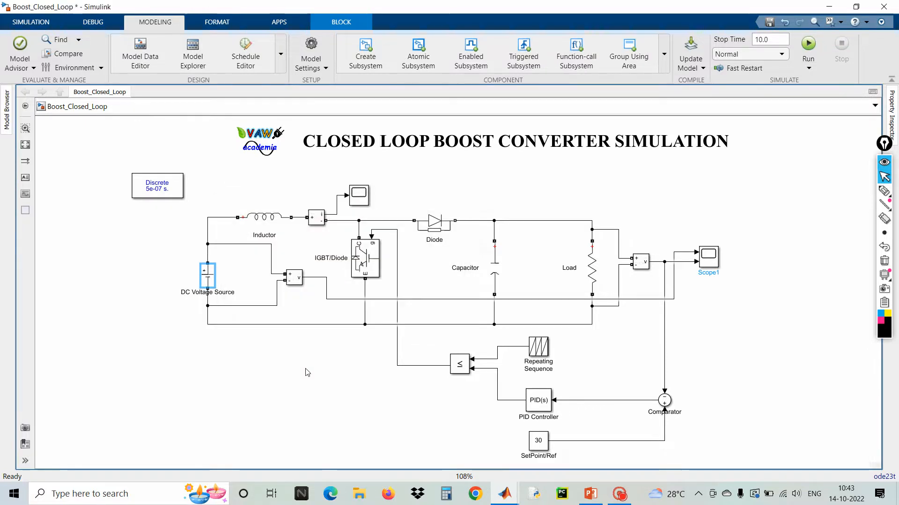
Step: Set the Inductor block's inductance to 75e-6 H
click(269, 213)
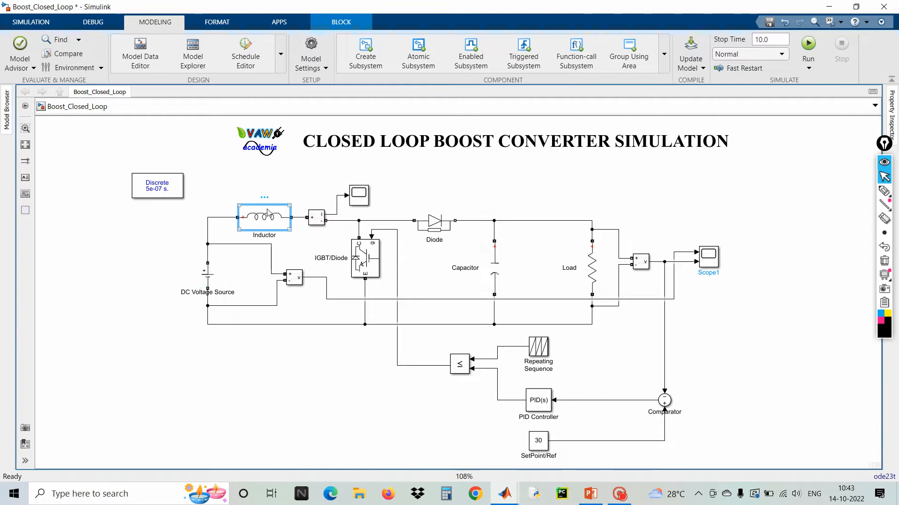
double_click(268, 213)
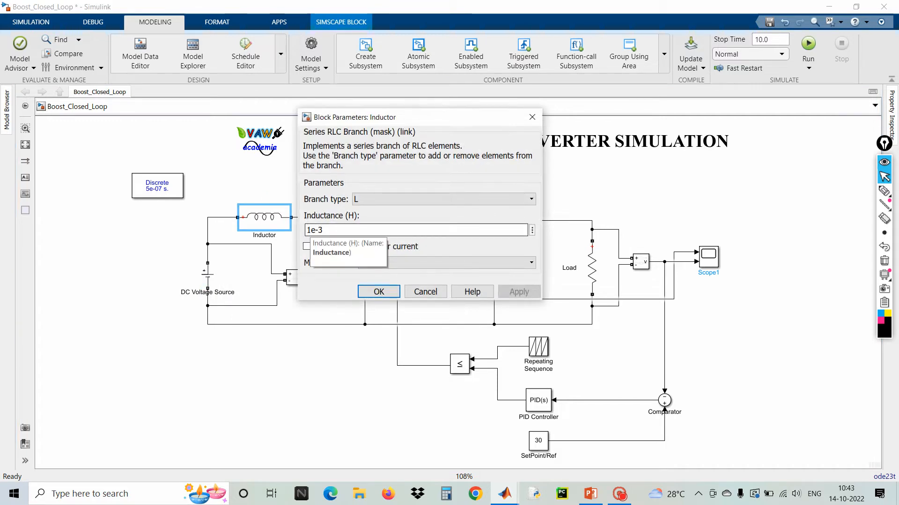
drag(323, 230, 307, 230)
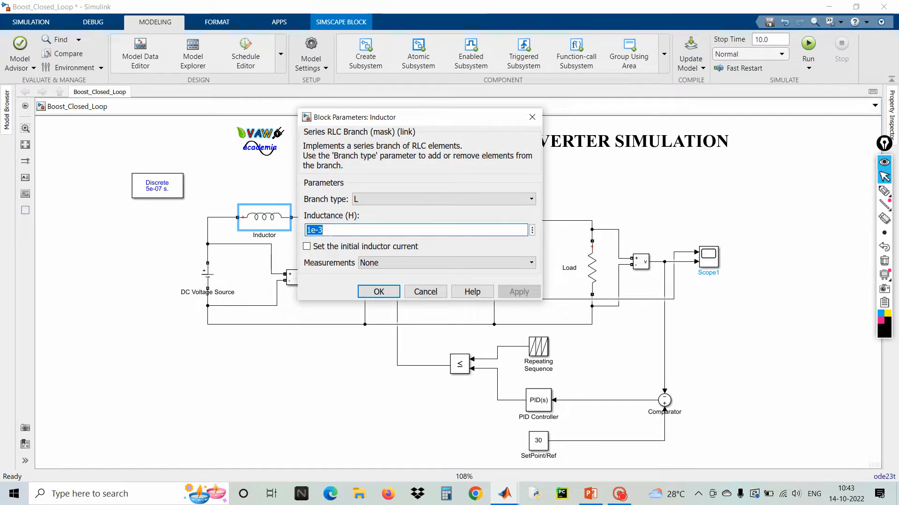
click(306, 230)
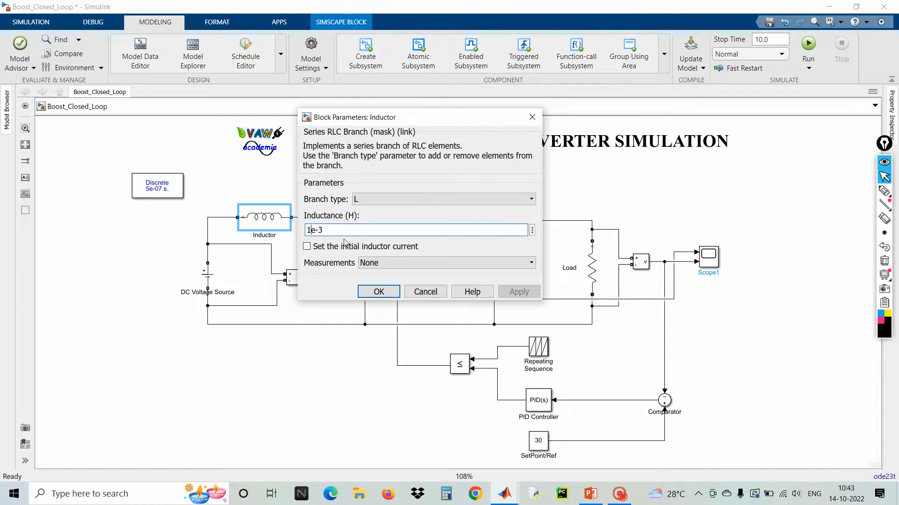
key(Delete)
text(75)
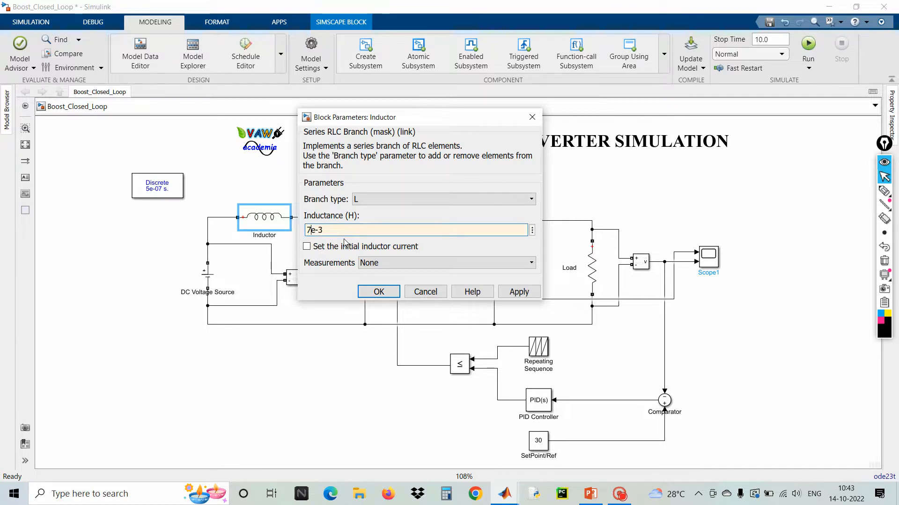
key(End)
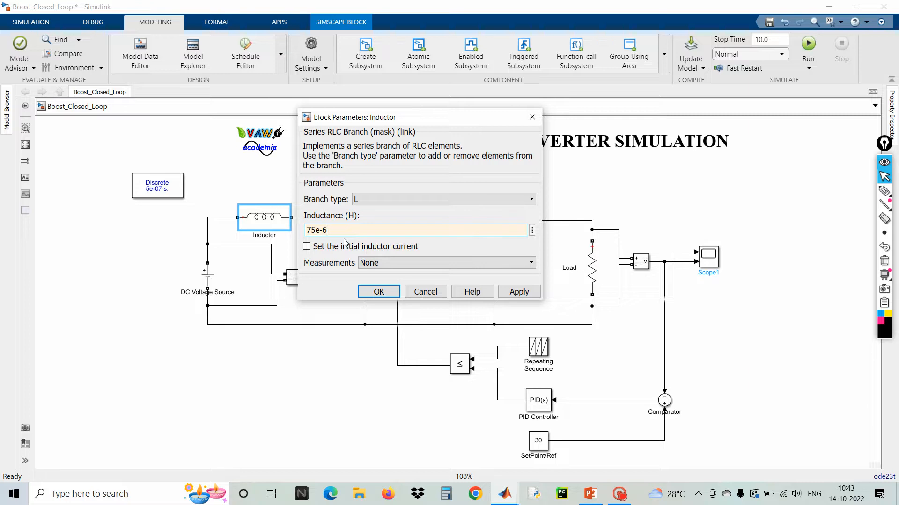
click(516, 294)
key(Return)
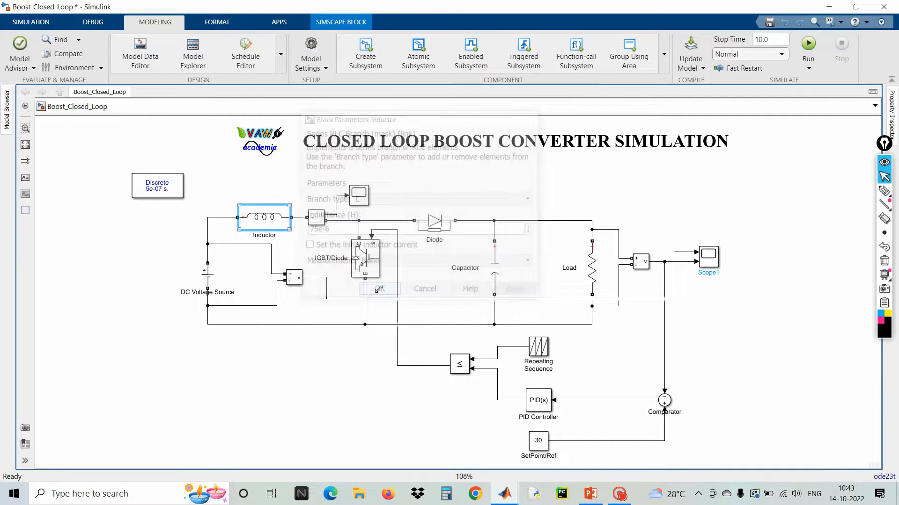
Step: Set the Capacitor block's capacitance to 250e-6 F
click(493, 275)
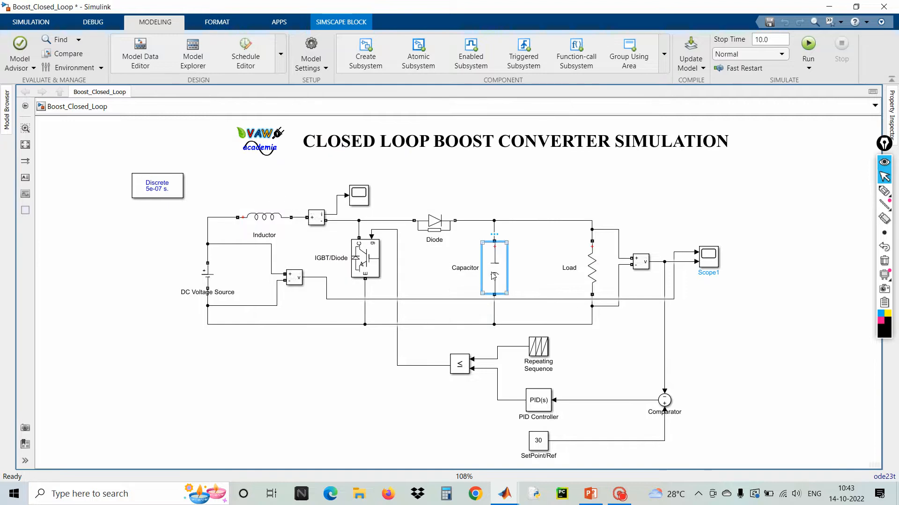
double_click(493, 275)
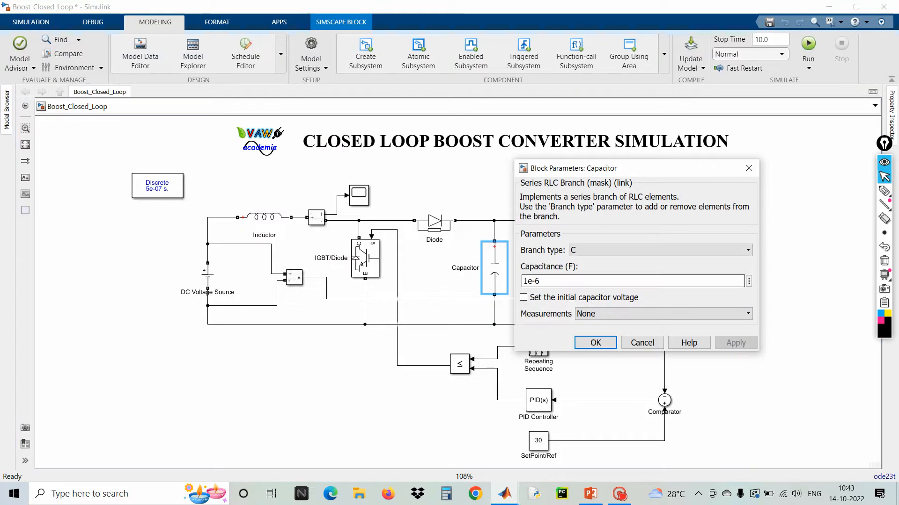
double_click(527, 281)
click(527, 281)
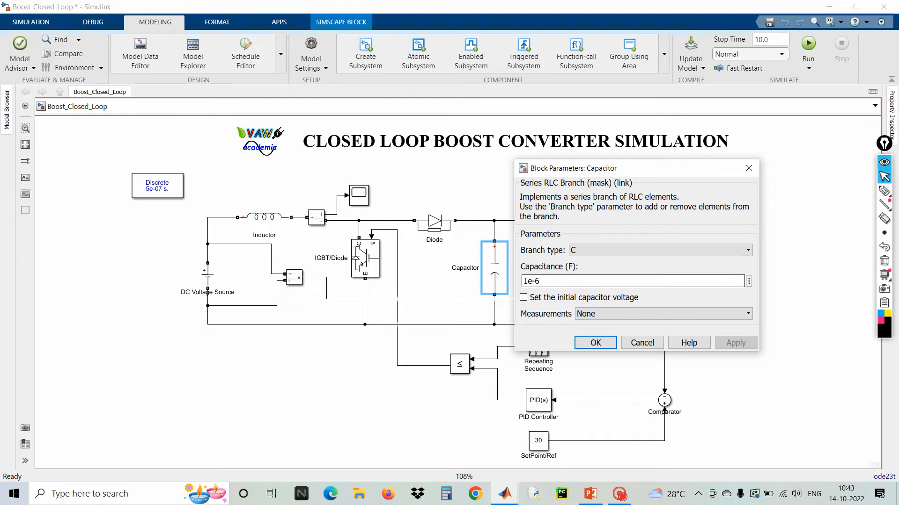
key(BackSpace)
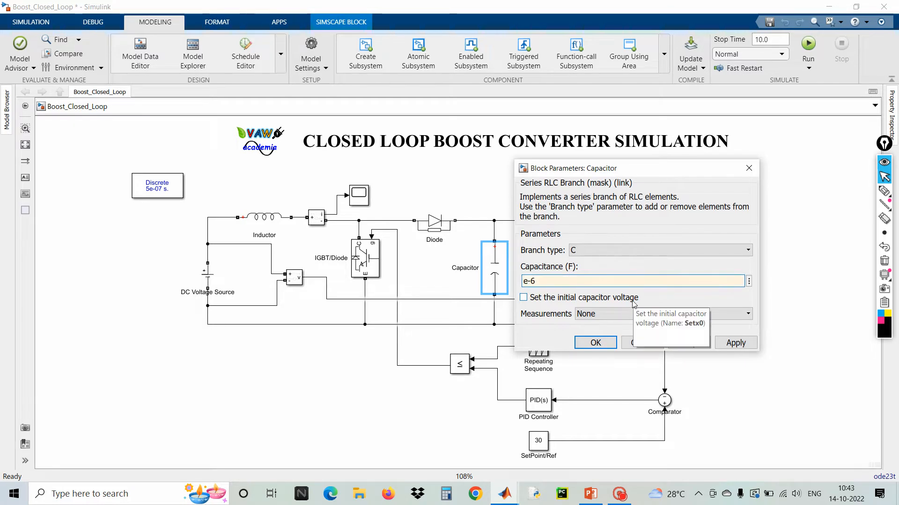
text(250)
click(594, 342)
Step: Recheck the inductance and capacitance entered in the Inductor and Capacitor blocks
double_click(264, 221)
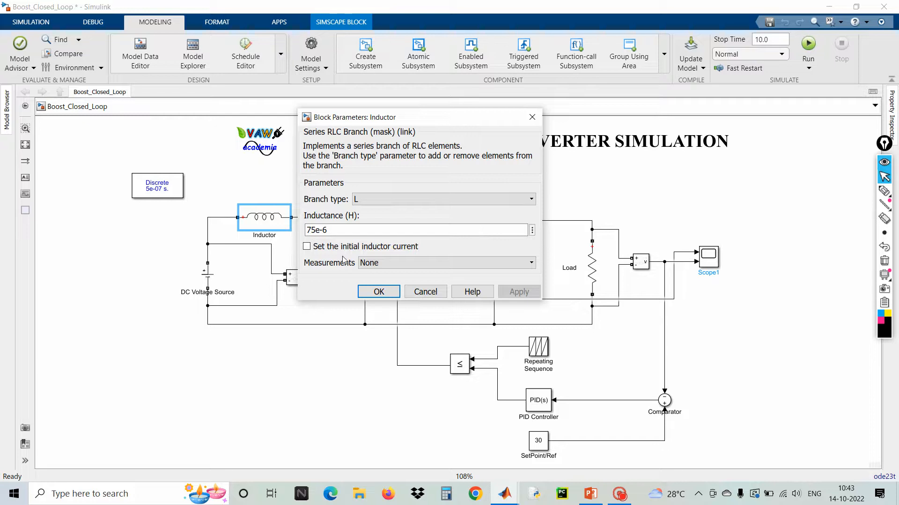
click(372, 292)
click(495, 279)
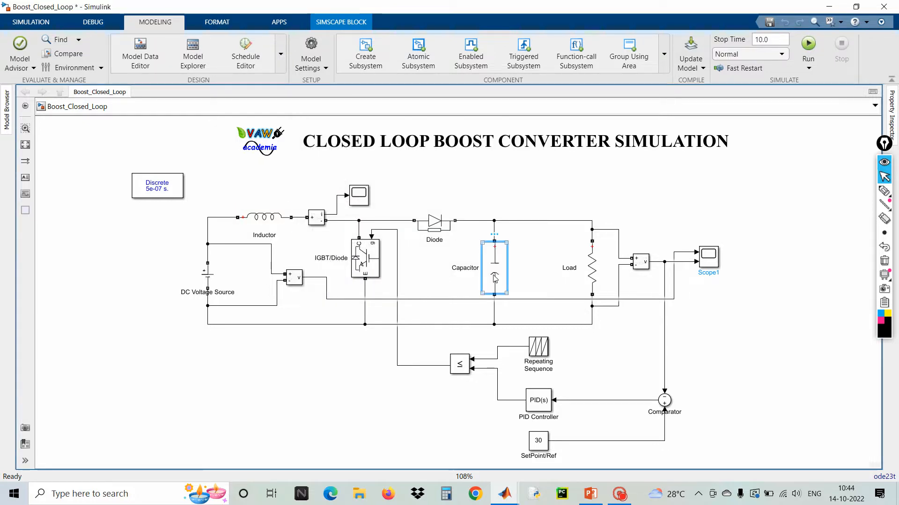
double_click(494, 279)
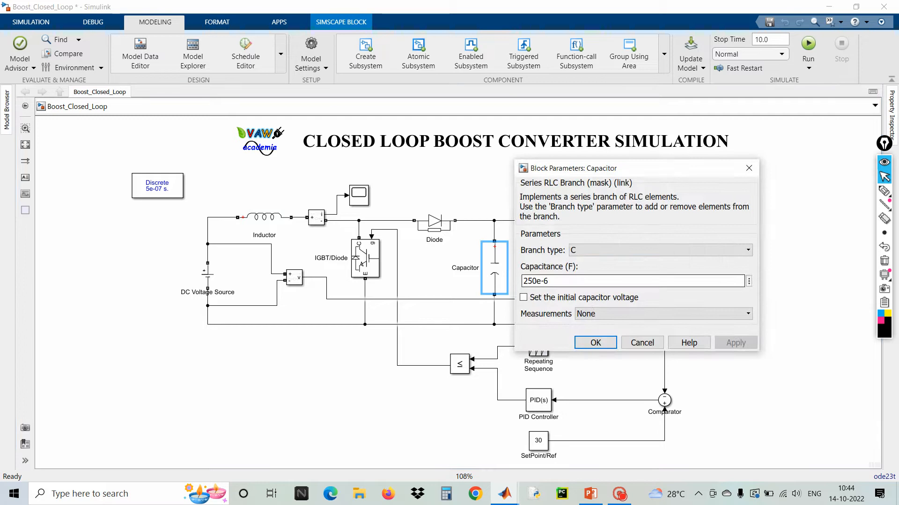
click(595, 344)
Step: Set the Load block's resistance to 50 ohms
click(593, 277)
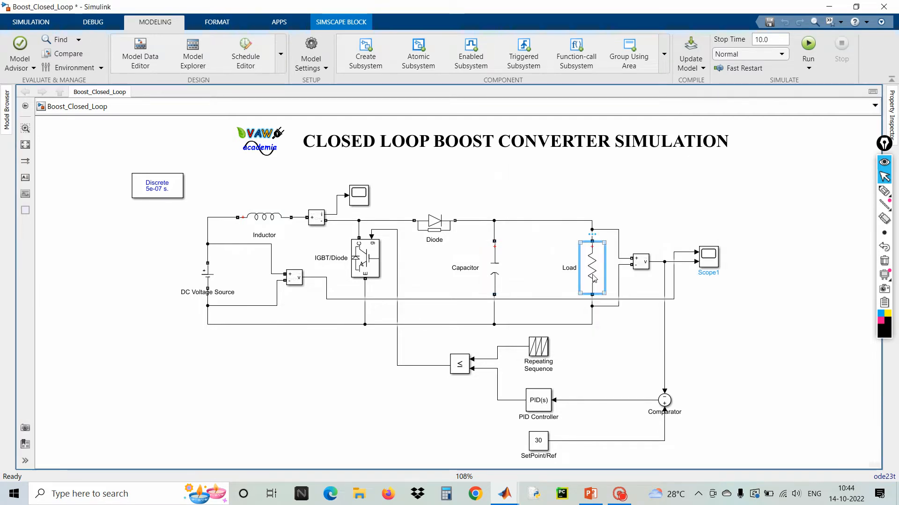
double_click(593, 278)
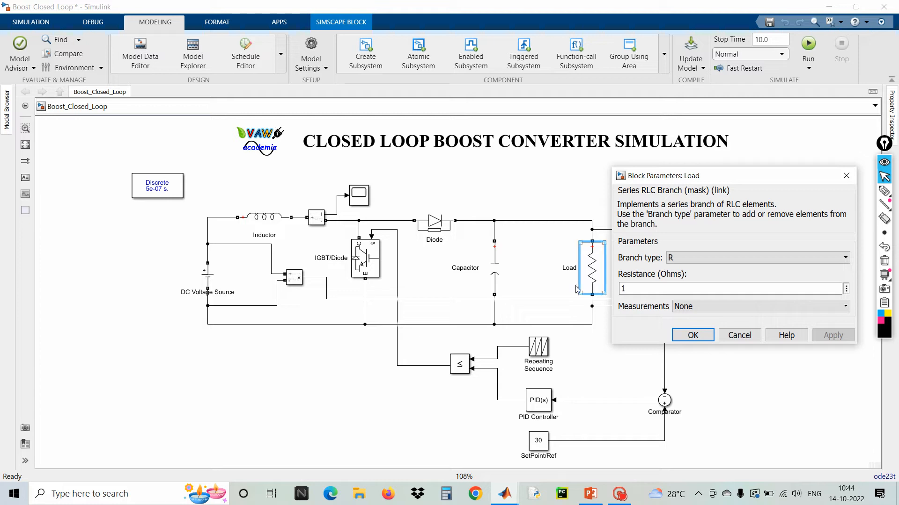
double_click(623, 289)
text(50)
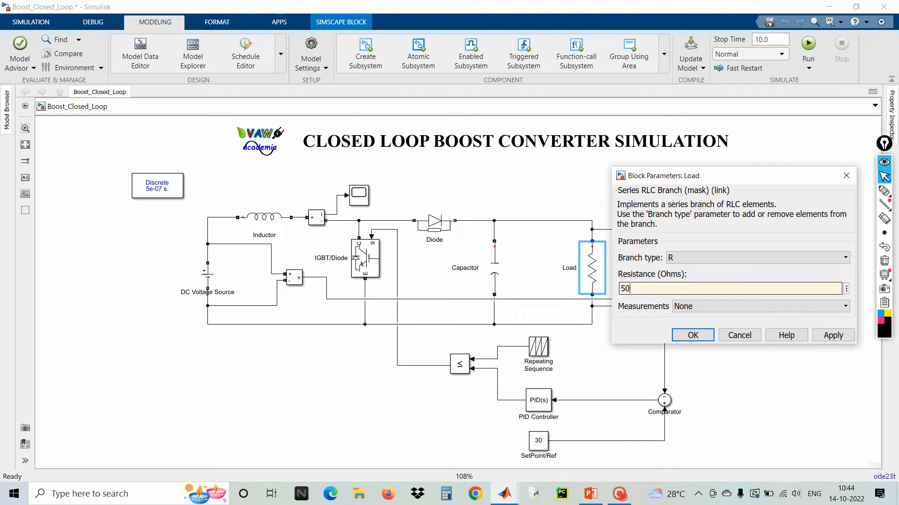
click(680, 334)
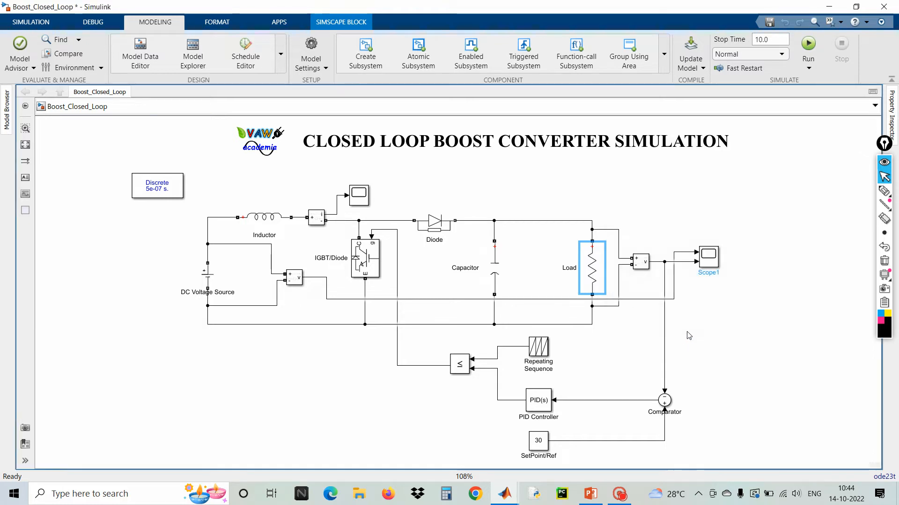
Step: Check the time values and output values of the Repeating Sequence block
double_click(544, 354)
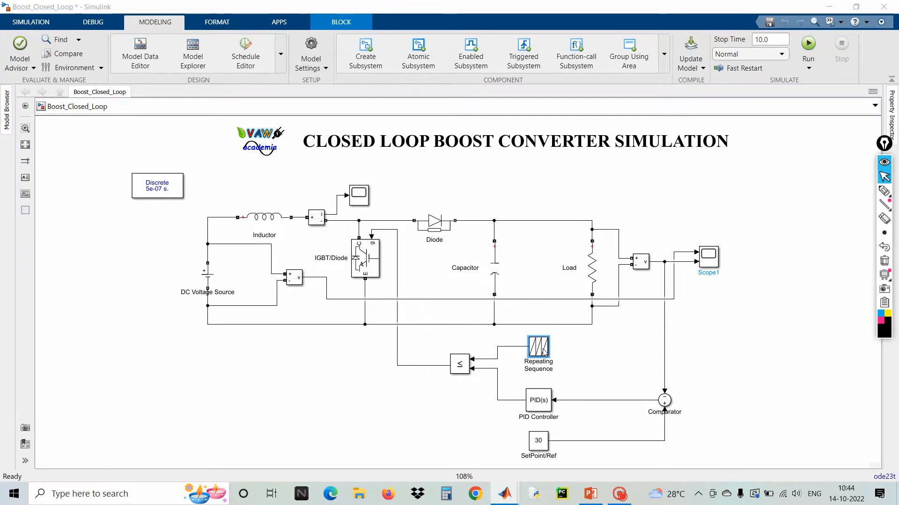
click(605, 342)
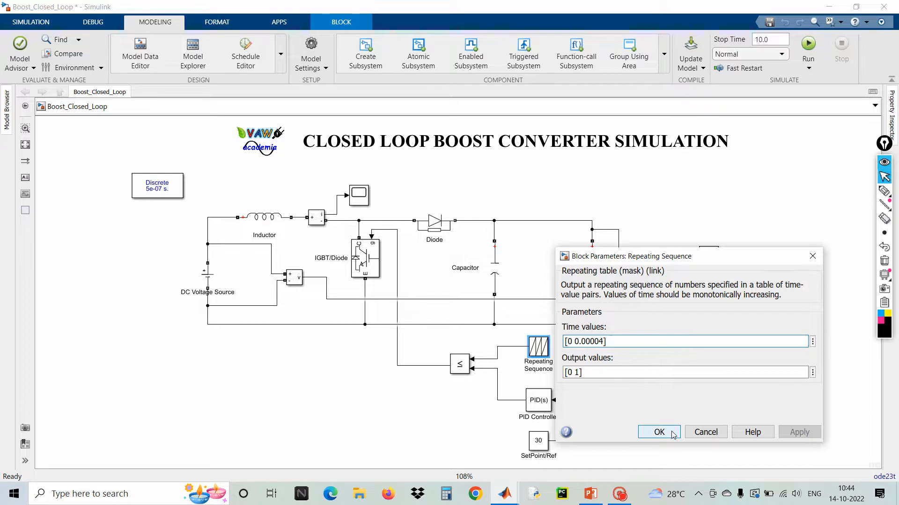
click(672, 435)
Step: Open the PID Controller block's parameters and switch its time domain to discrete-time
click(545, 401)
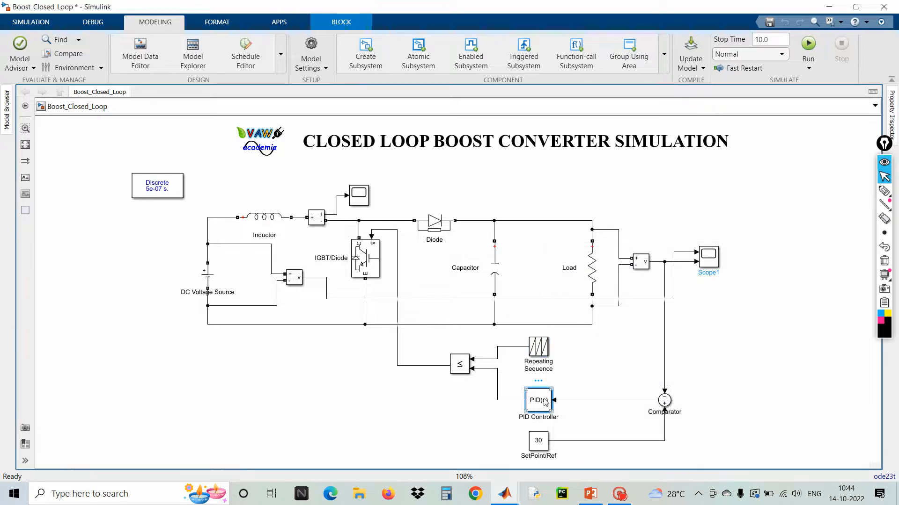
double_click(545, 401)
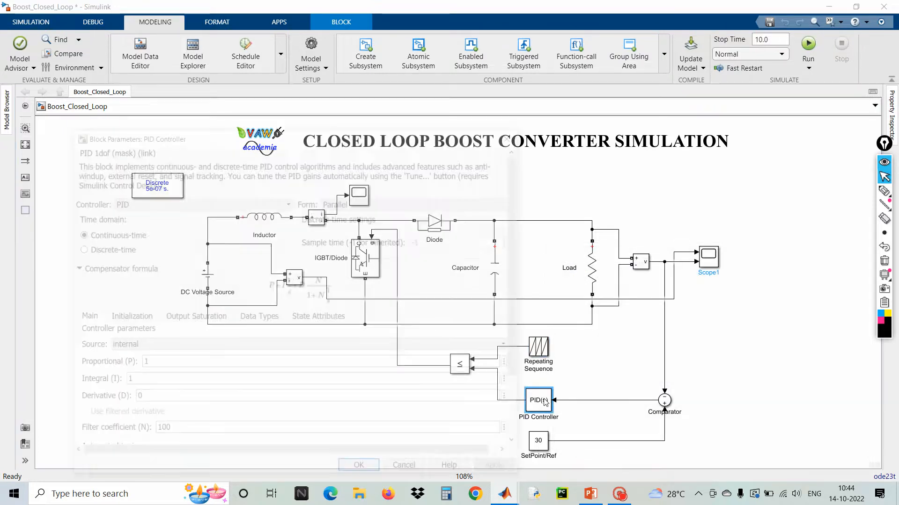
drag(326, 140, 426, 108)
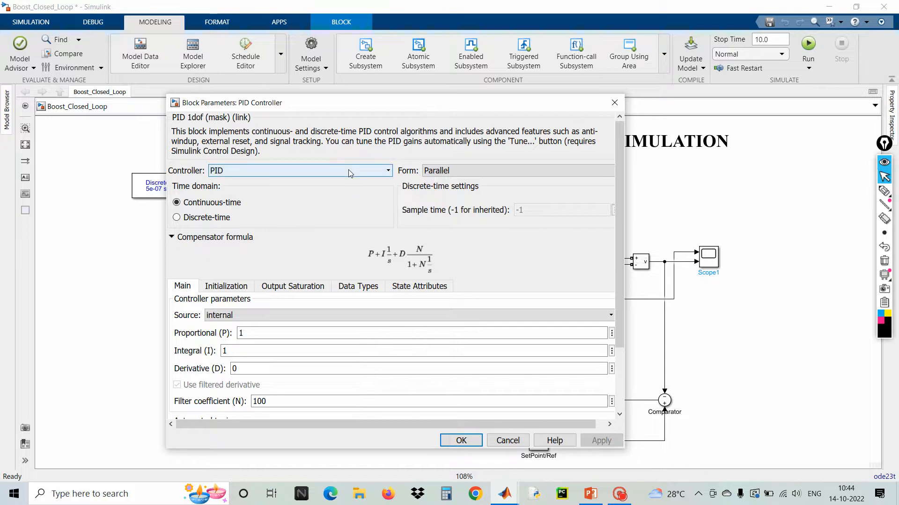
click(176, 218)
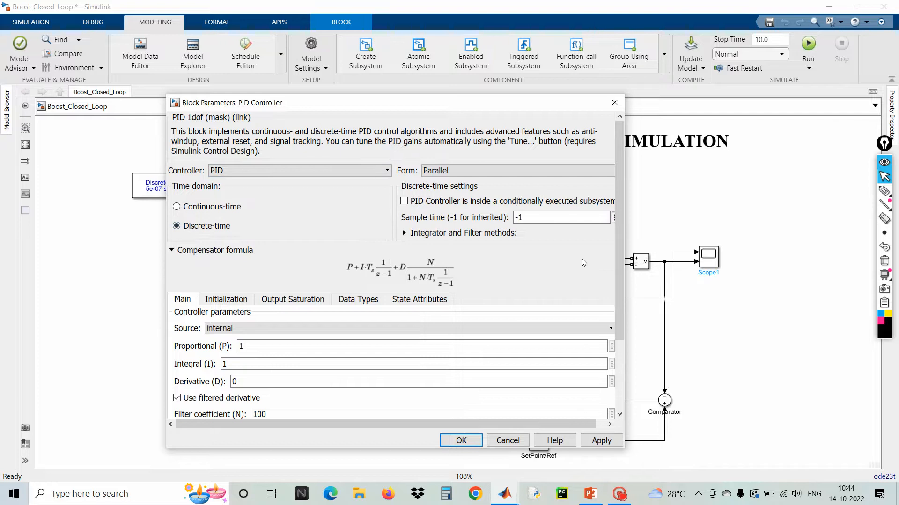
Step: Set the PID Controller's gains to proportional 0.45, integral 43.5 and derivative 0.003425
scroll(375, 224, down, 3)
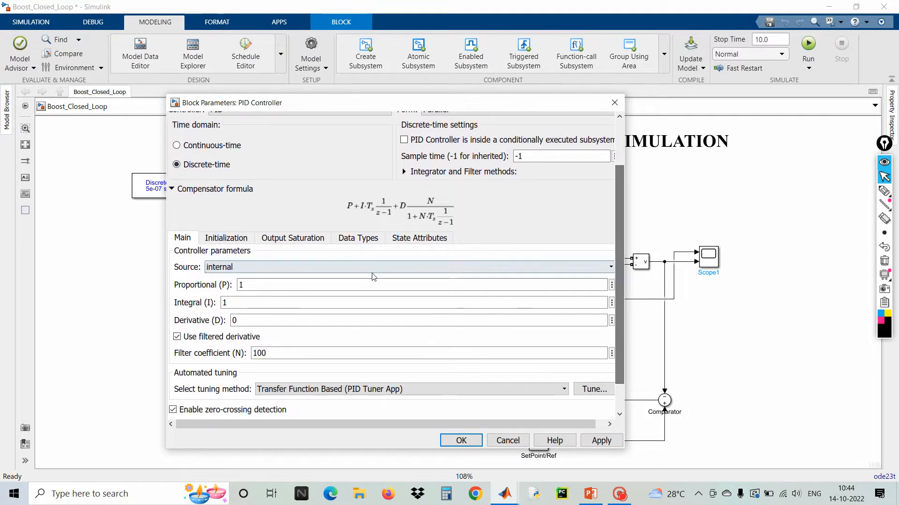
double_click(287, 281)
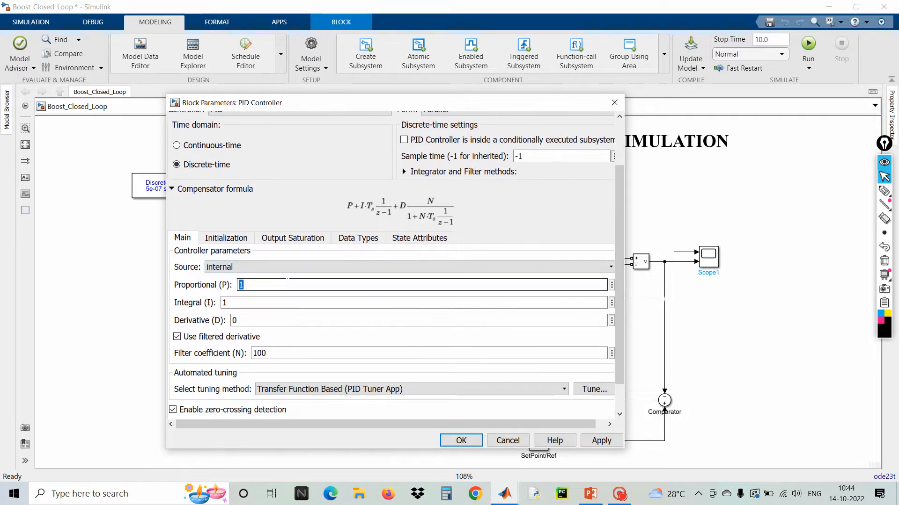
text(0.45)
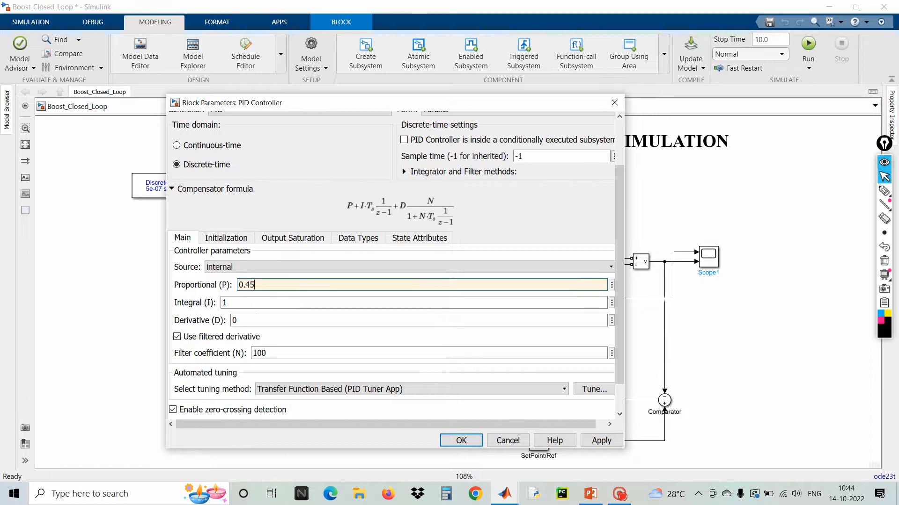
key(Tab)
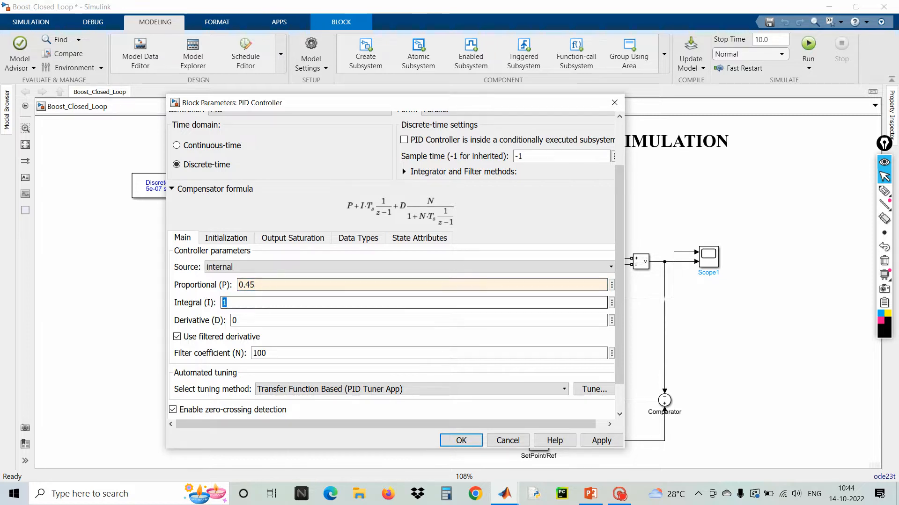
text(43.5)
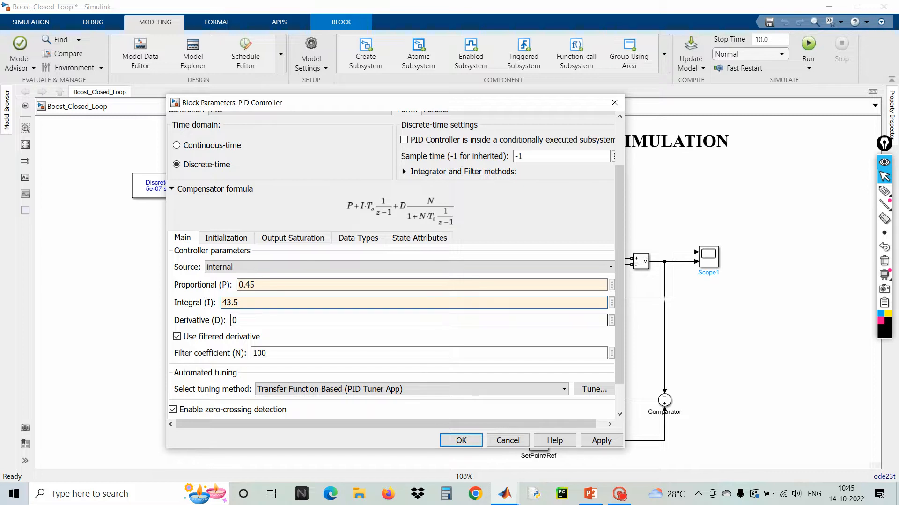
key(Tab)
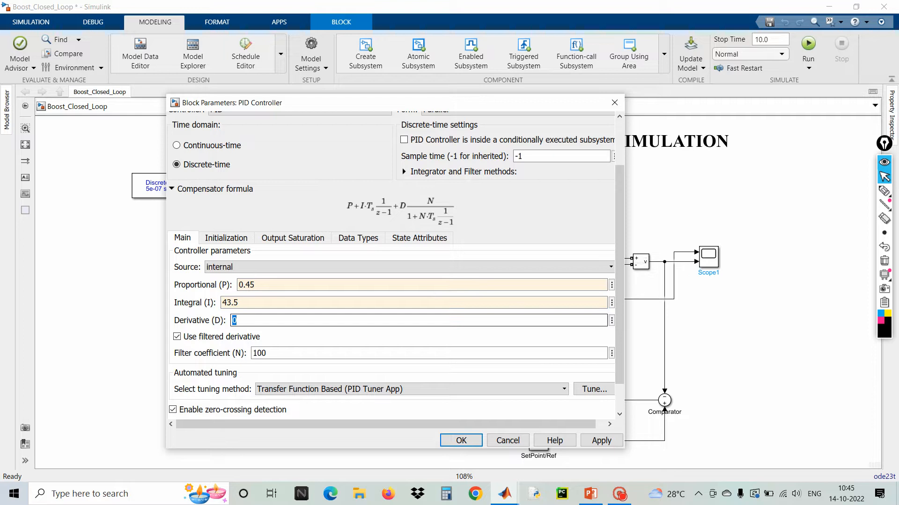
text(0.0)
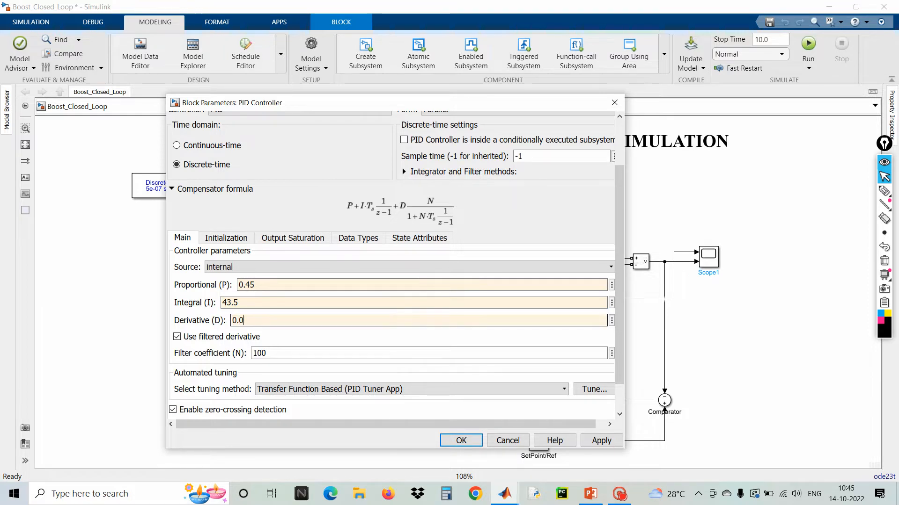
text(03)
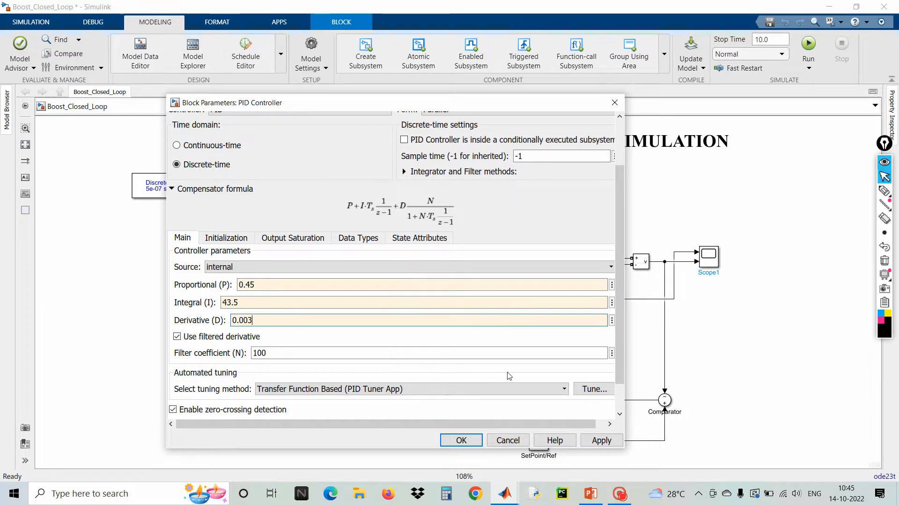
text(452)
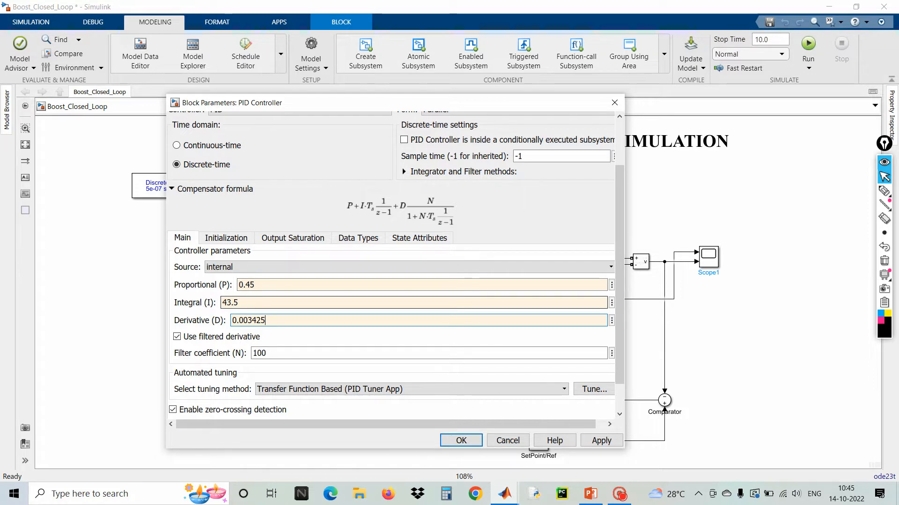
Step: Apply the PID gains, then limit the controller's output with a lower limit of 0.1 and an upper limit of 0.9
click(601, 440)
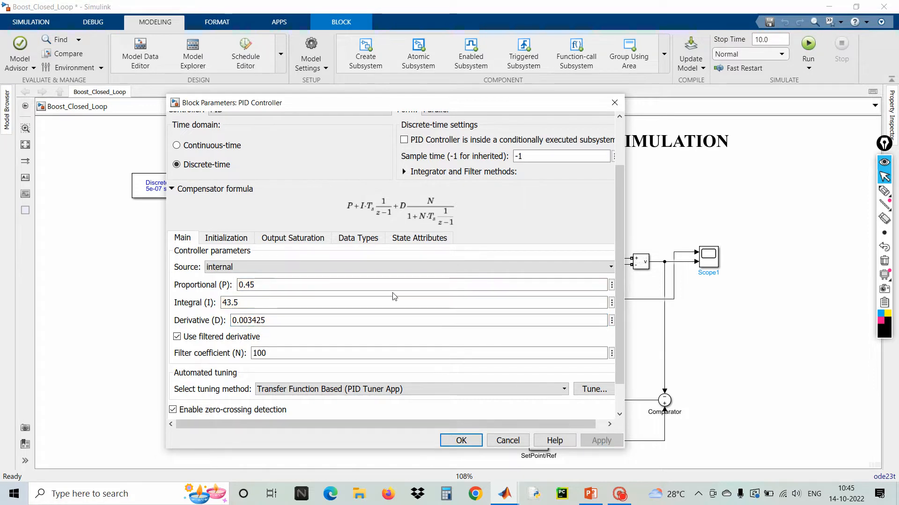
click(297, 240)
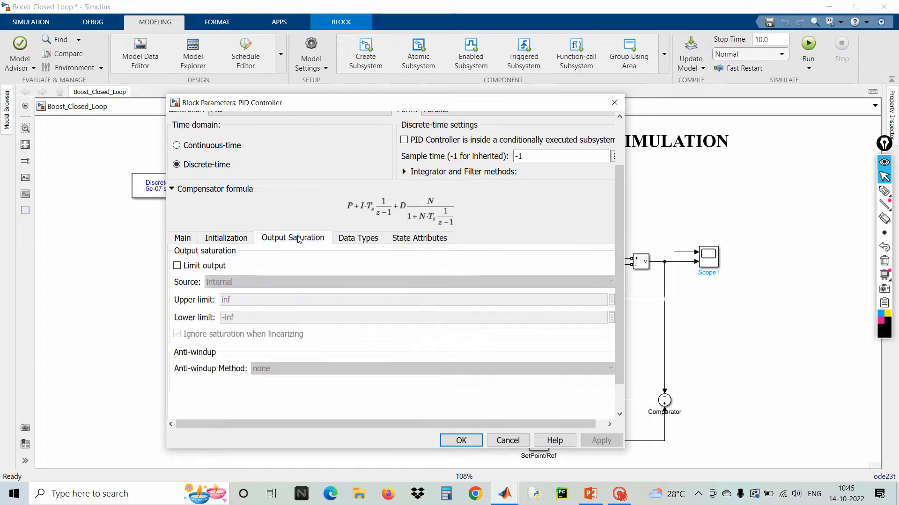
click(178, 266)
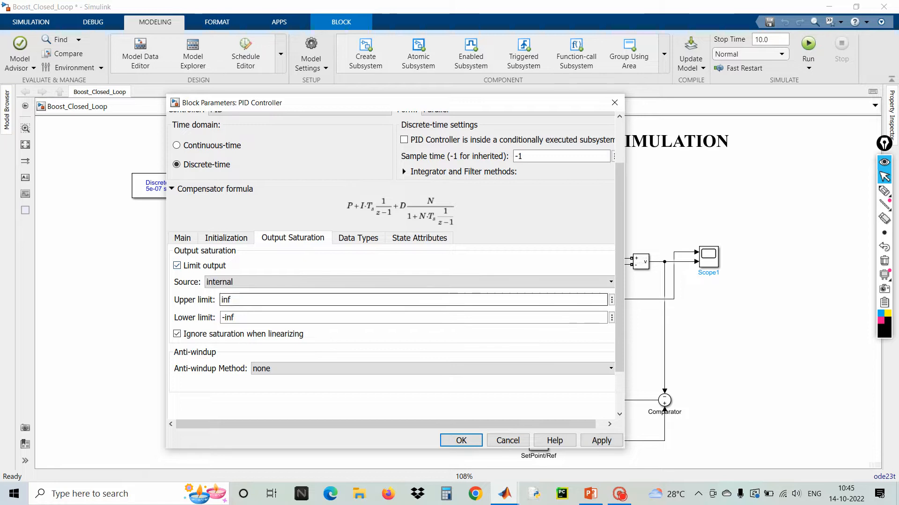
drag(236, 317, 221, 318)
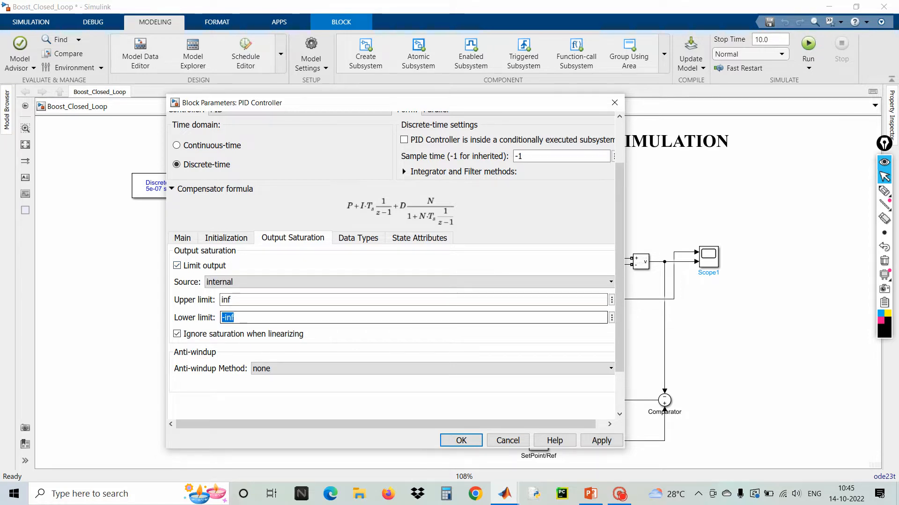
text(0.1)
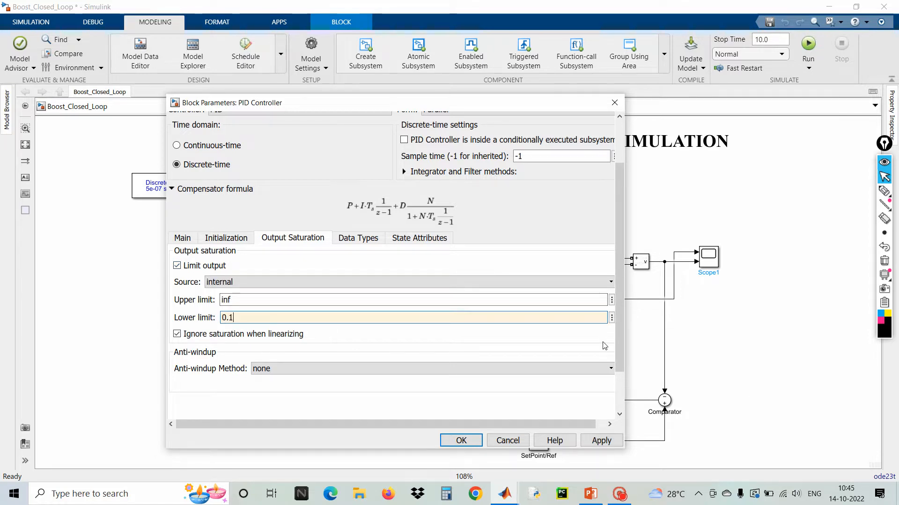
double_click(226, 300)
text(0)
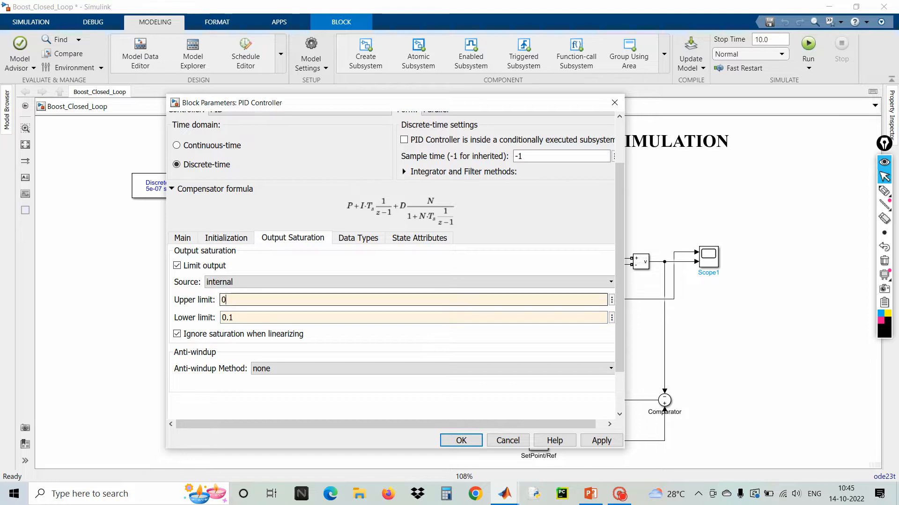
text(.9)
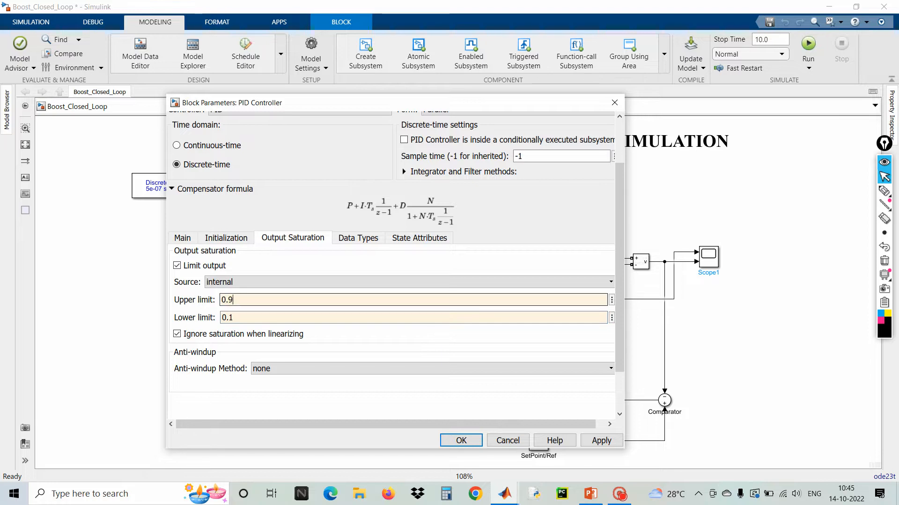
click(599, 440)
click(470, 442)
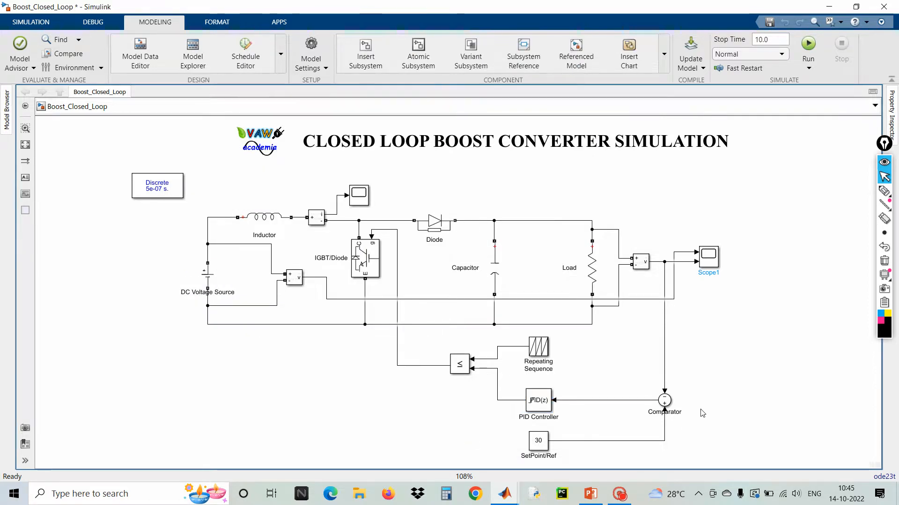
Step: Run the simulation and examine the voltage waveforms in Scope1, with the axes scaled to fit the signals
click(34, 20)
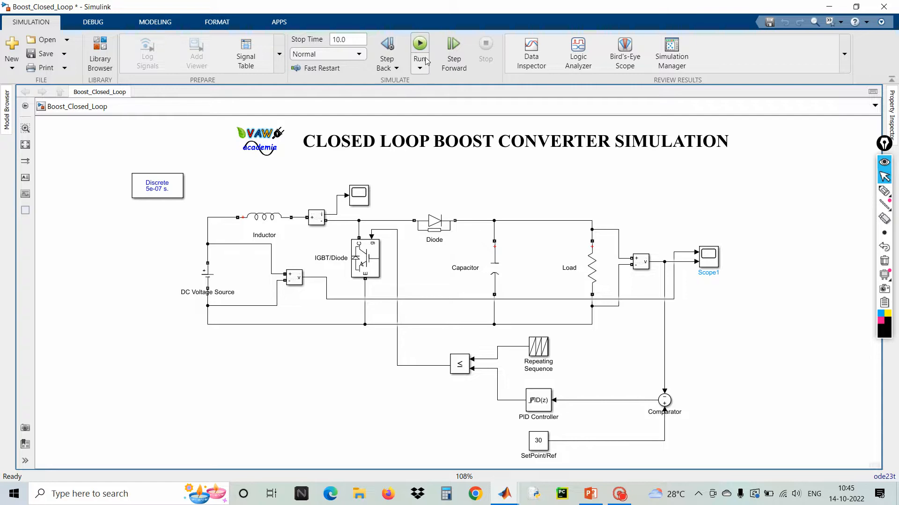
click(421, 44)
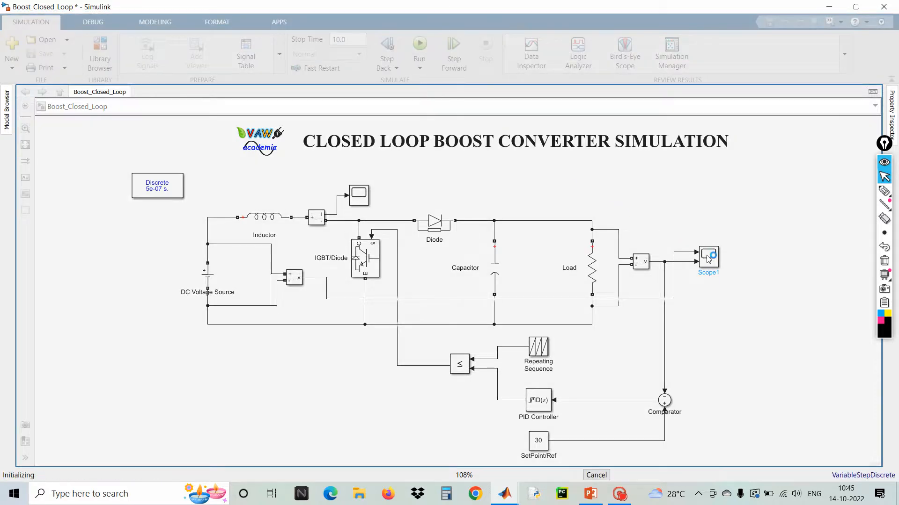
double_click(707, 259)
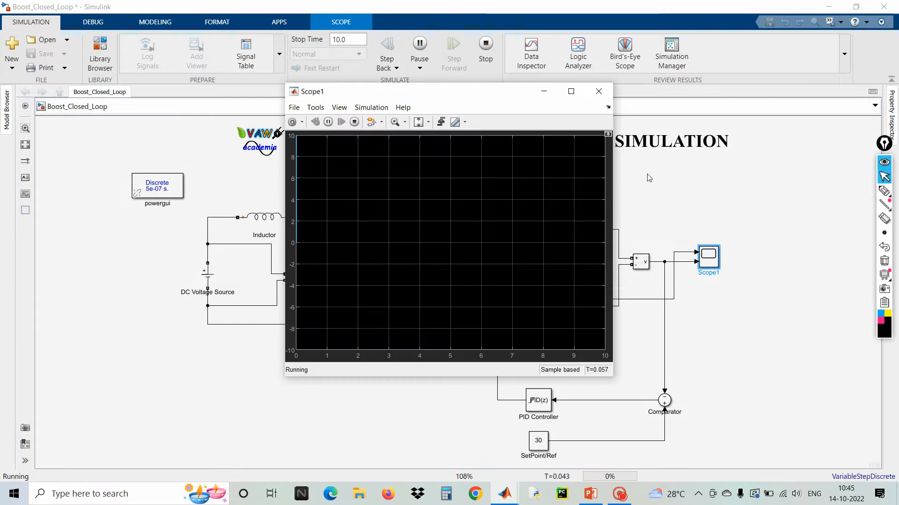
click(571, 91)
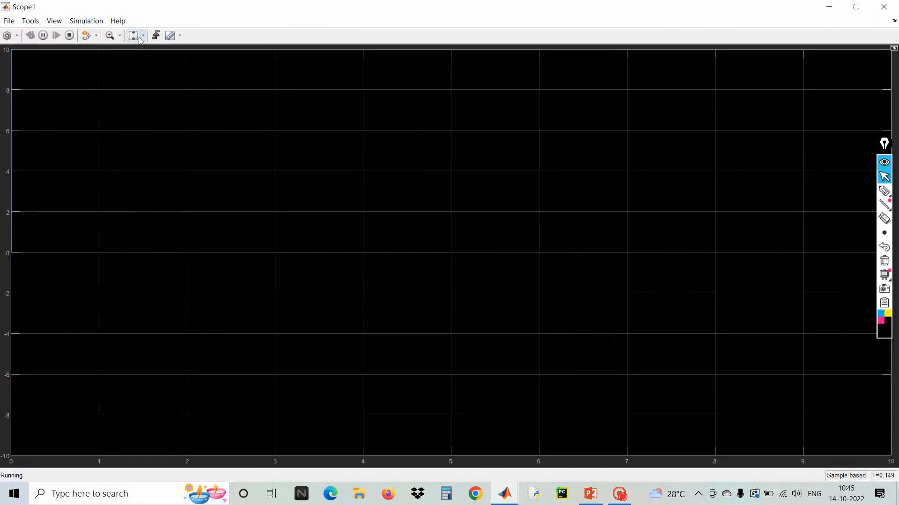
click(140, 39)
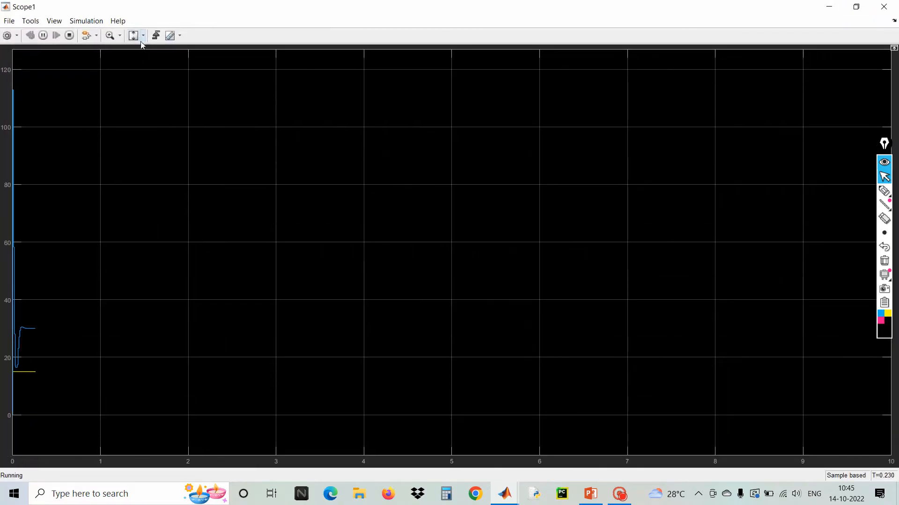
click(144, 36)
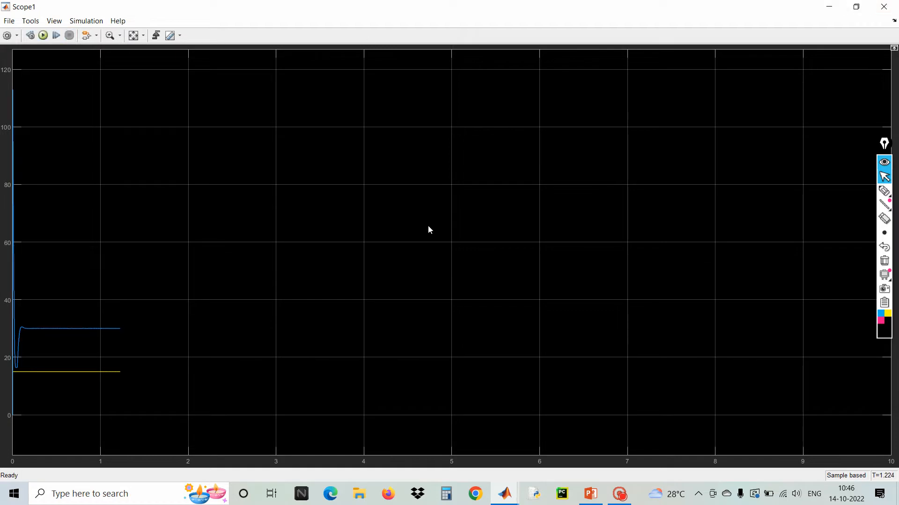
click(884, 6)
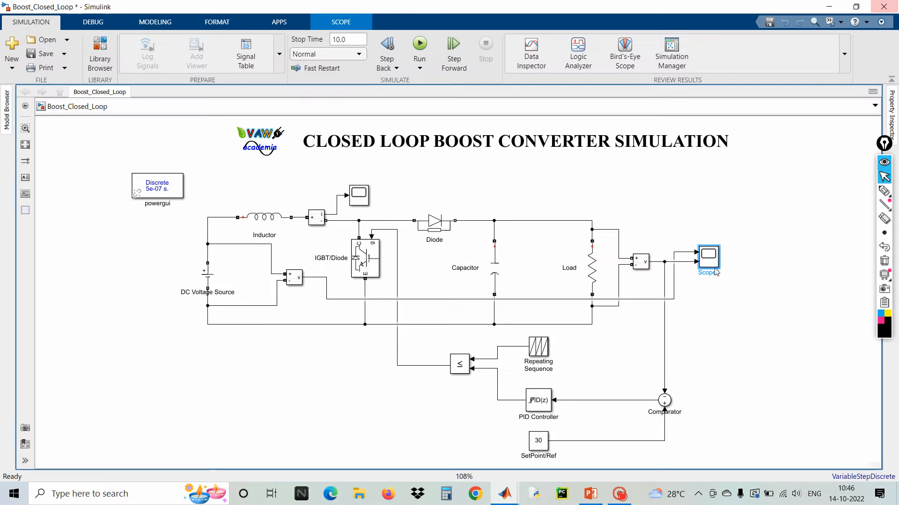
Step: Set the simulation stop time to 5
click(345, 40)
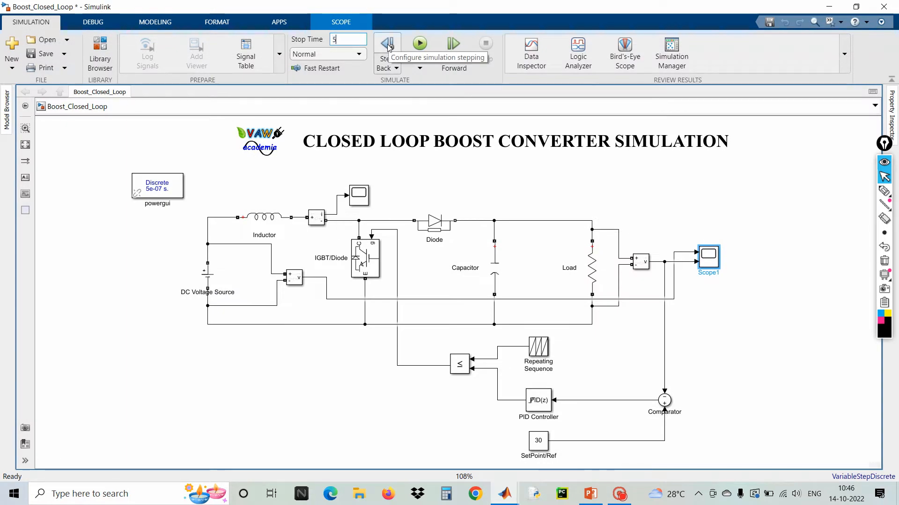
text(5)
click(655, 208)
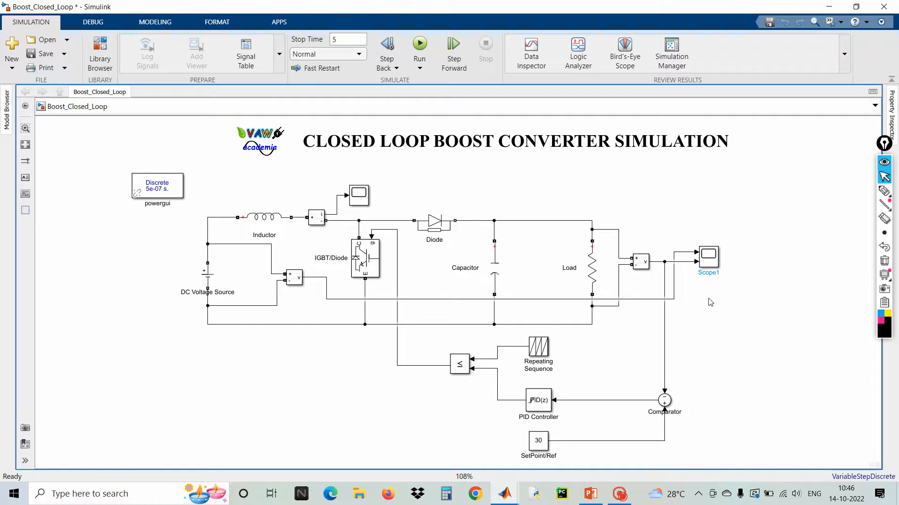
Step: Style Scope1 with a white figure colour, a white axes background and black axes lines
click(710, 265)
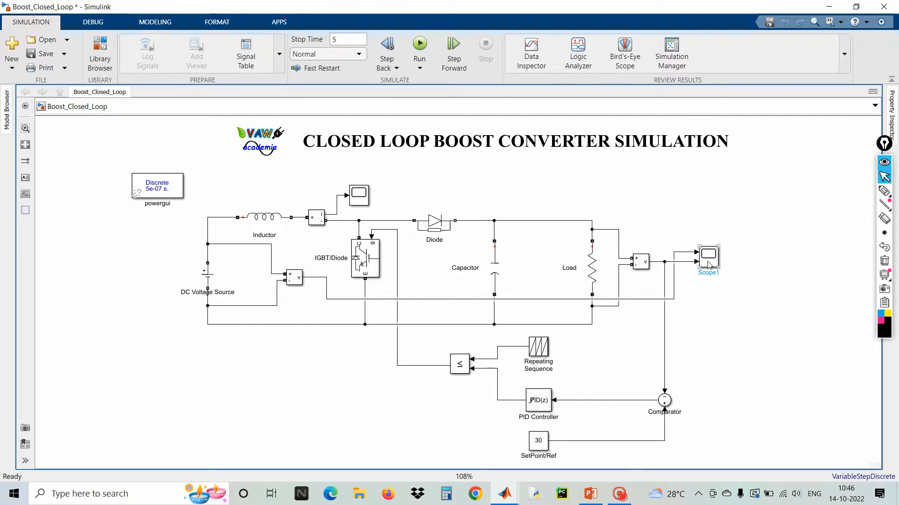
double_click(709, 265)
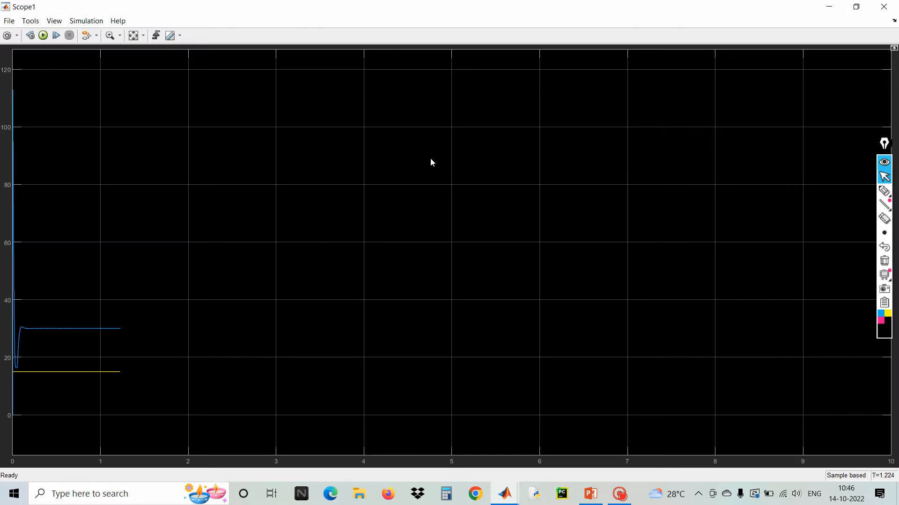
click(54, 21)
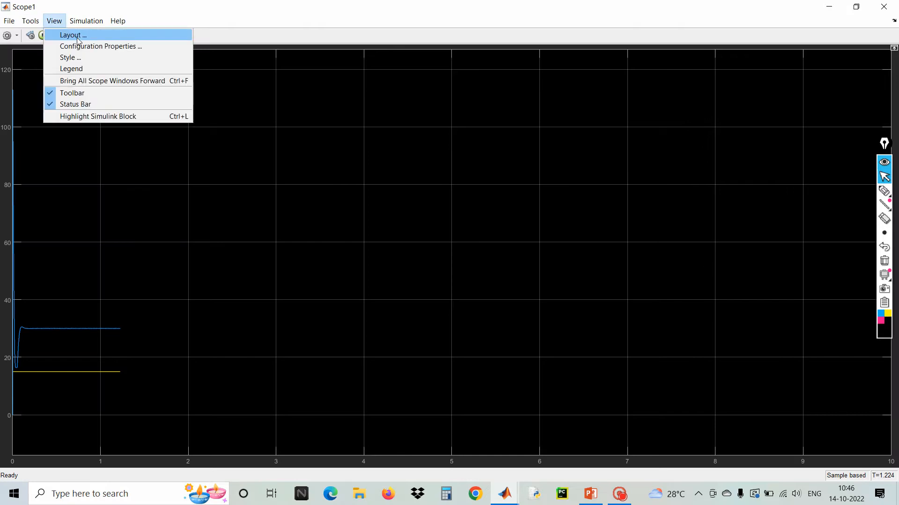
click(79, 57)
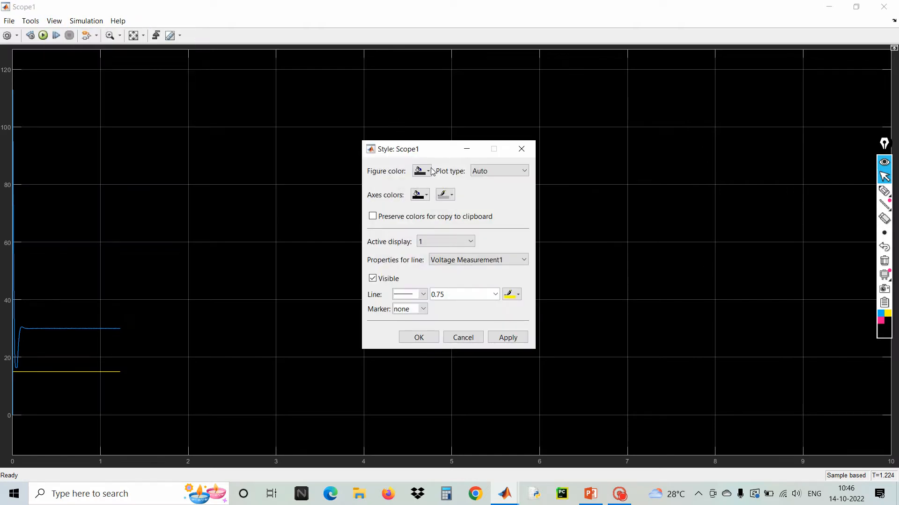
click(431, 171)
click(431, 183)
click(427, 197)
click(429, 212)
click(451, 198)
click(441, 209)
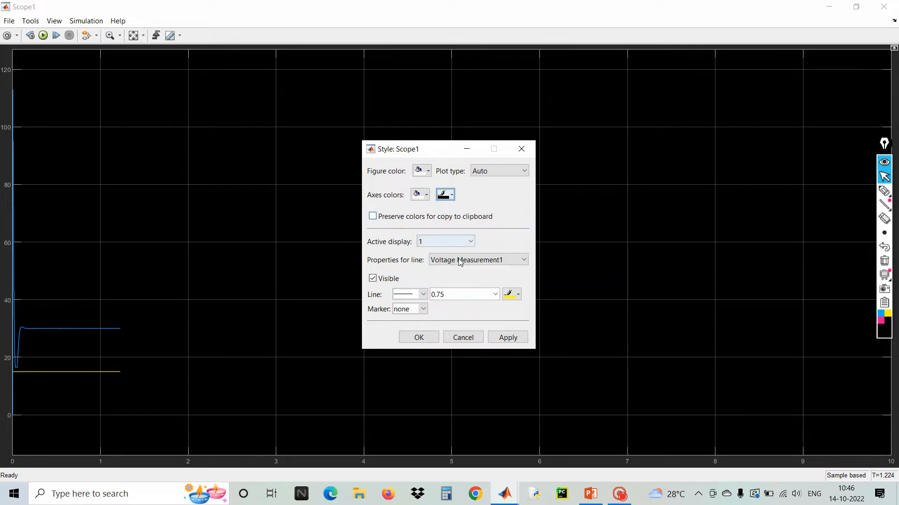
Step: Set the Voltage Measurement1 line in Scope1 to width 2.0 and colour it black
click(522, 261)
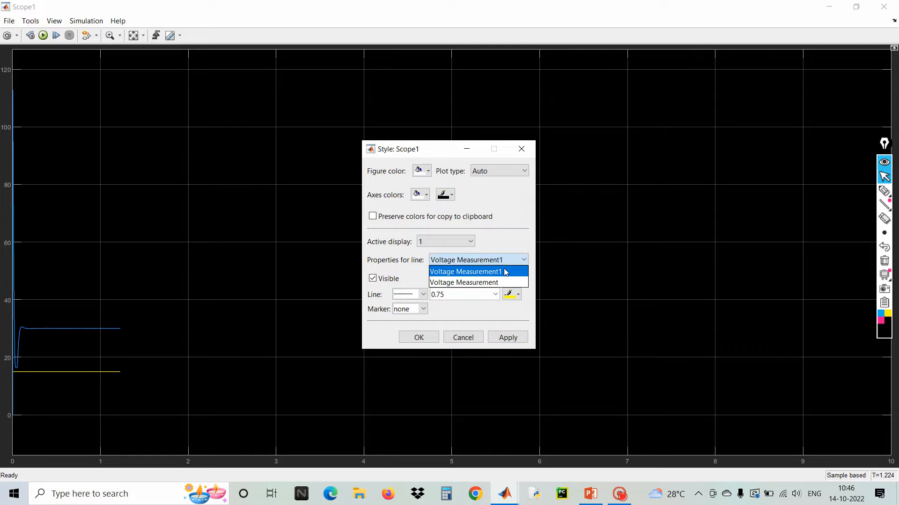
click(506, 270)
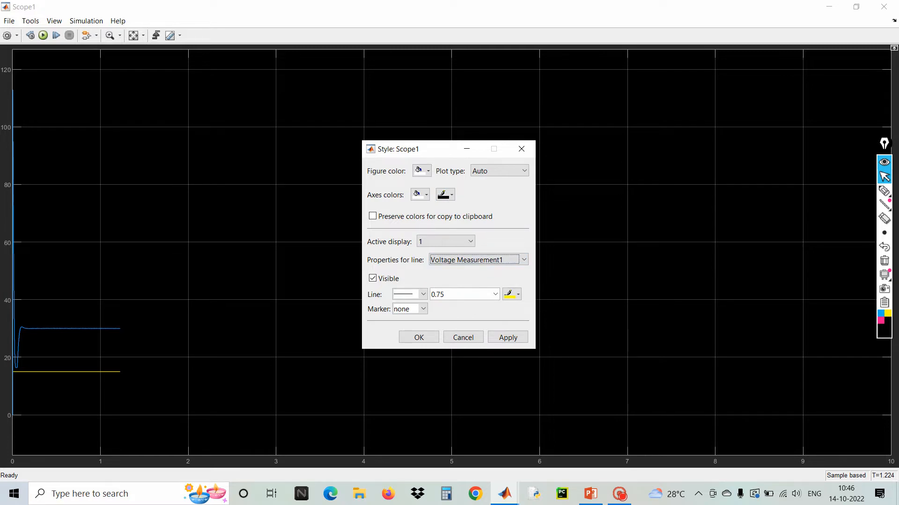
click(494, 295)
click(440, 328)
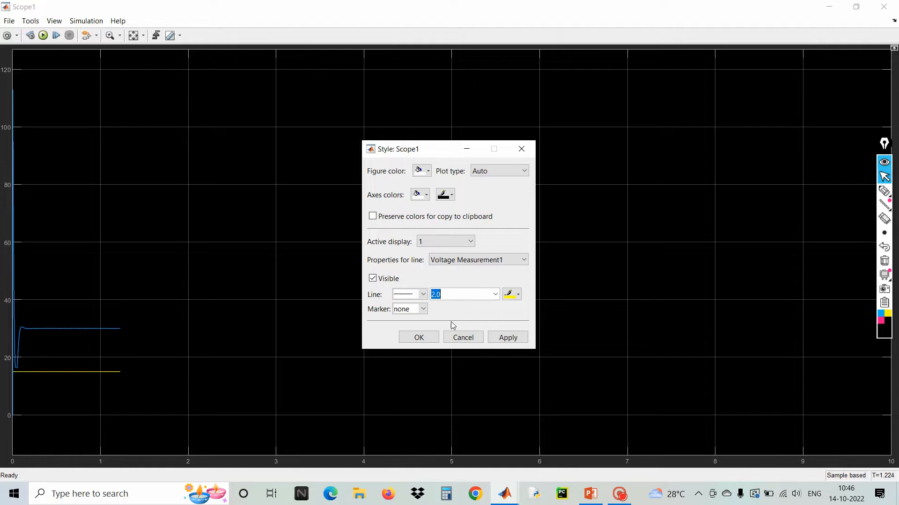
click(516, 295)
click(510, 309)
Step: Set the Voltage Measurement line to width 2 and colour it blue, and apply the style to Scope1
click(496, 263)
click(483, 283)
text(2)
click(517, 295)
click(535, 322)
click(508, 337)
click(435, 339)
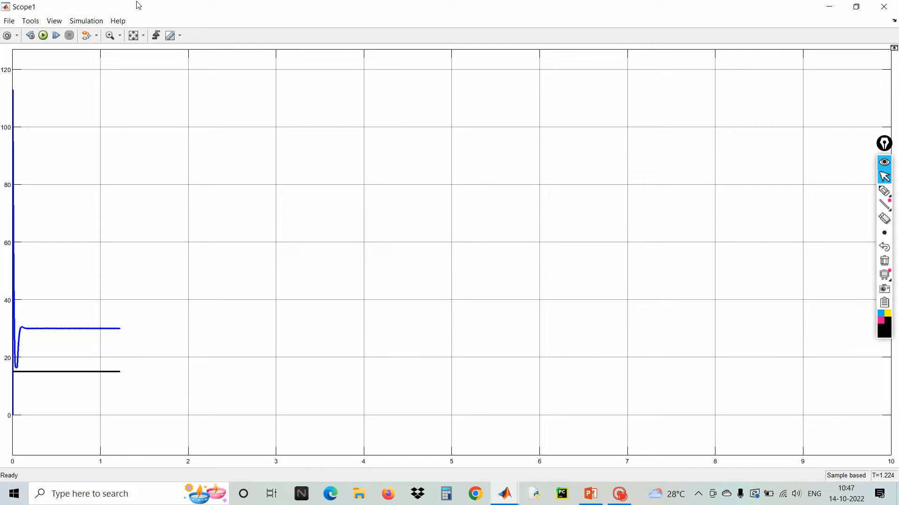
Step: Show the legend in Scope1 and rename the Voltage Measurement1 entry as Input Voltage
click(55, 21)
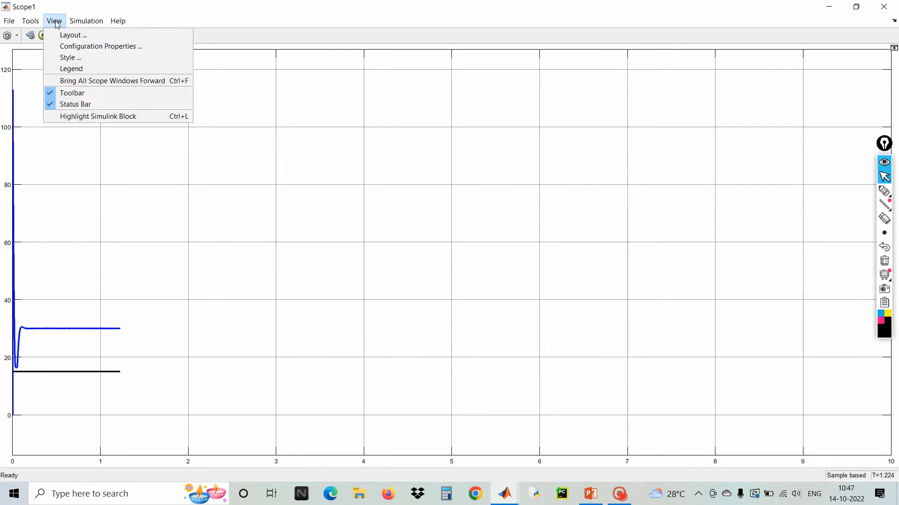
click(71, 69)
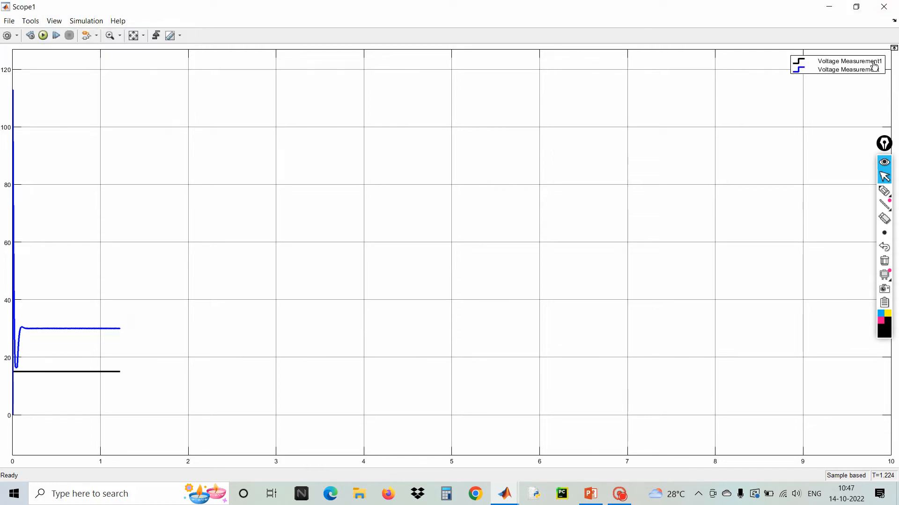
click(870, 63)
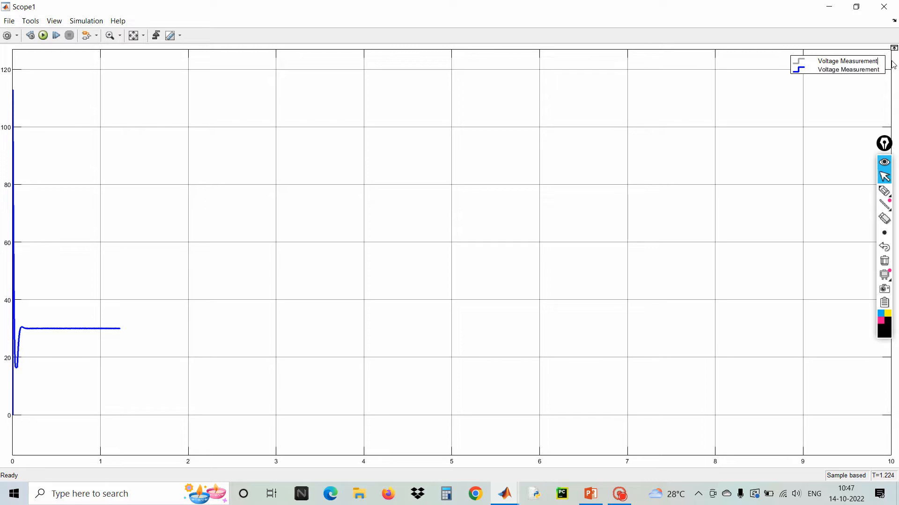
key(BackSpace)
key(BackSpace)
key(BackSpace)
key(BackSpace)
key(BackSpace)
key(BackSpace)
key(BackSpace)
key(BackSpace)
key(BackSpace)
key(BackSpace)
key(BackSpace)
Step: Rename the Voltage Measurement legend entry as Output Voltage and turn both signal lines visible again
double_click(869, 70)
key(BackSpace)
key(BackSpace)
key(BackSpace)
key(BackSpace)
key(BackSpace)
key(BackSpace)
key(BackSpace)
key(BackSpace)
key(BackSpace)
key(BackSpace)
key(BackSpace)
key(BackSpace)
key(BackSpace)
key(BackSpace)
key(BackSpace)
key(BackSpace)
key(BackSpace)
key(BackSpace)
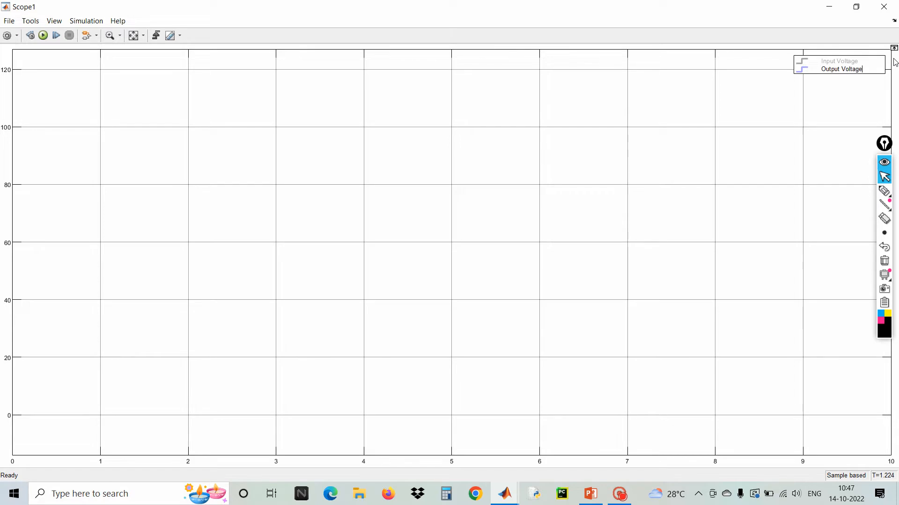
click(835, 103)
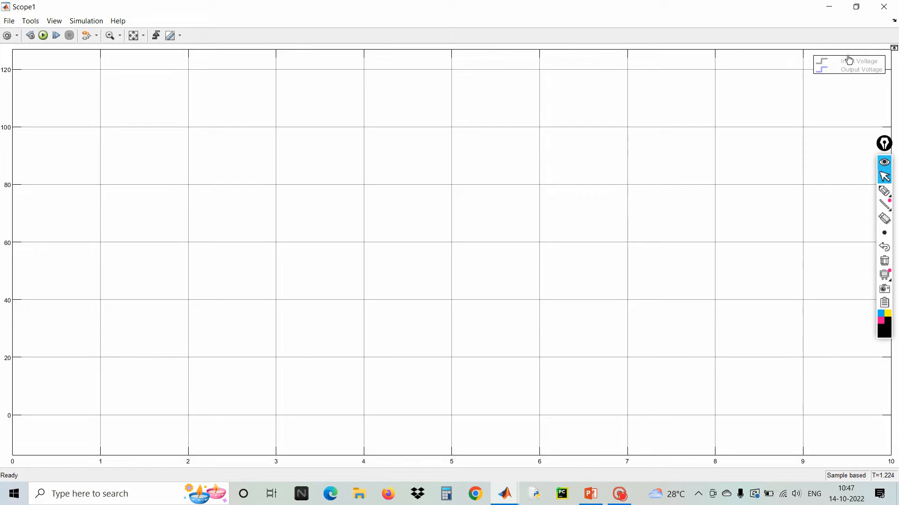
click(853, 71)
click(857, 61)
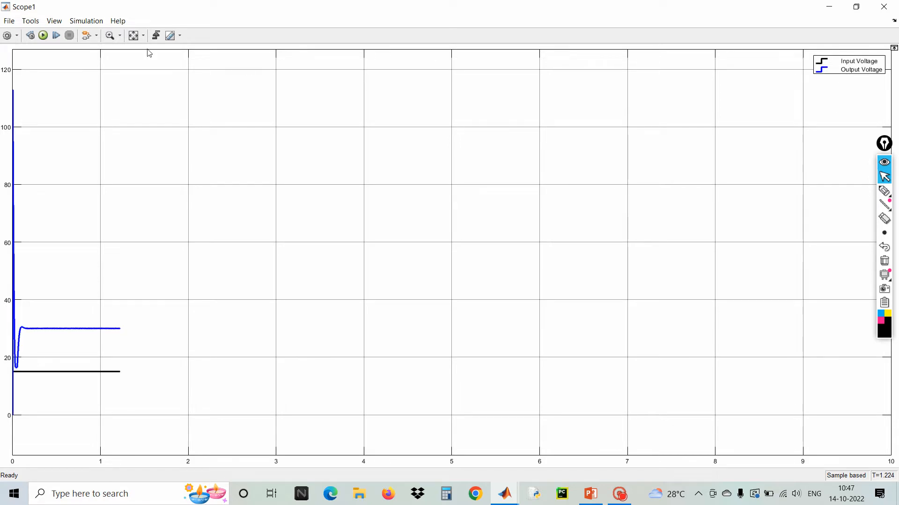
Step: Close Scope1 and run the simulation again with the new stop time
click(880, 6)
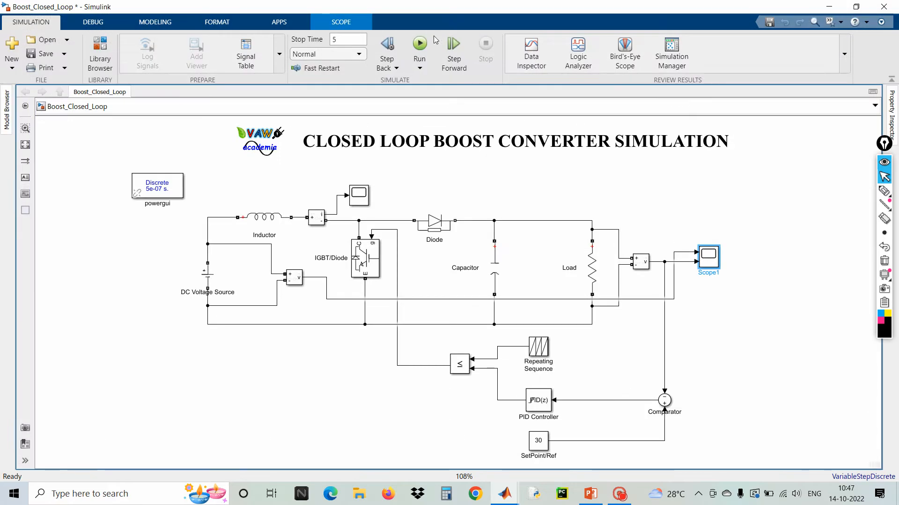
click(419, 45)
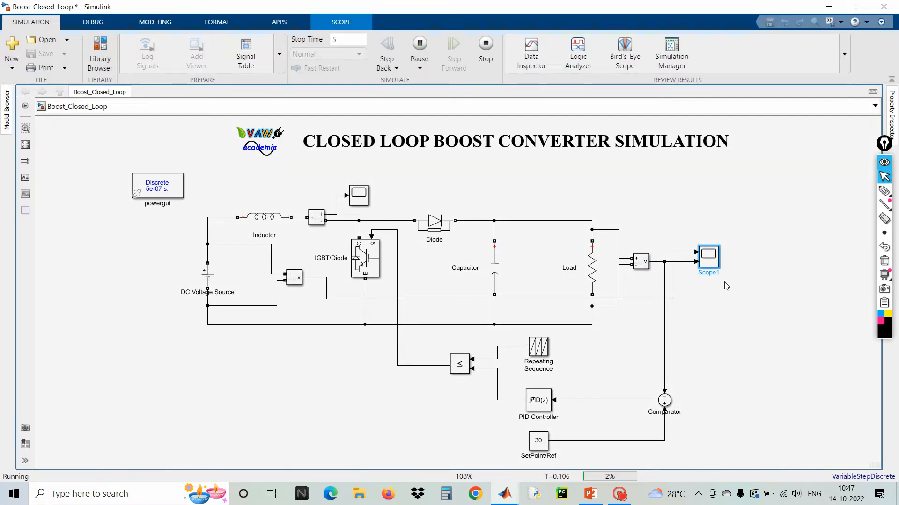
click(736, 281)
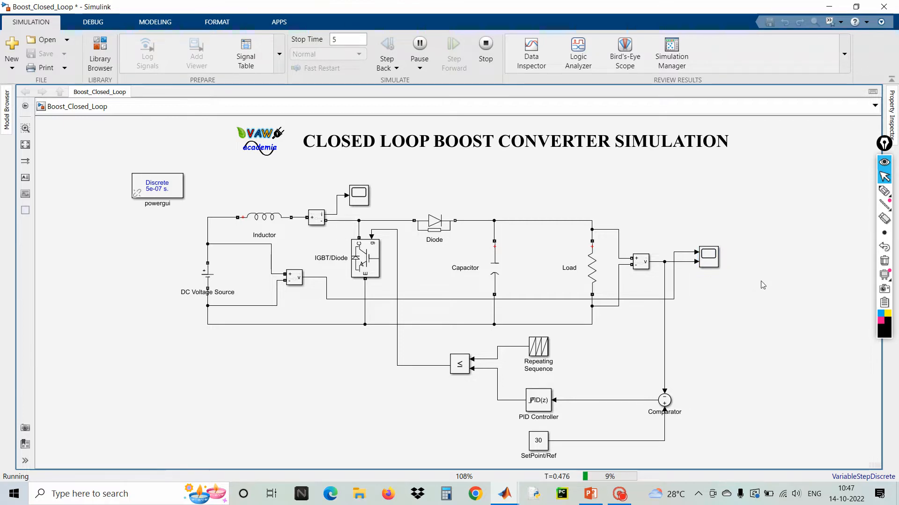
Step: Open Scope1 during the simulation run to examine the input and output voltage traces
key(Left)
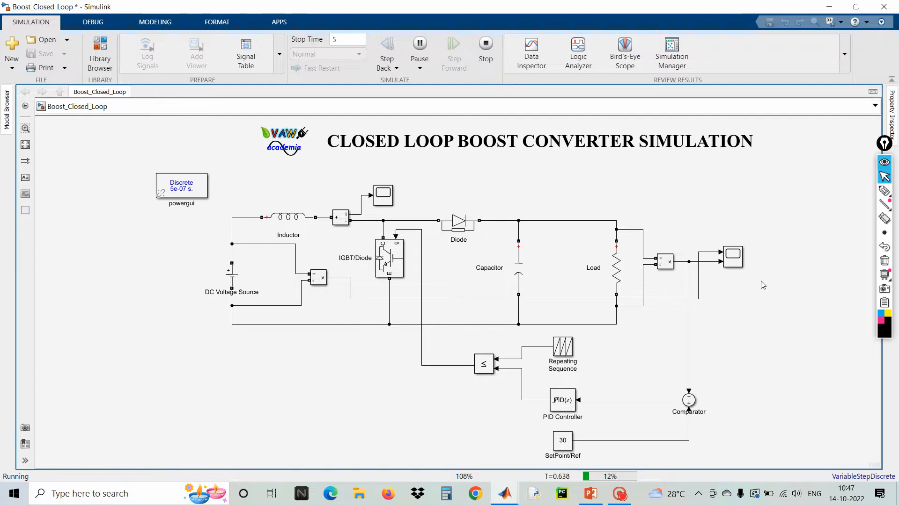
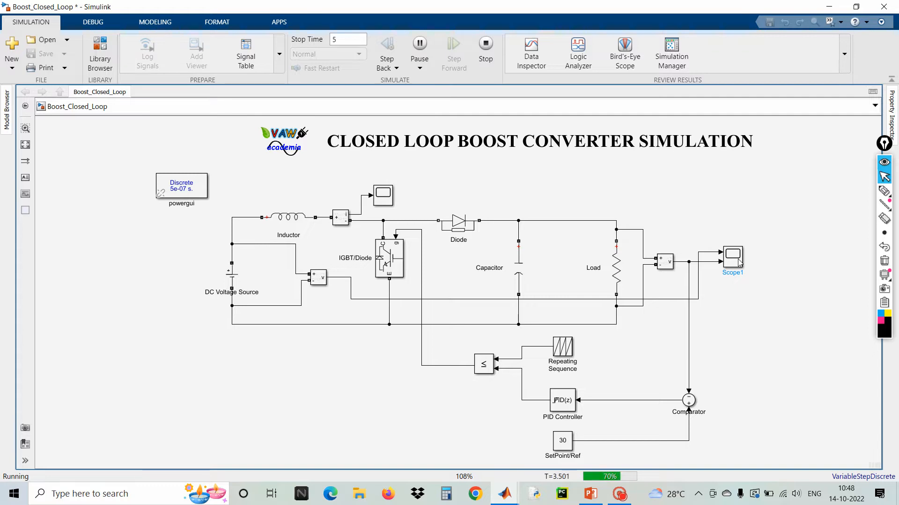
click(738, 259)
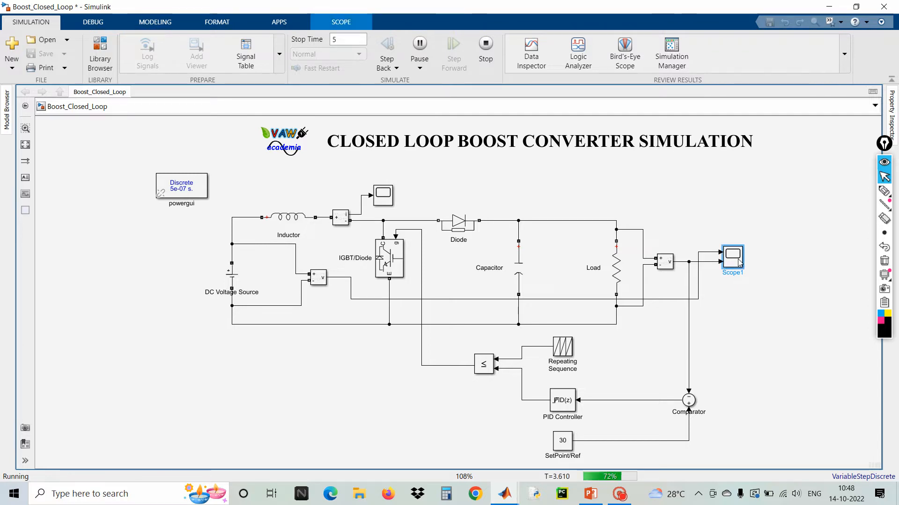
double_click(739, 261)
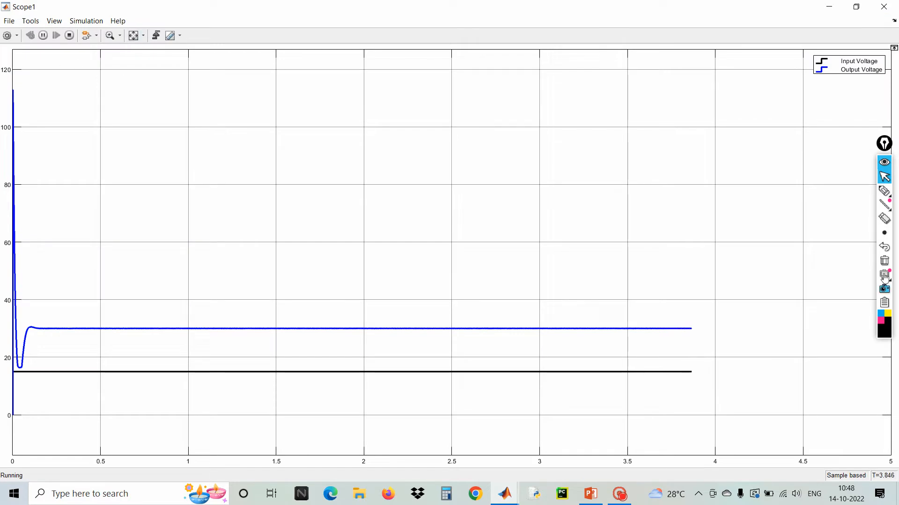
Step: Mark both voltage traces with freehand arrows, write 30V above the output trace, and clear the markings
click(884, 191)
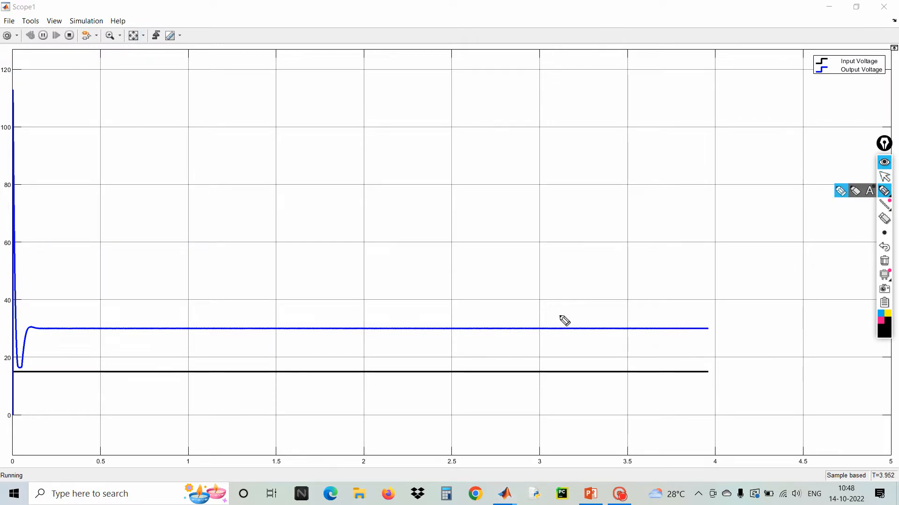
mouse_move(497, 351)
mouse_down()
mouse_move(488, 366)
mouse_move(515, 360)
mouse_up()
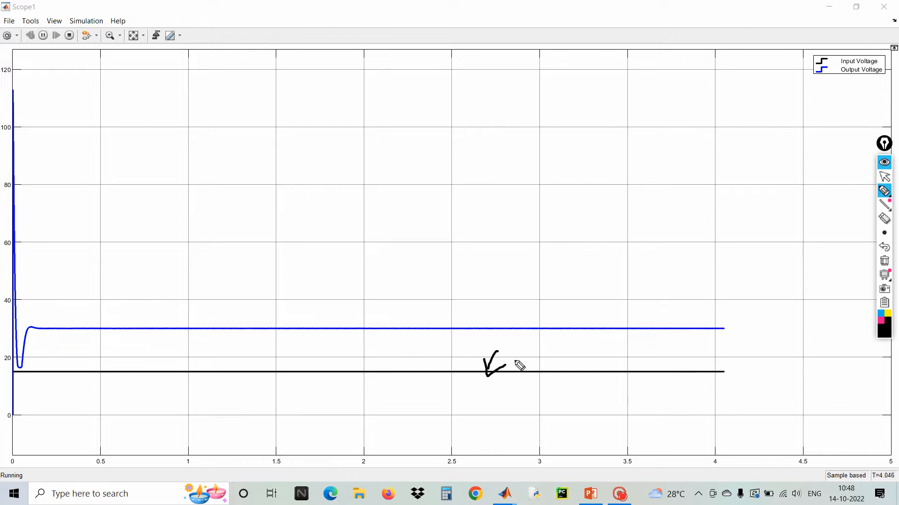
mouse_move(415, 290)
mouse_down()
mouse_move(397, 334)
mouse_move(411, 312)
mouse_move(480, 307)
mouse_move(477, 291)
mouse_move(503, 292)
mouse_move(506, 274)
mouse_up()
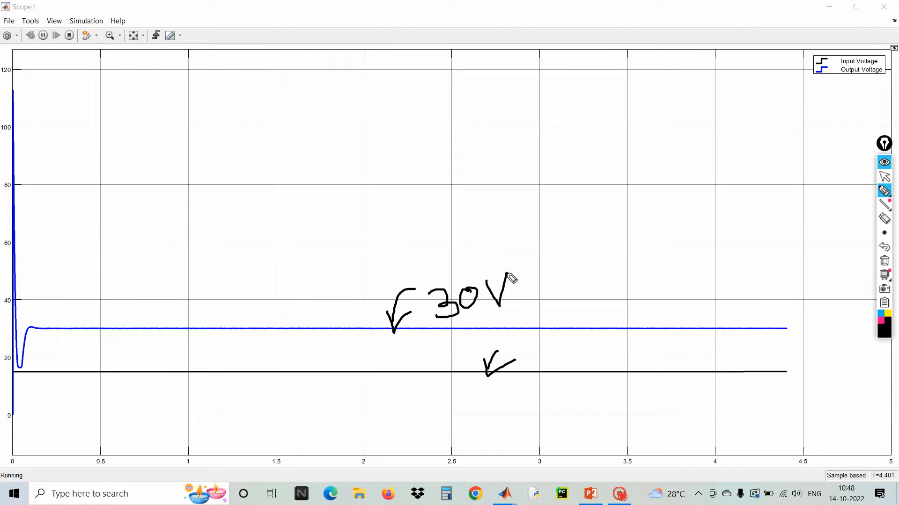
click(884, 261)
click(884, 180)
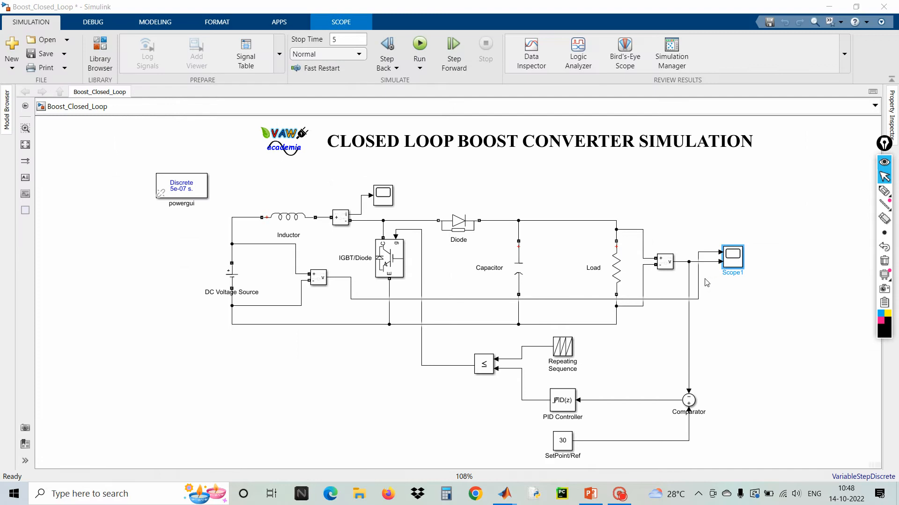
Step: Delete the DC Voltage Source block from the input side of the converter circuit
mouse_move(233, 281)
mouse_down()
mouse_move(215, 279)
mouse_move(231, 277)
mouse_up()
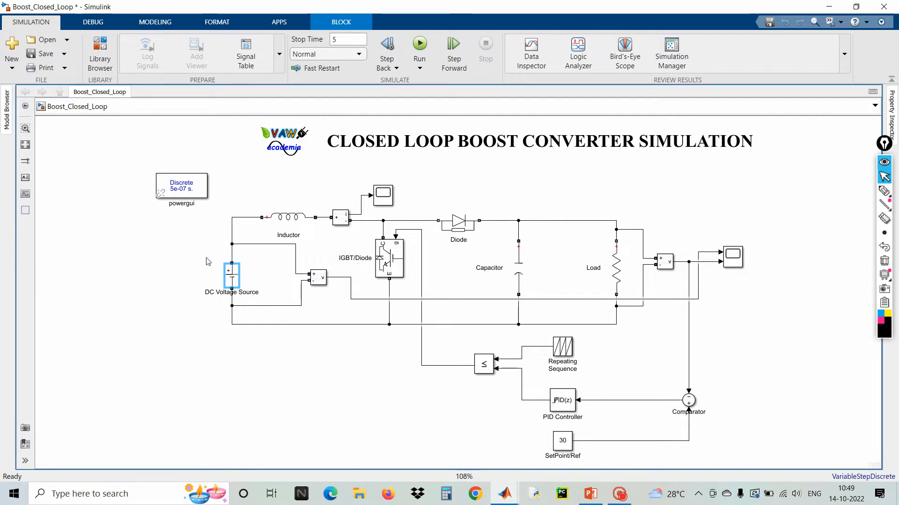
drag(209, 262, 261, 297)
key(Delete)
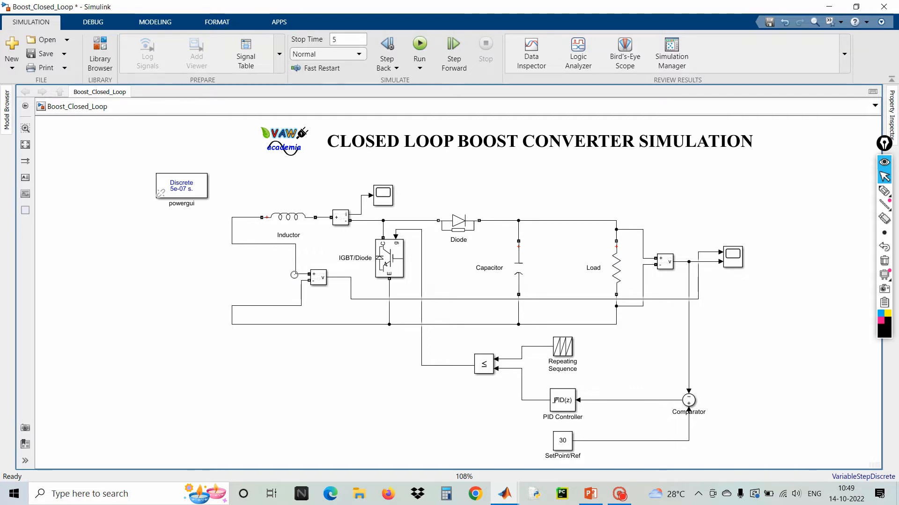
drag(294, 275, 309, 275)
Step: Insert a Signal Builder block in the empty area below the powergui block, beside the converter's input
double_click(334, 401)
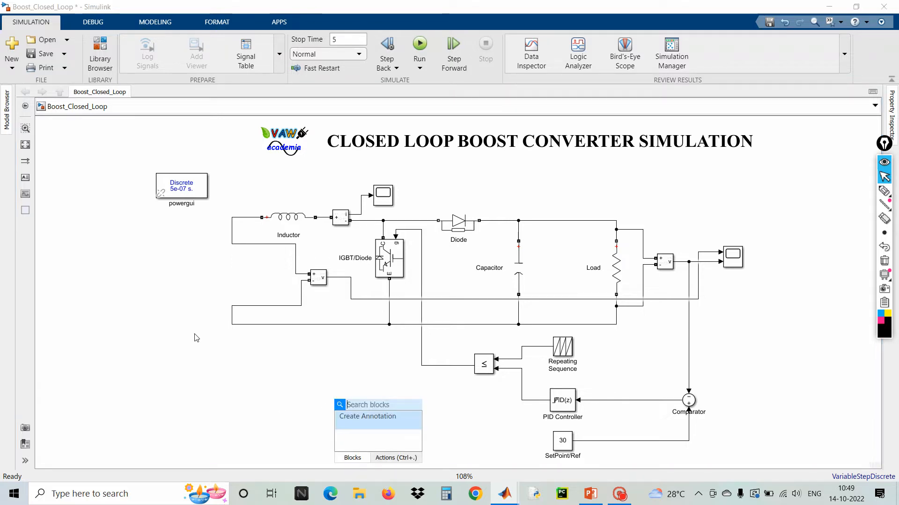
double_click(142, 332)
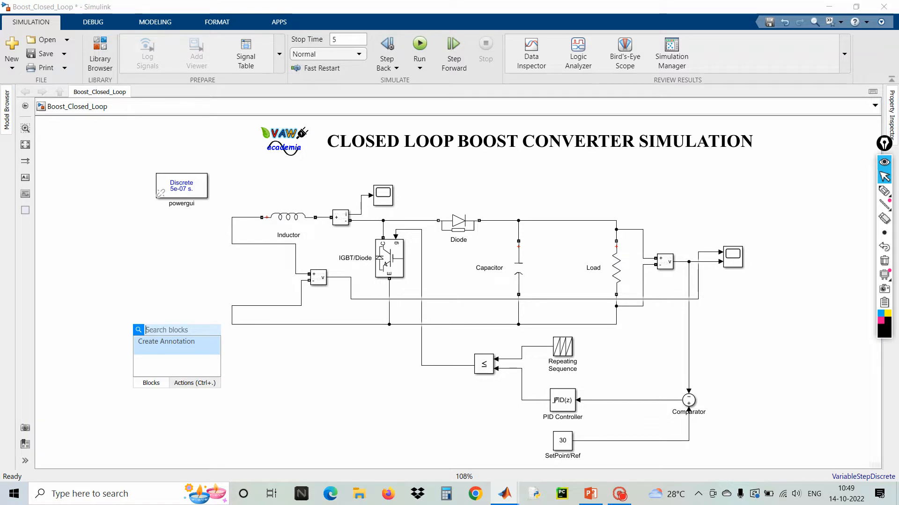
text(signa)
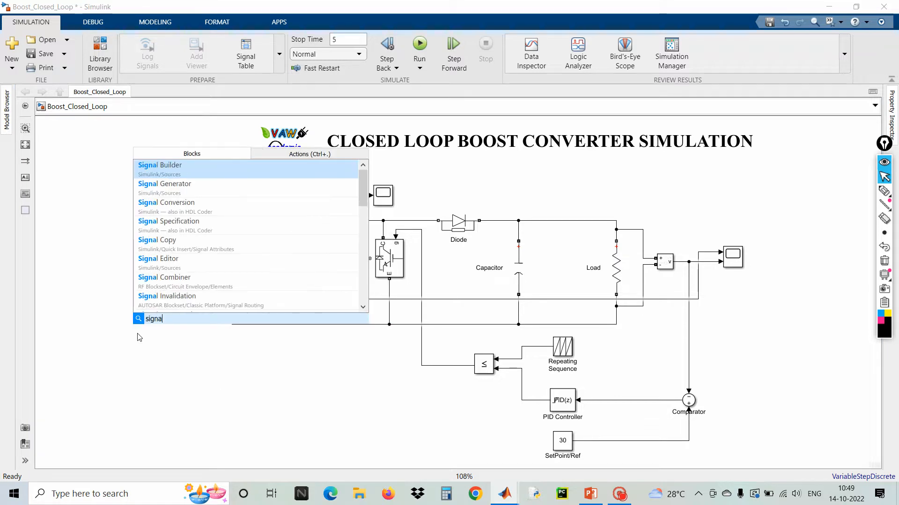
click(213, 166)
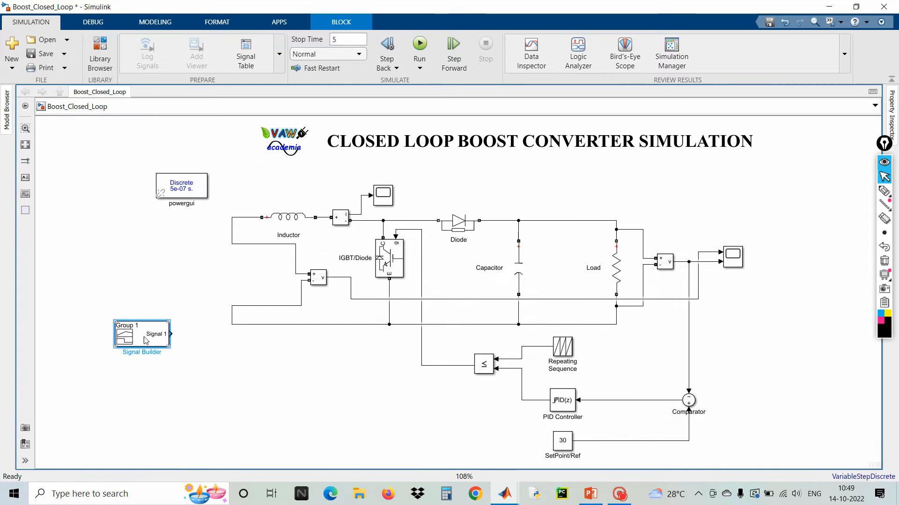
scroll(143, 342, up, 3)
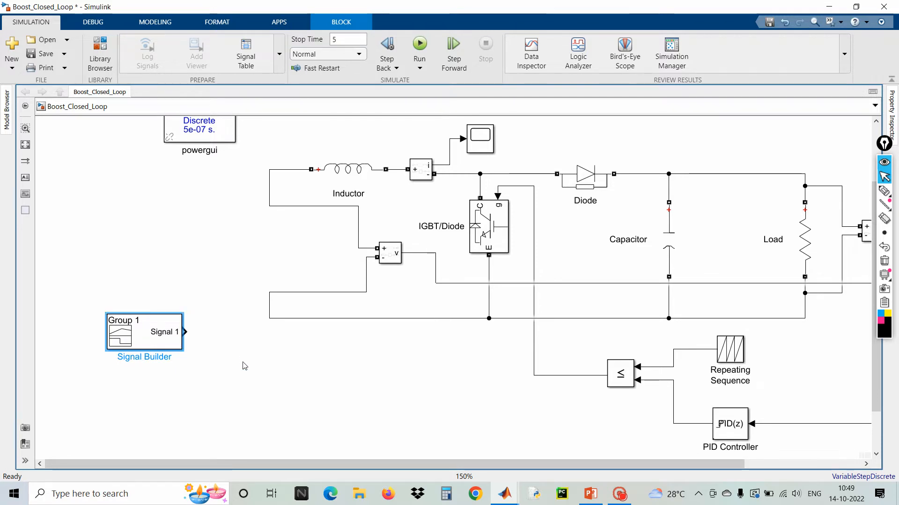
key(space)
double_click(170, 339)
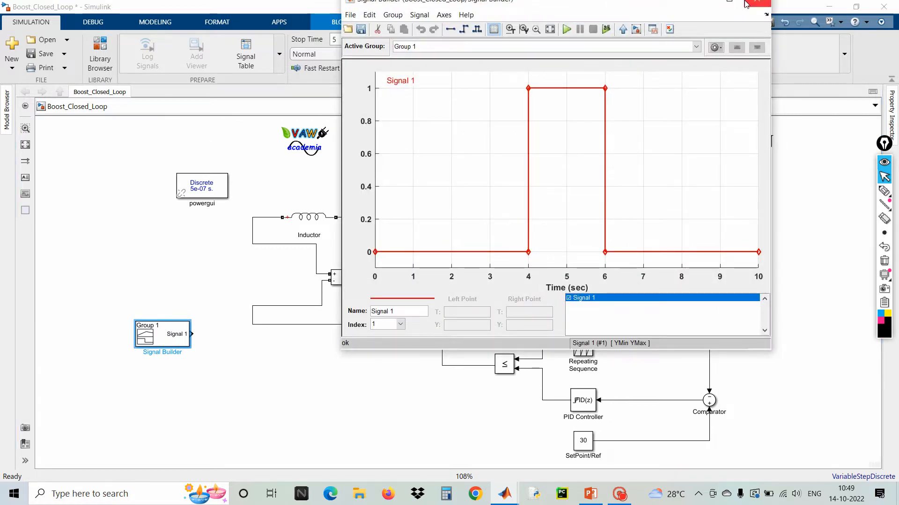
drag(675, 4, 545, 92)
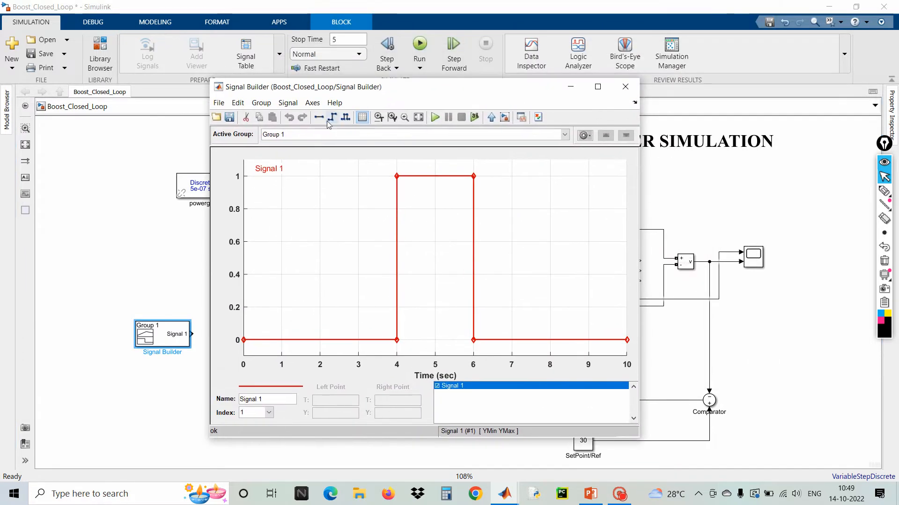
click(287, 103)
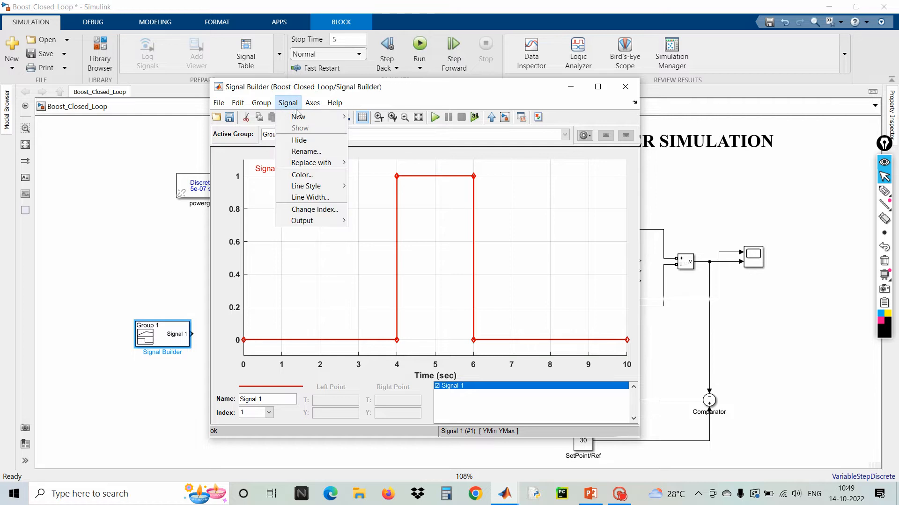
mouse_move(300, 117)
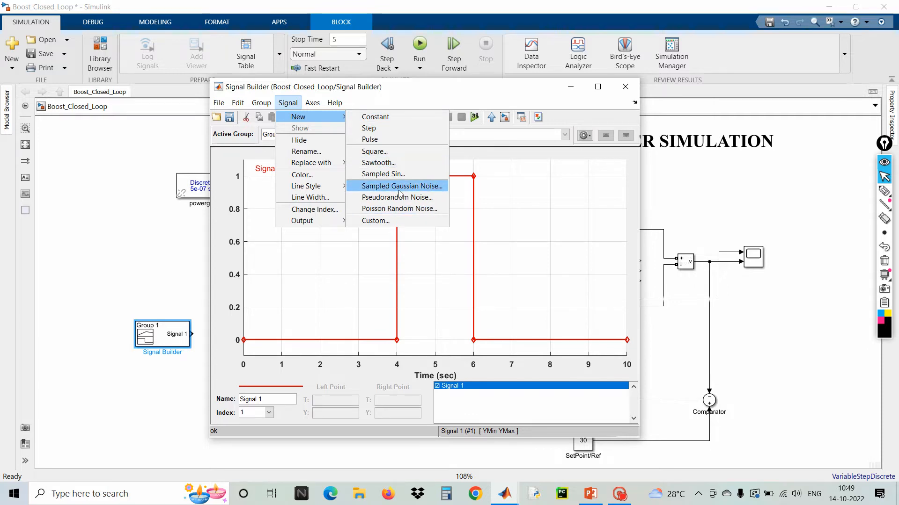
click(383, 222)
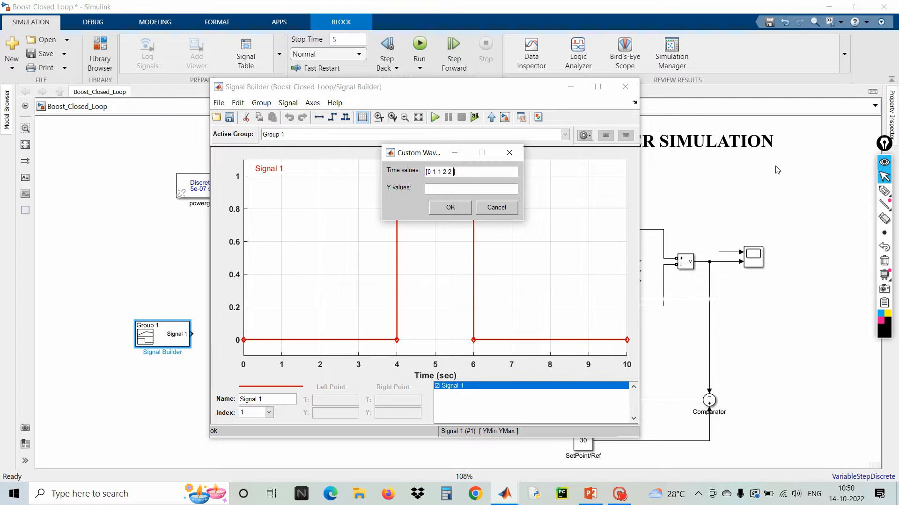
text(3 3 )
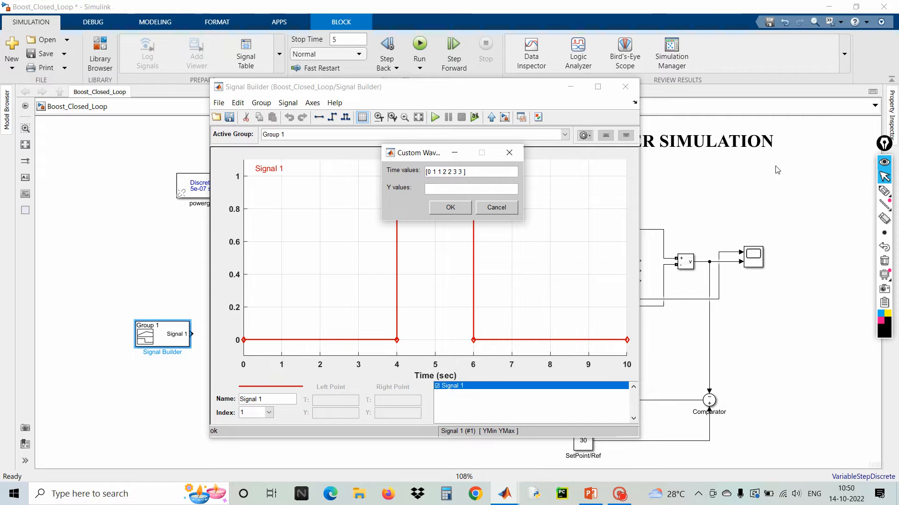
text(4 4 5)
Step: Set the custom signal's Y values to [0.6 0.6 0.75 0.75 0.7 0.7 0.65 0.65 0.75 0.7] and create it
click(449, 188)
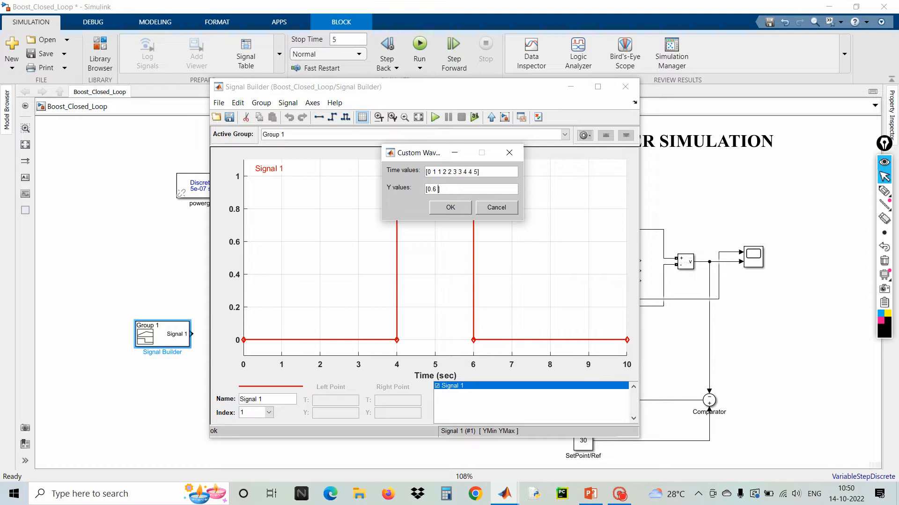
text([0.6 0.6 0.75 0.75 0.7 0.7 0)
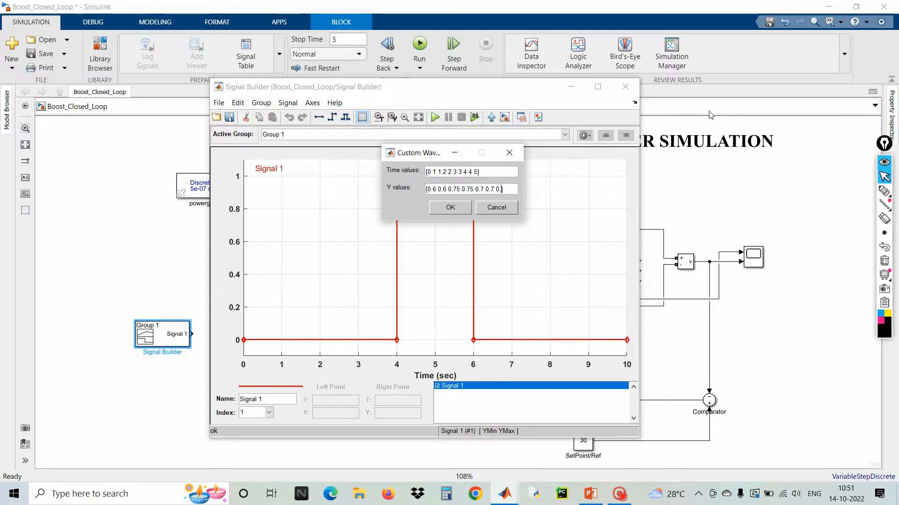
text(.65 0.65)
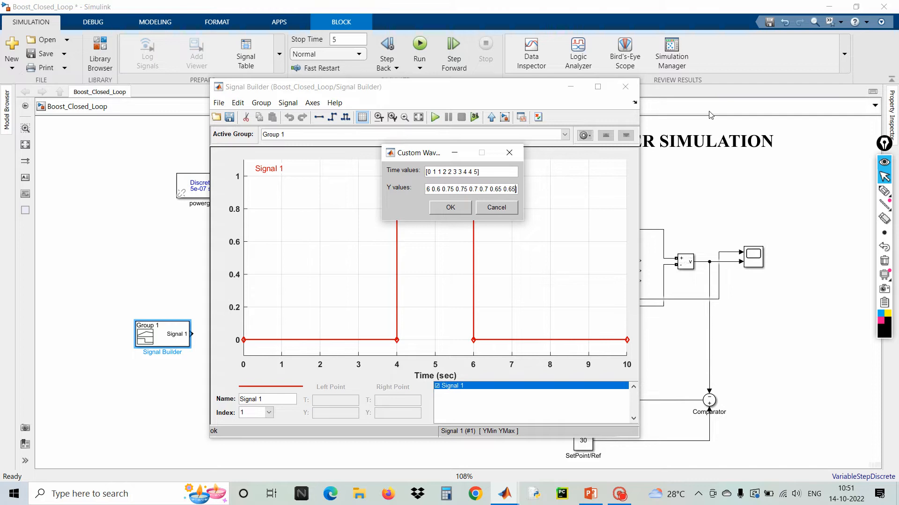
text(0.75 )
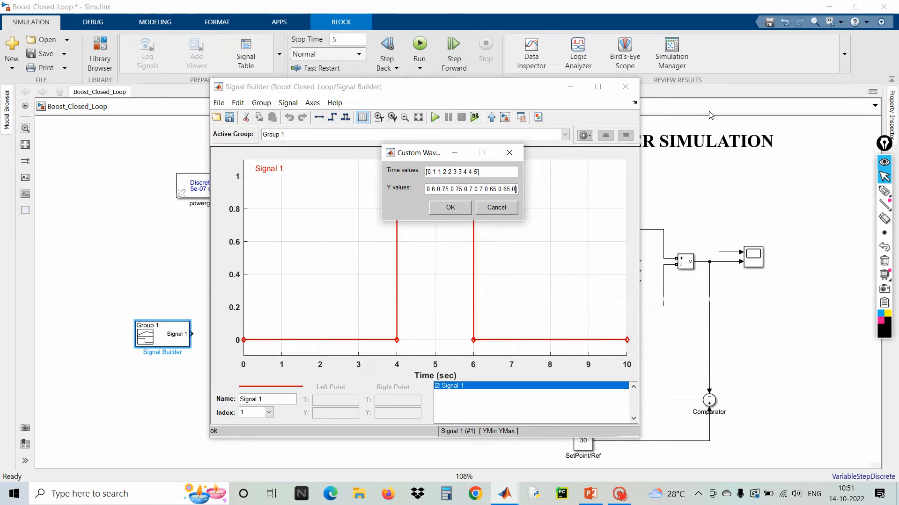
text(0.7)
click(451, 209)
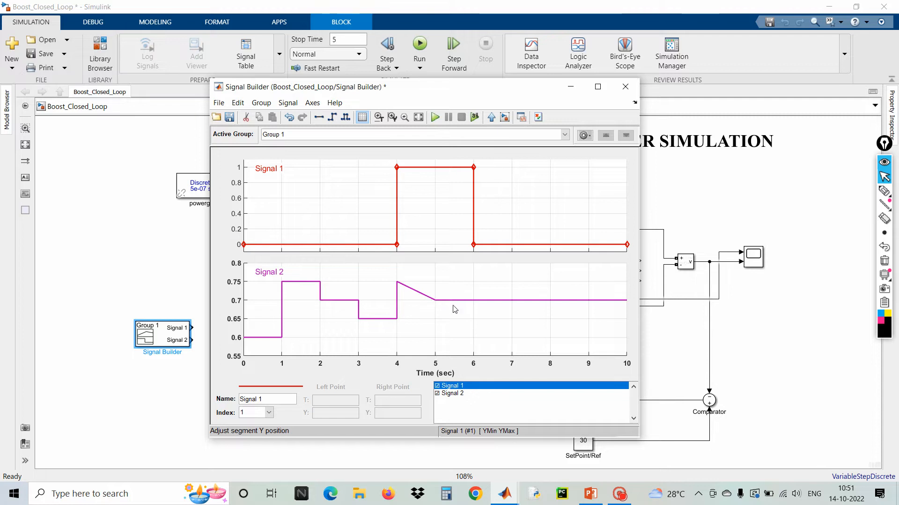
Step: Delete the original Signal 1 pulse from all groups in the Signal Builder
right_click(427, 190)
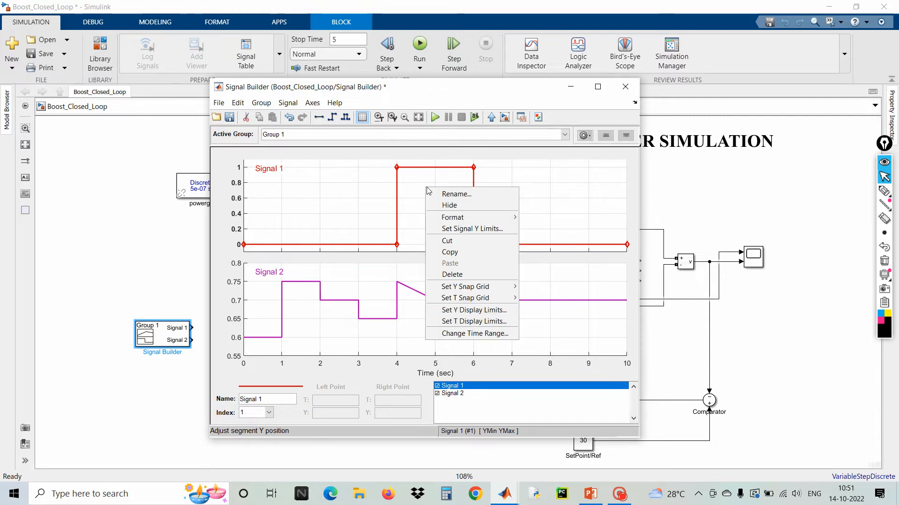
click(456, 275)
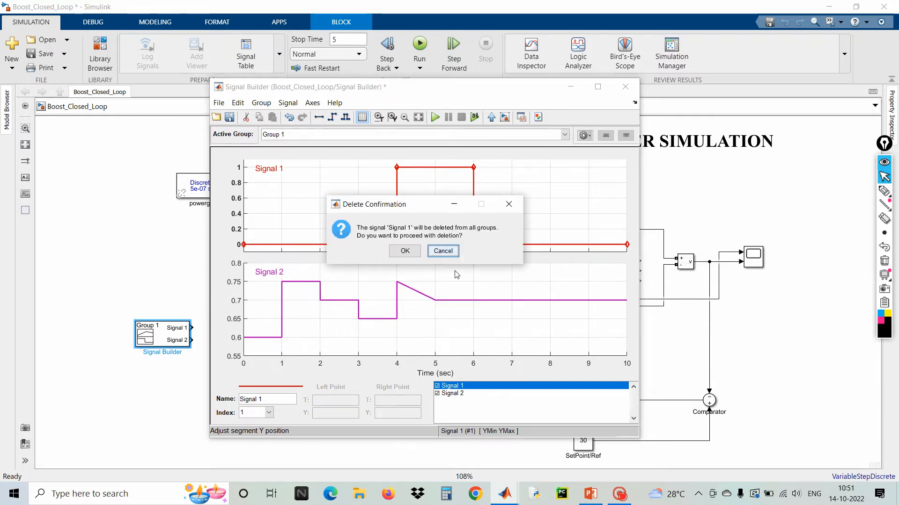
click(405, 251)
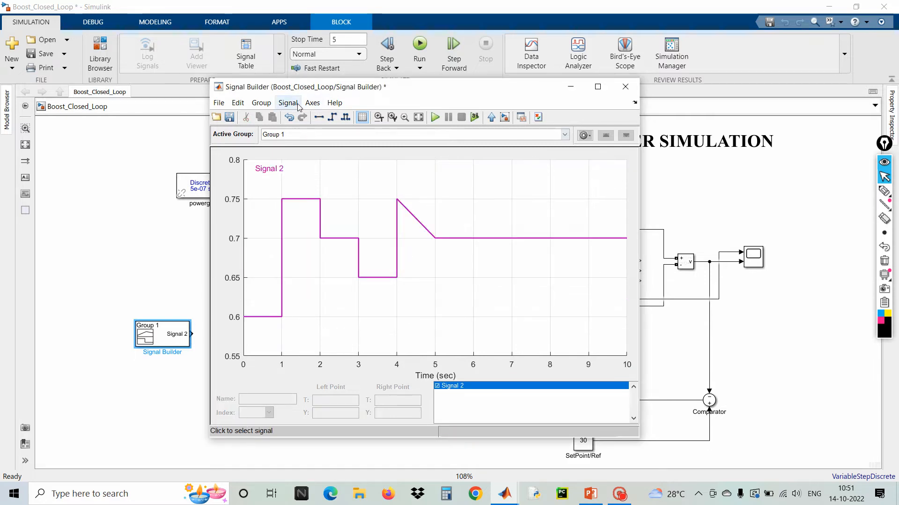
Step: Set the Signal Builder time range's maximum to 6 and save the changes
click(334, 103)
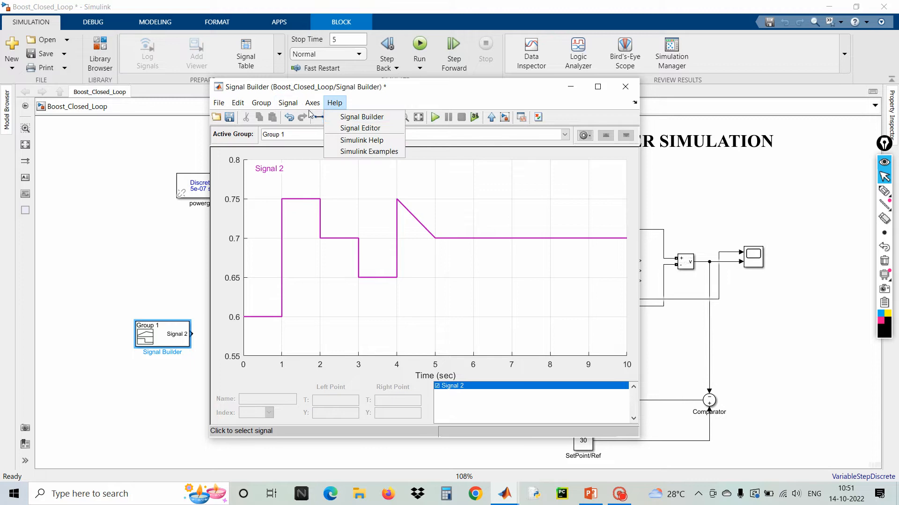
mouse_move(312, 103)
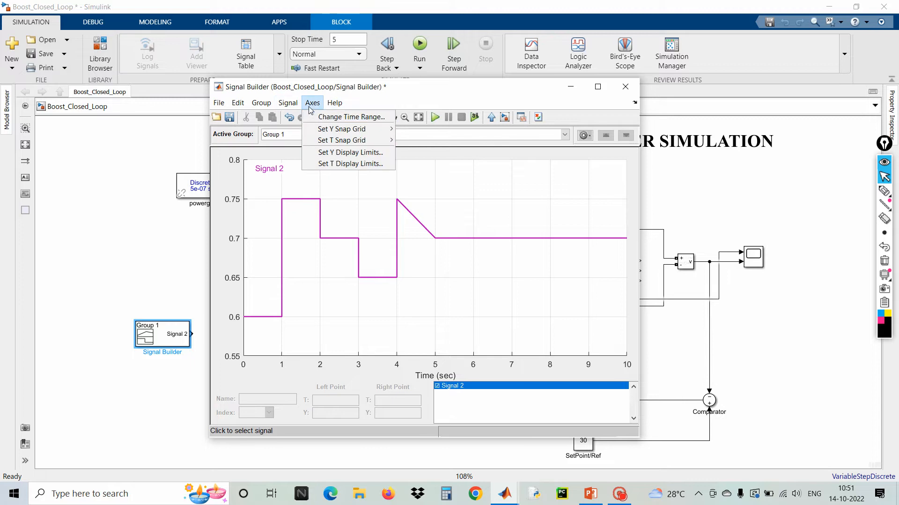
click(334, 118)
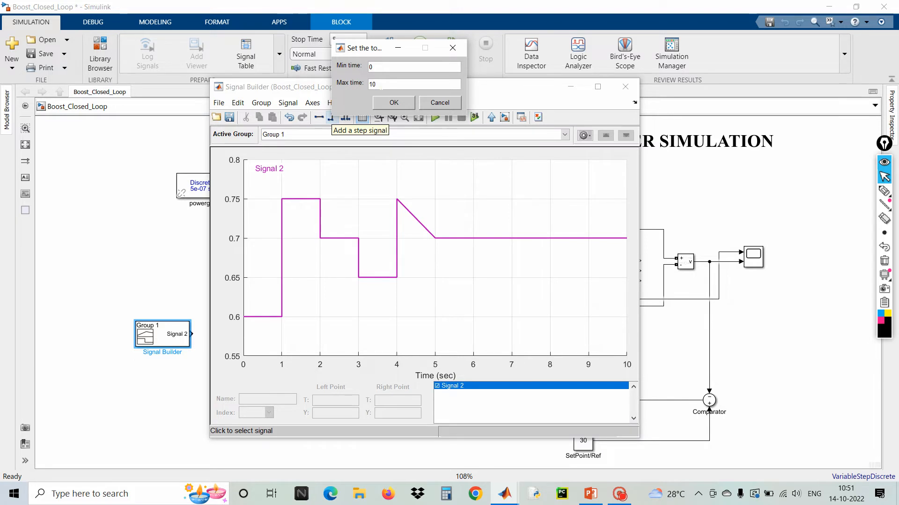
text(6)
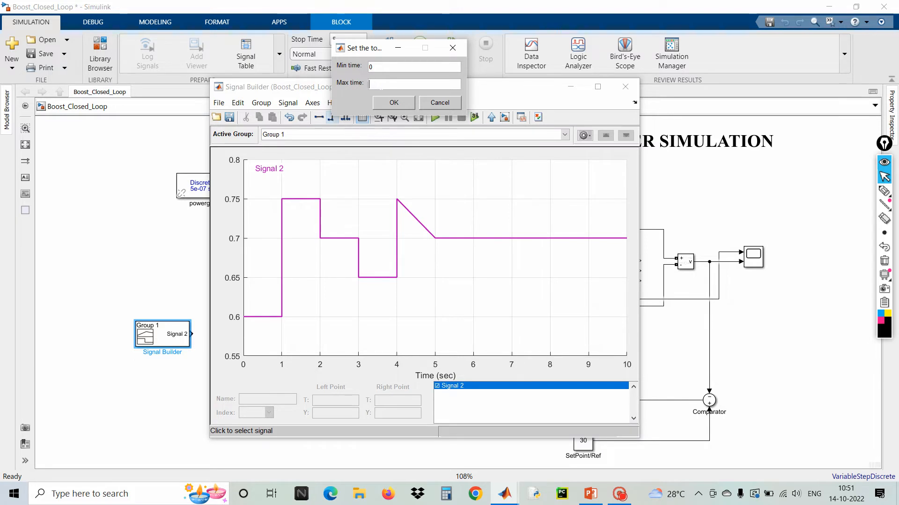
text(6)
click(394, 102)
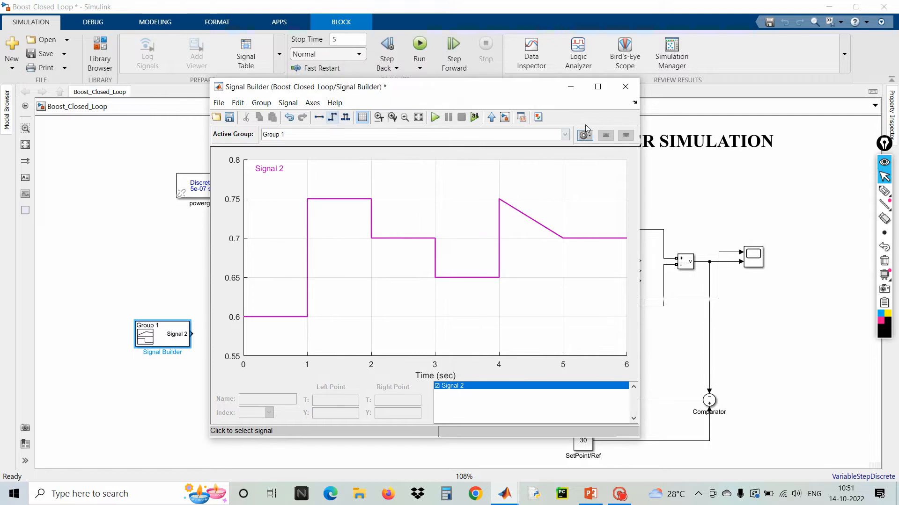
click(229, 118)
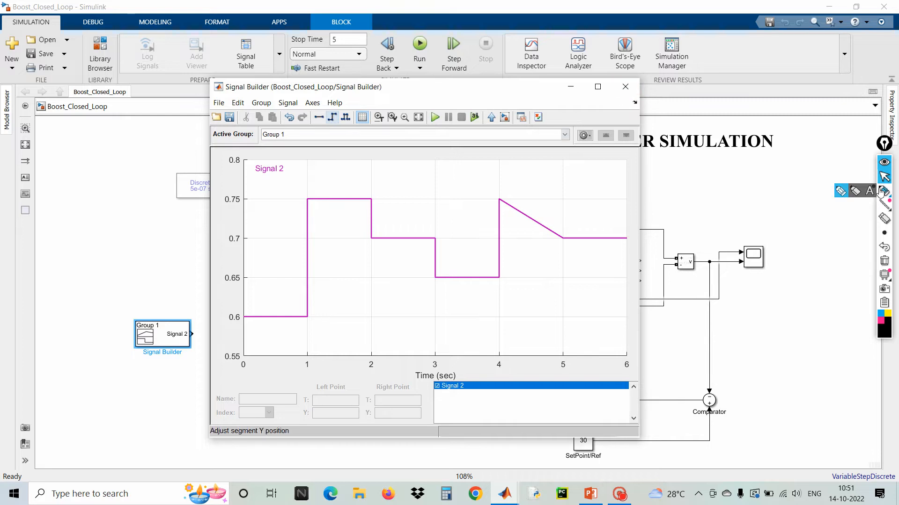
click(884, 191)
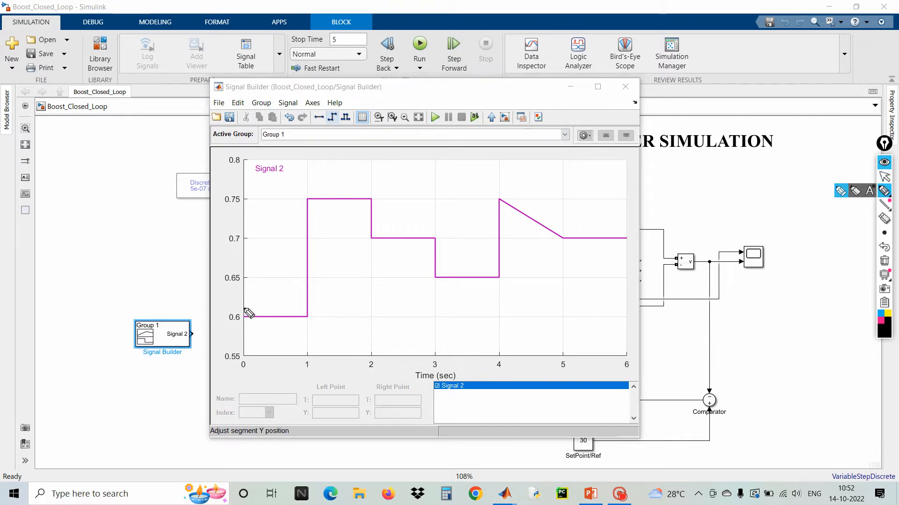
mouse_move(246, 309)
mouse_down()
mouse_move(226, 314)
mouse_move(253, 332)
mouse_move(241, 309)
mouse_up()
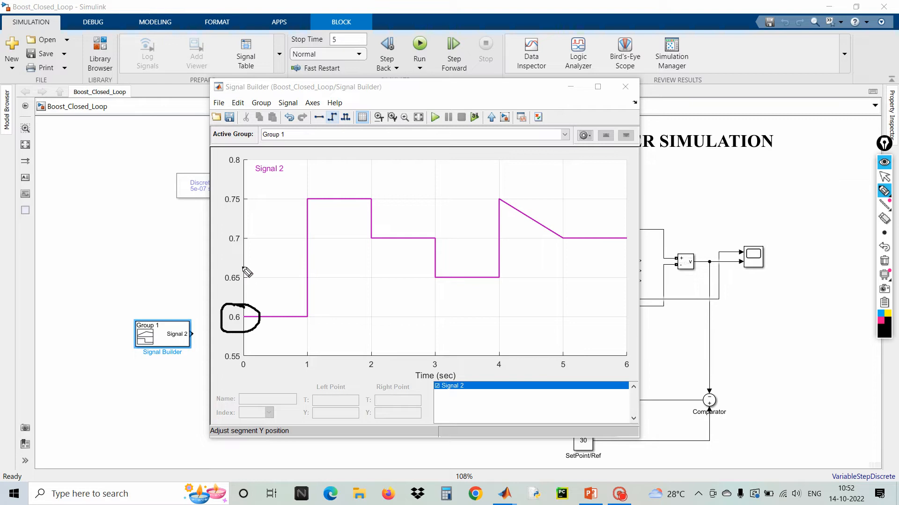
mouse_move(243, 263)
mouse_down()
mouse_move(229, 292)
mouse_move(249, 258)
mouse_move(240, 202)
mouse_up()
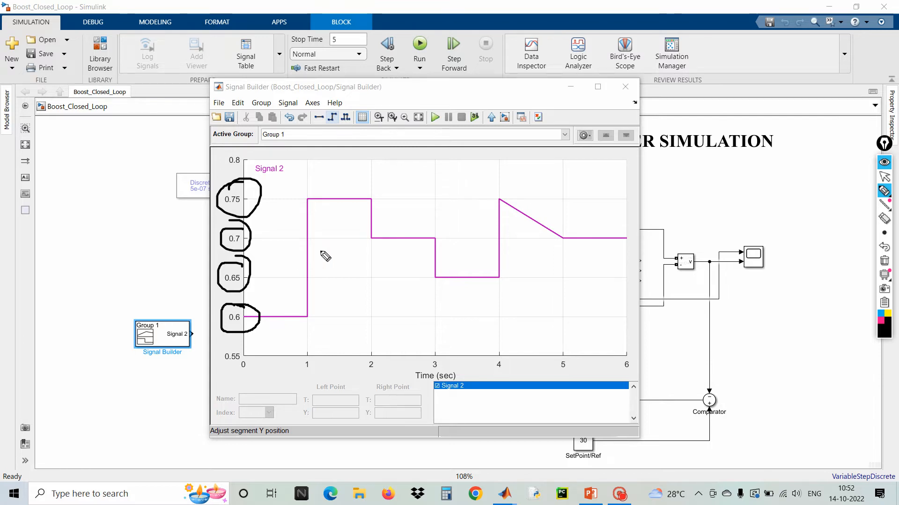
mouse_move(374, 288)
mouse_down()
mouse_move(372, 306)
mouse_move(501, 283)
mouse_move(527, 249)
mouse_up()
mouse_move(545, 249)
mouse_down()
mouse_move(553, 262)
mouse_move(561, 236)
mouse_up()
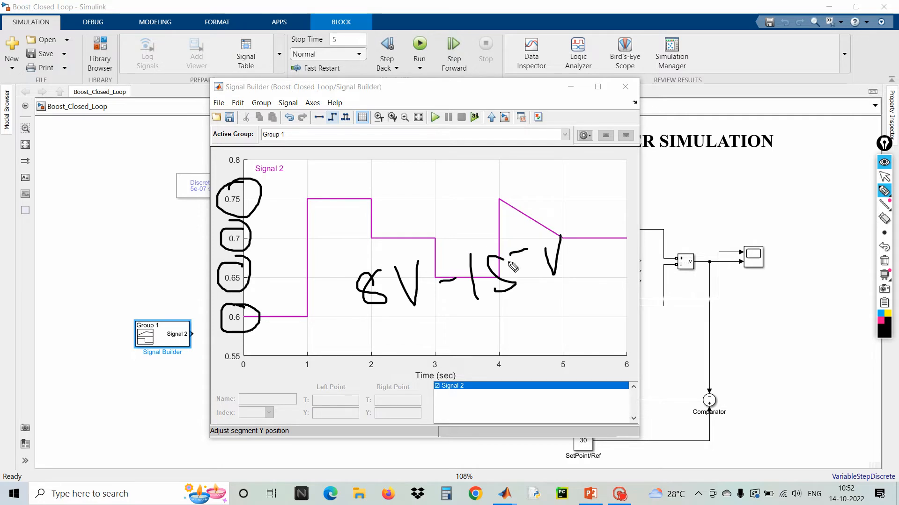
mouse_move(376, 243)
mouse_down()
mouse_move(363, 242)
mouse_move(408, 335)
mouse_up()
drag(545, 217, 573, 305)
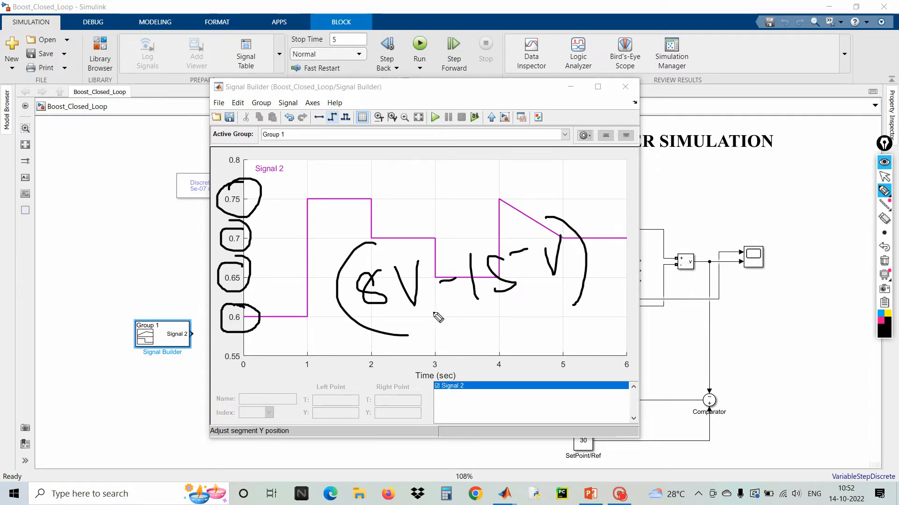
mouse_move(256, 168)
mouse_down()
mouse_move(206, 170)
mouse_move(205, 305)
mouse_move(251, 349)
mouse_move(268, 244)
mouse_move(258, 163)
mouse_up()
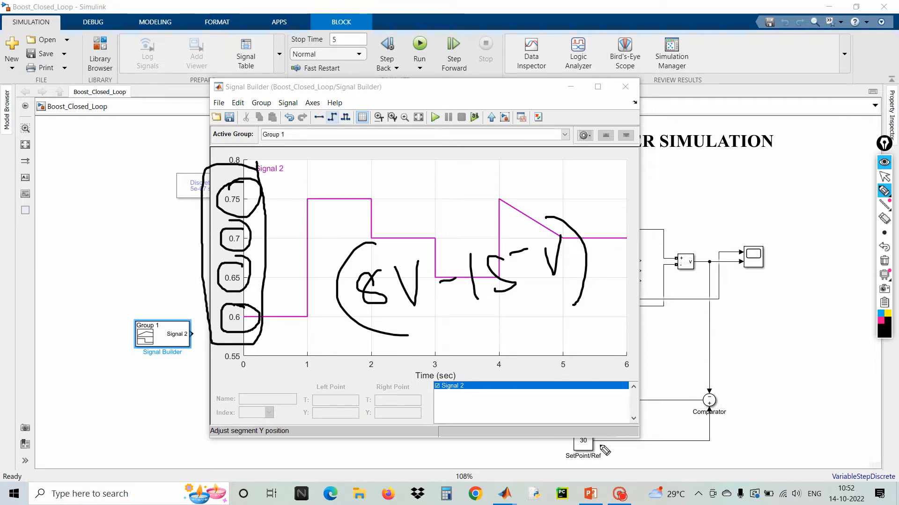
mouse_move(599, 441)
mouse_down()
mouse_move(579, 434)
mouse_move(609, 455)
mouse_move(598, 440)
mouse_up()
drag(315, 201, 282, 247)
drag(284, 189, 326, 242)
mouse_move(335, 192)
mouse_down()
mouse_move(356, 213)
mouse_move(330, 233)
mouse_up()
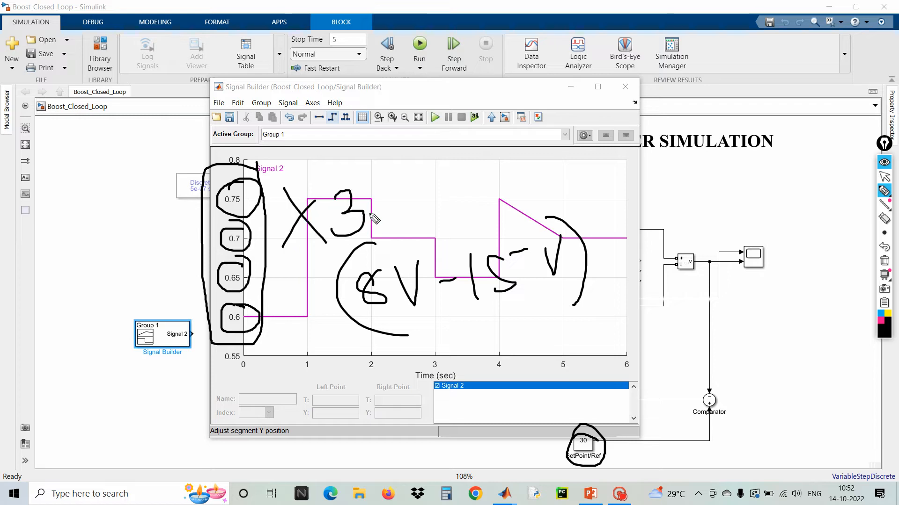
mouse_move(380, 187)
mouse_down()
mouse_move(370, 219)
mouse_move(375, 197)
mouse_up()
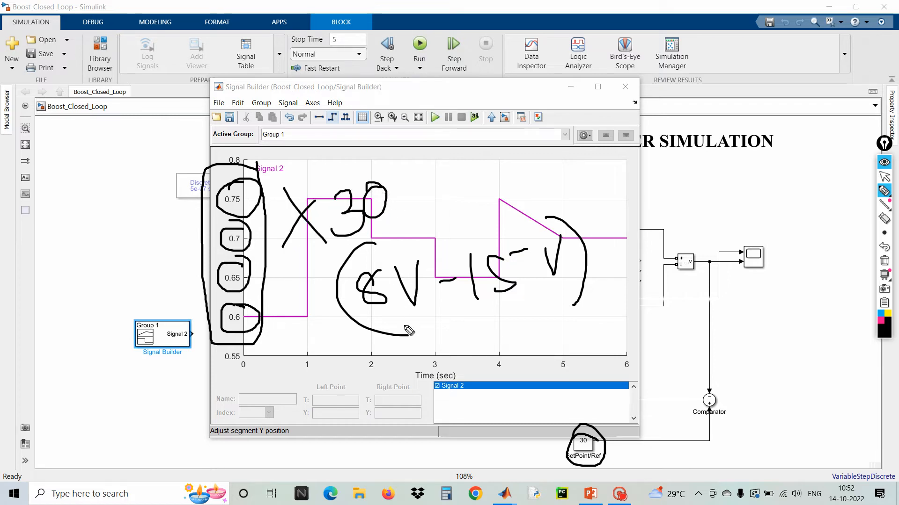
drag(371, 322, 561, 309)
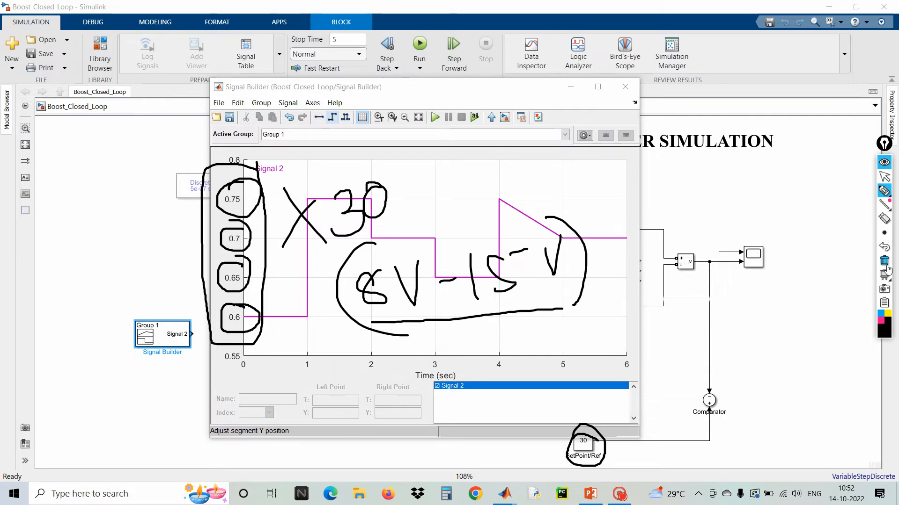
click(884, 260)
click(889, 181)
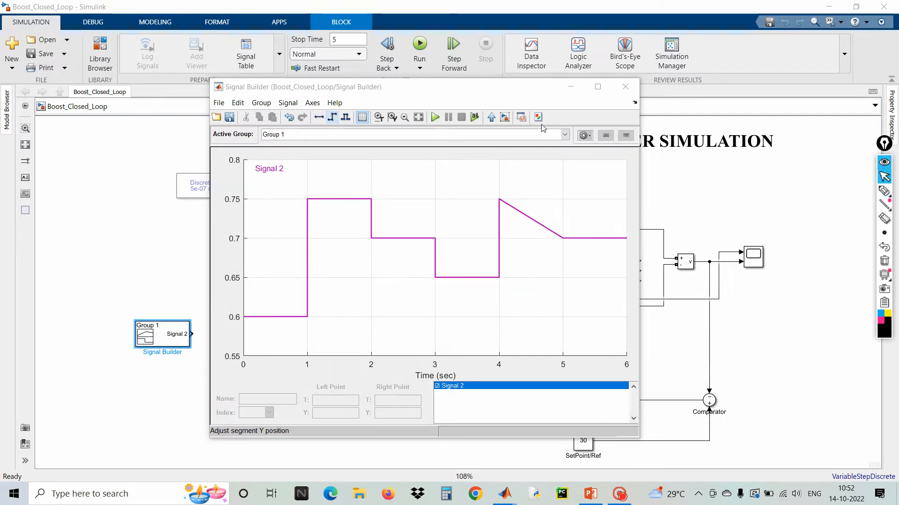
Step: Close the Signal Builder editor and move its block farther away from the converter circuit to make room
click(624, 87)
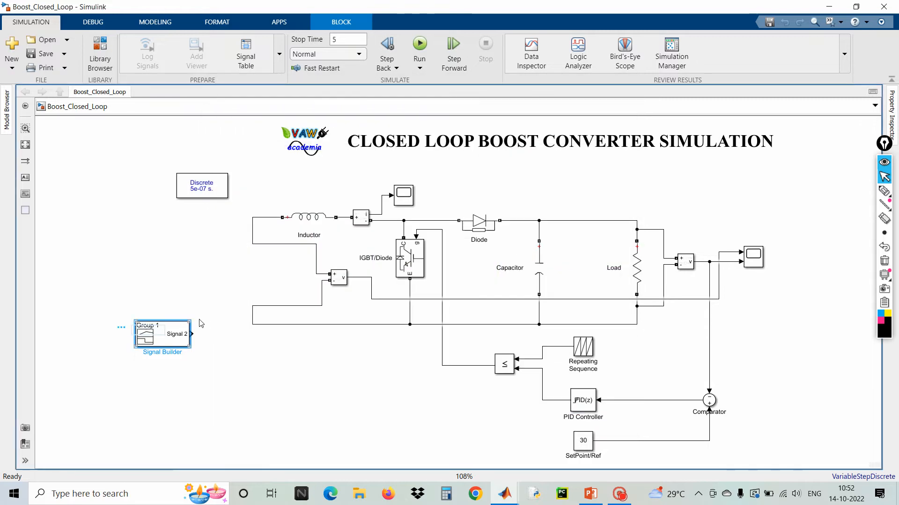
drag(175, 330, 140, 325)
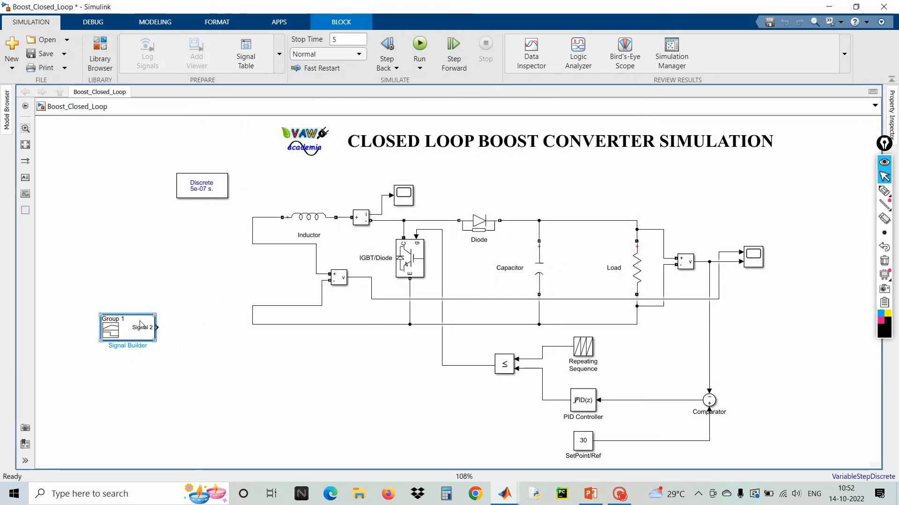
click(212, 354)
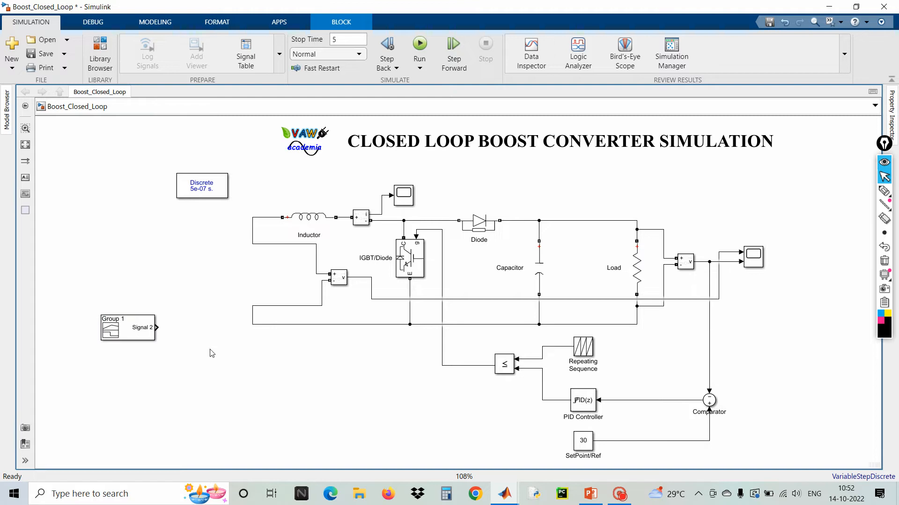
Step: Add a Gain block between the Signal Builder and the converter circuit and set its gain to 30
double_click(212, 353)
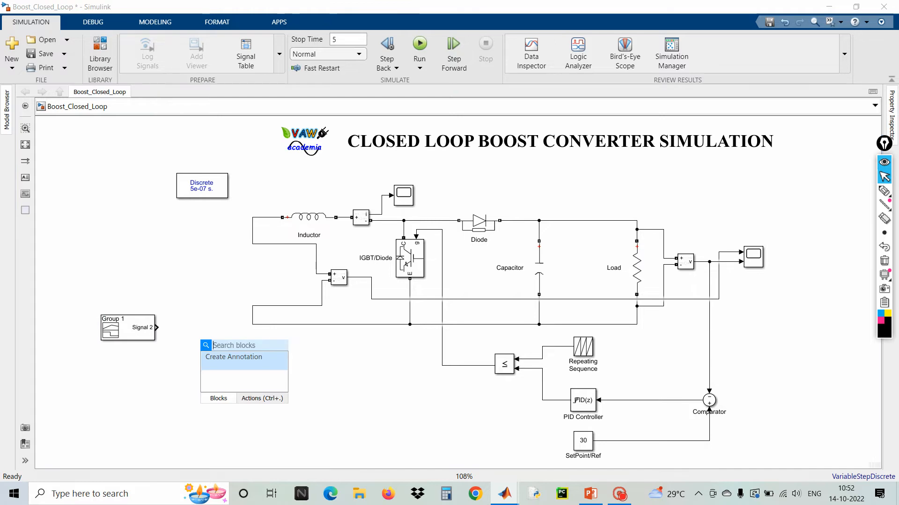
text(gia)
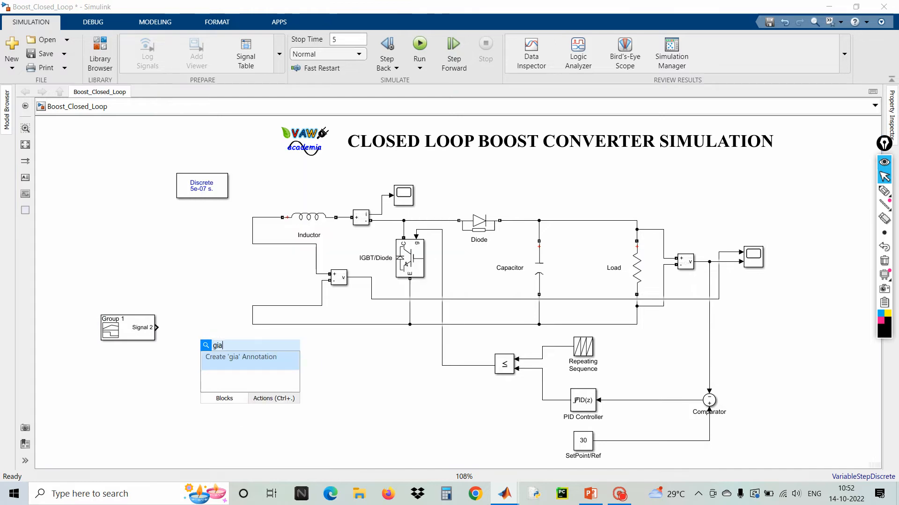
key(BackSpace)
key(BackSpace)
text(ain)
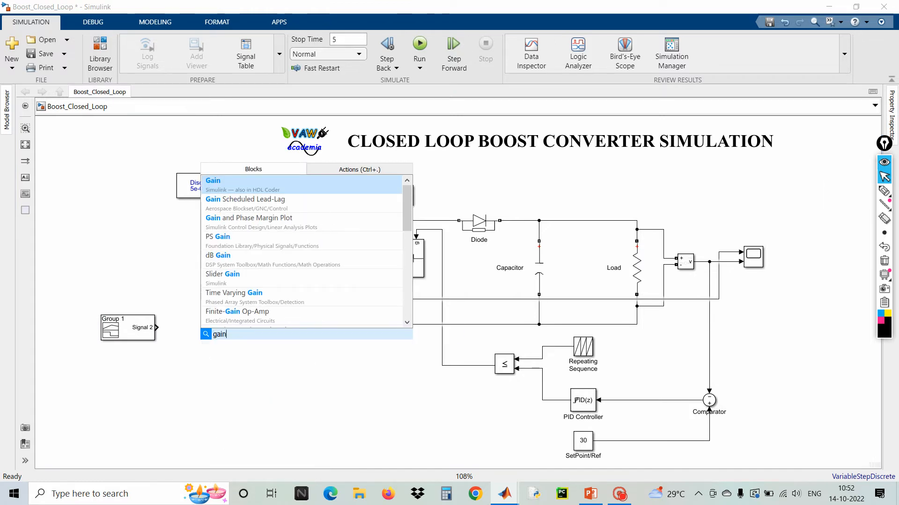
click(263, 186)
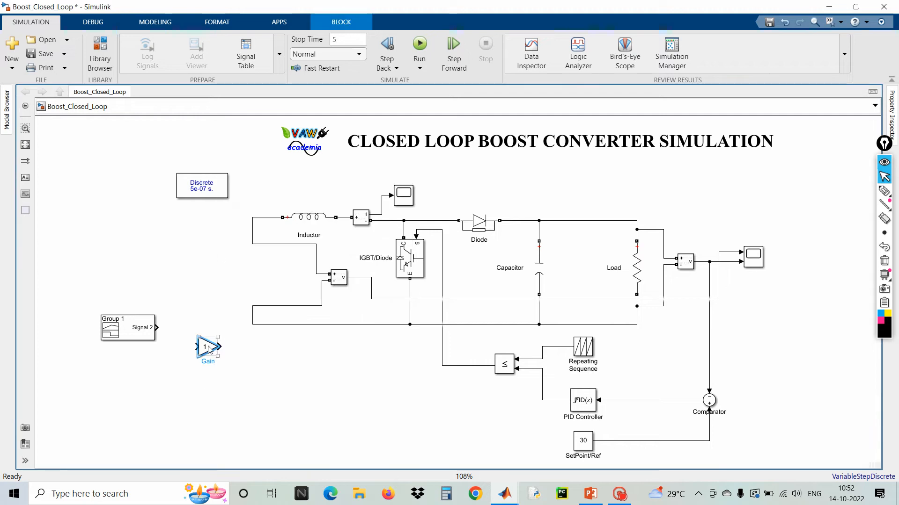
scroll(208, 349, up, 4)
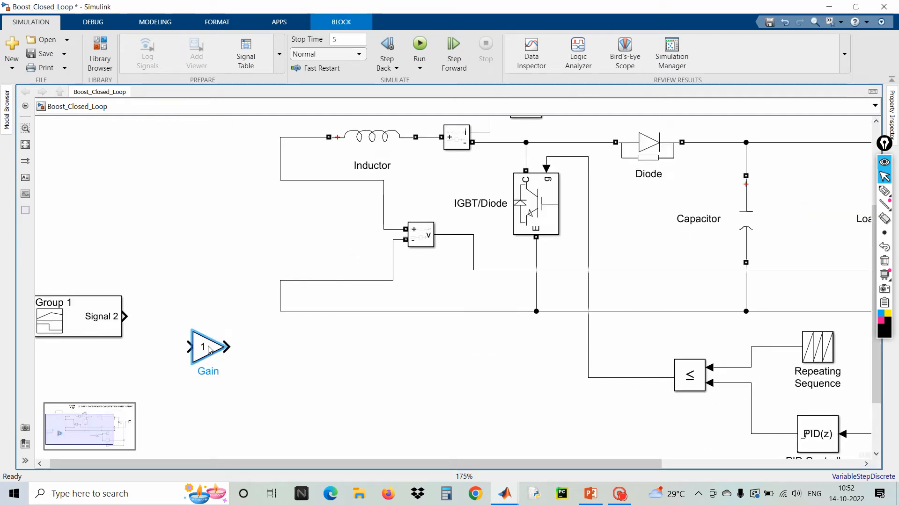
double_click(208, 348)
text(3)
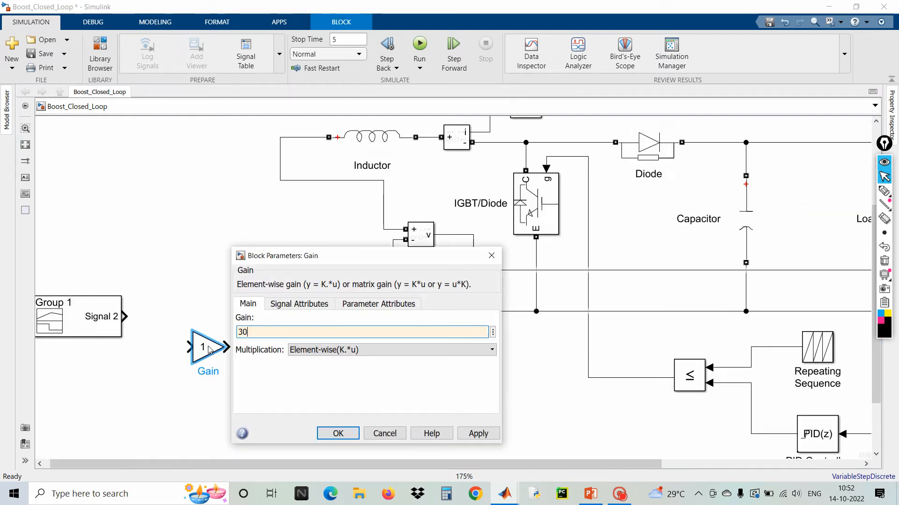
text(0)
click(337, 433)
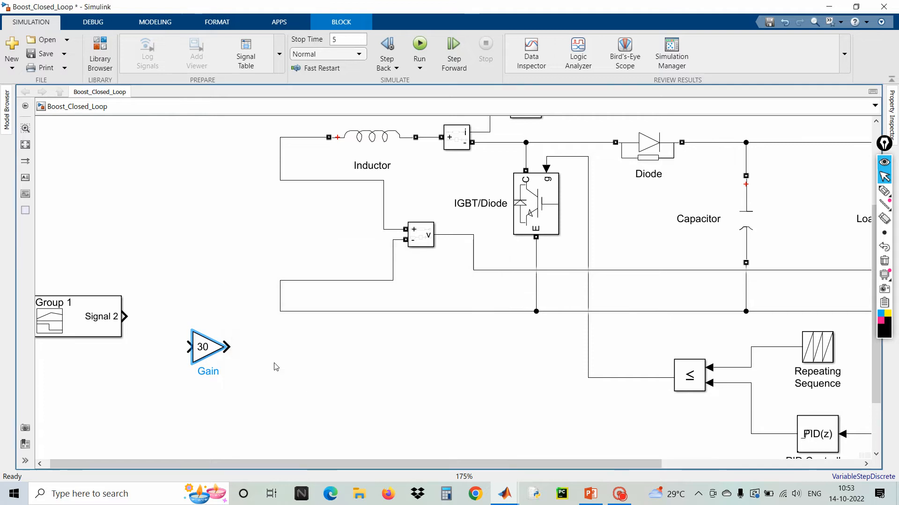
Step: Align the Gain block with the Signal Builder's output and connect the two
drag(213, 351, 168, 330)
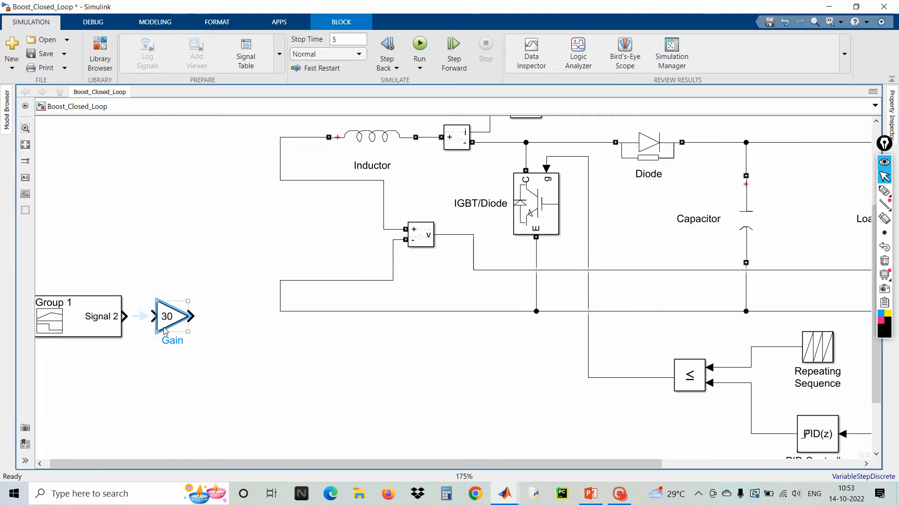
scroll(167, 330, down, 1)
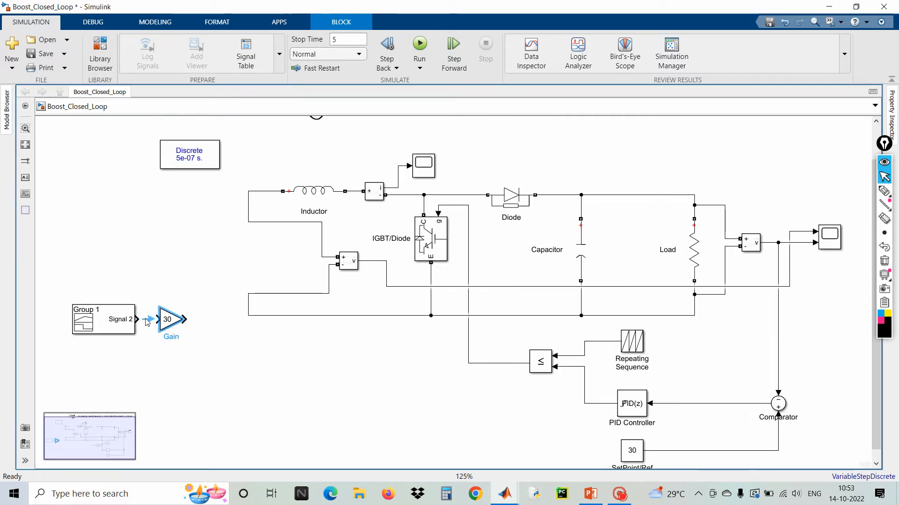
click(146, 322)
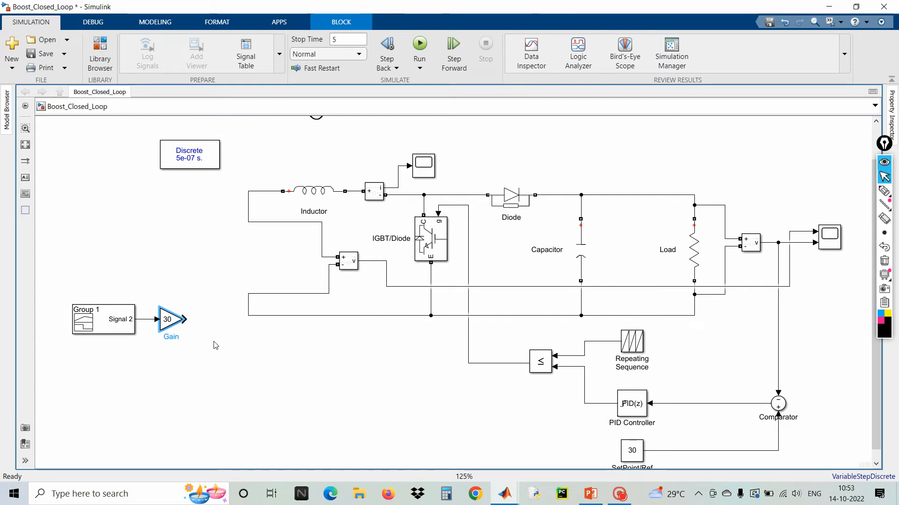
Step: Add a Controlled Voltage Source from Specialized Power Systems and place it beside the converter's open input wires
click(267, 371)
double_click(266, 371)
text(contr)
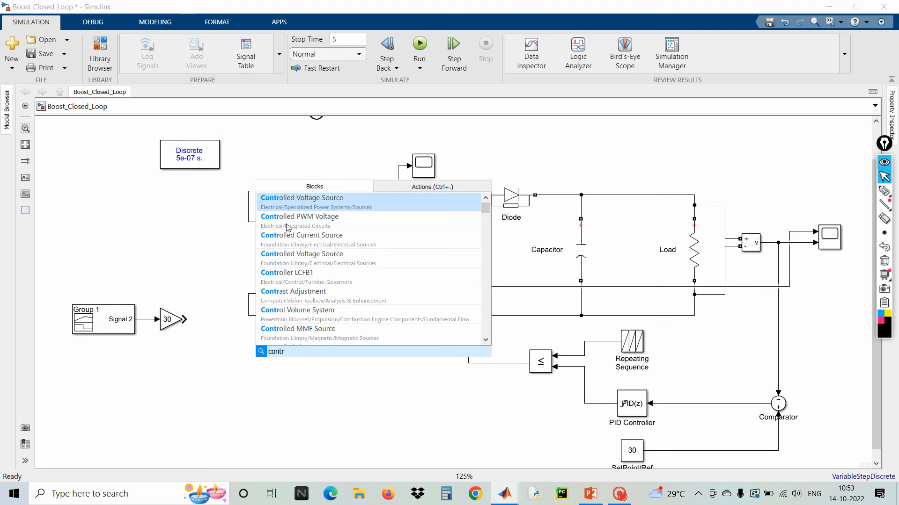
click(302, 201)
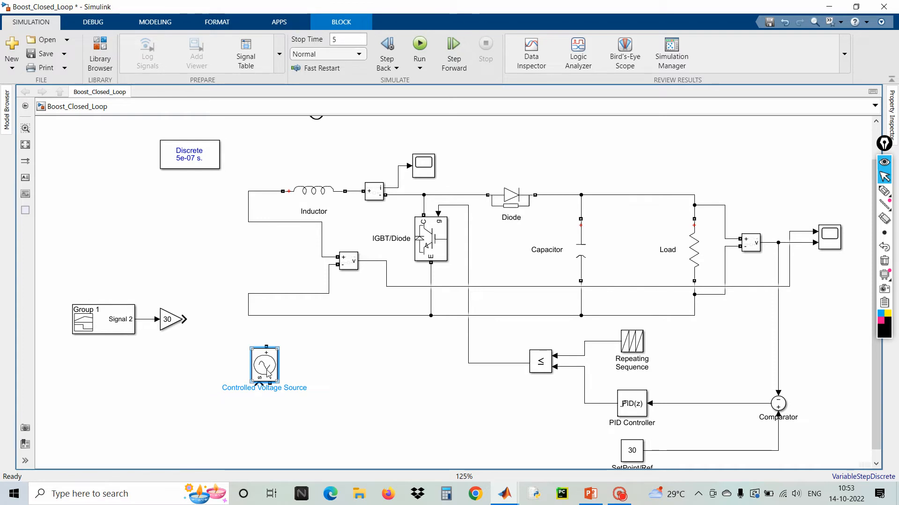
drag(268, 373, 265, 361)
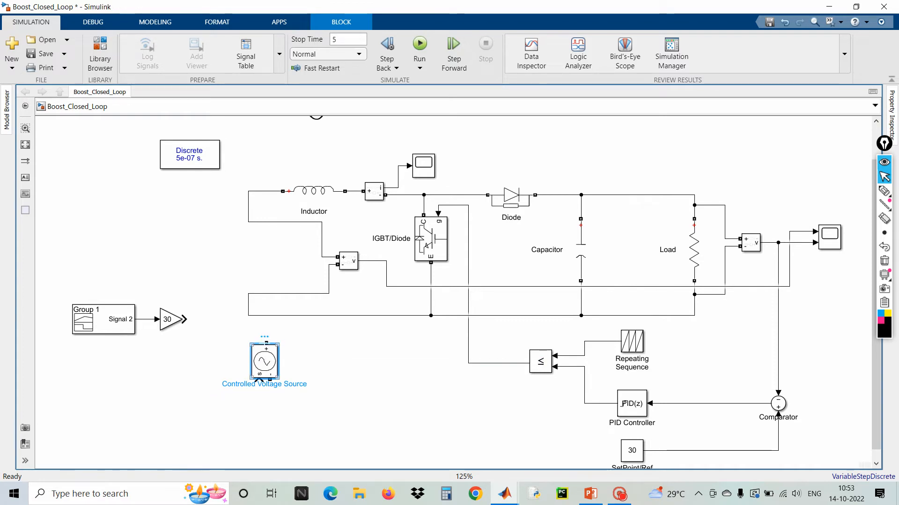
mouse_move(265, 336)
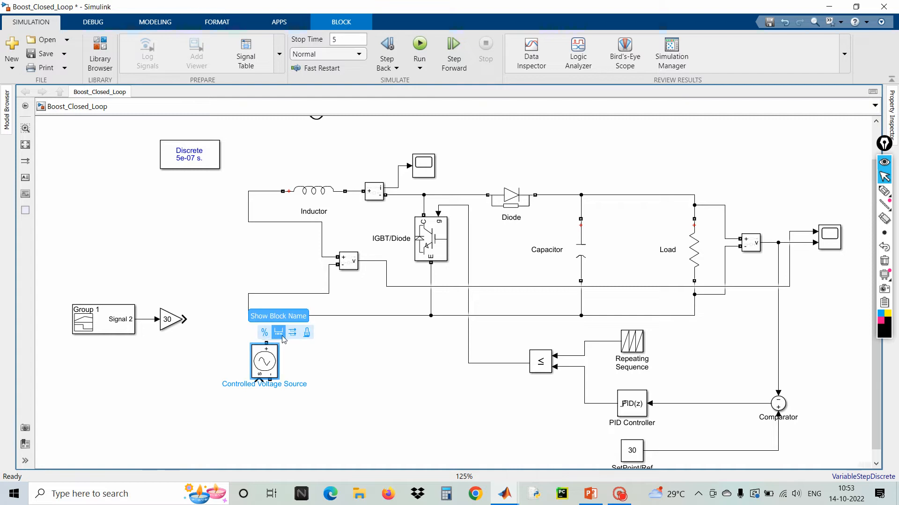
drag(263, 372, 222, 256)
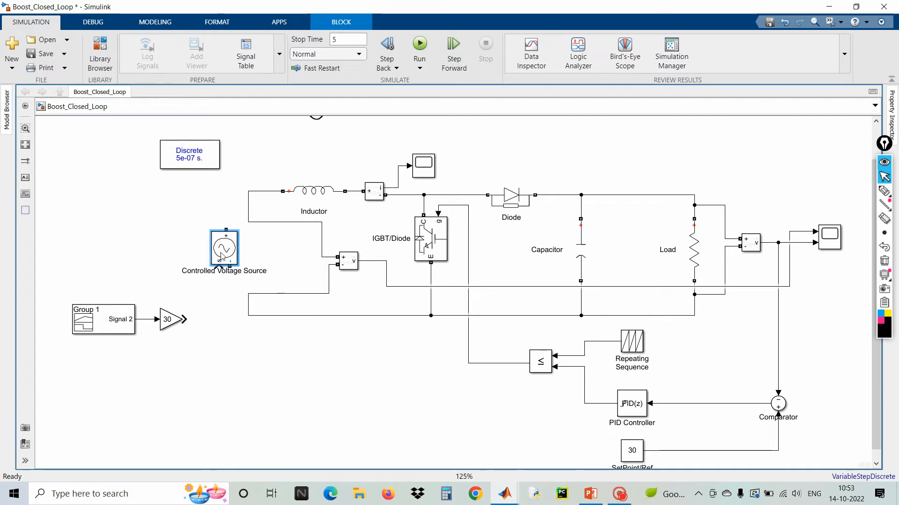
Step: Connect the Gain output to the Controlled Voltage Source's signal input and wire its positive and negative terminals to the converter's input lines
drag(66, 284, 226, 284)
click(177, 311)
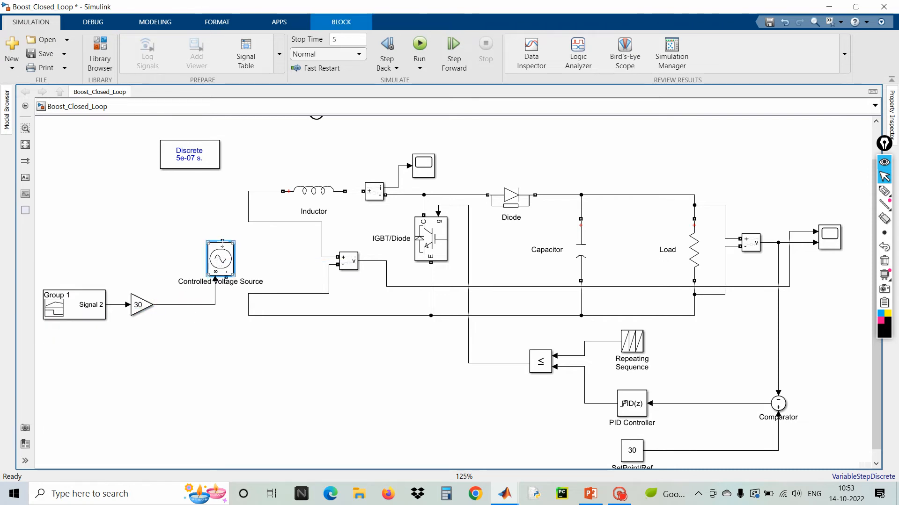
drag(222, 240, 248, 220)
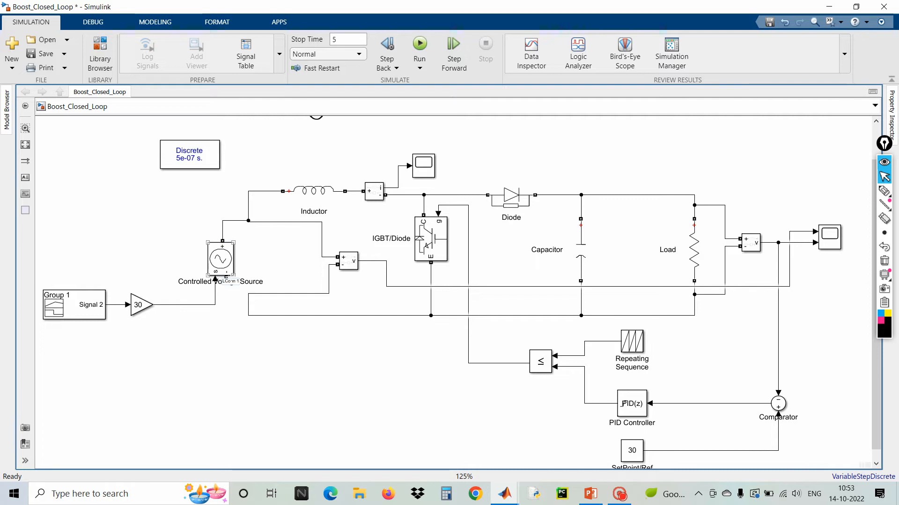
mouse_move(226, 278)
mouse_down()
mouse_move(229, 301)
mouse_move(248, 298)
mouse_up()
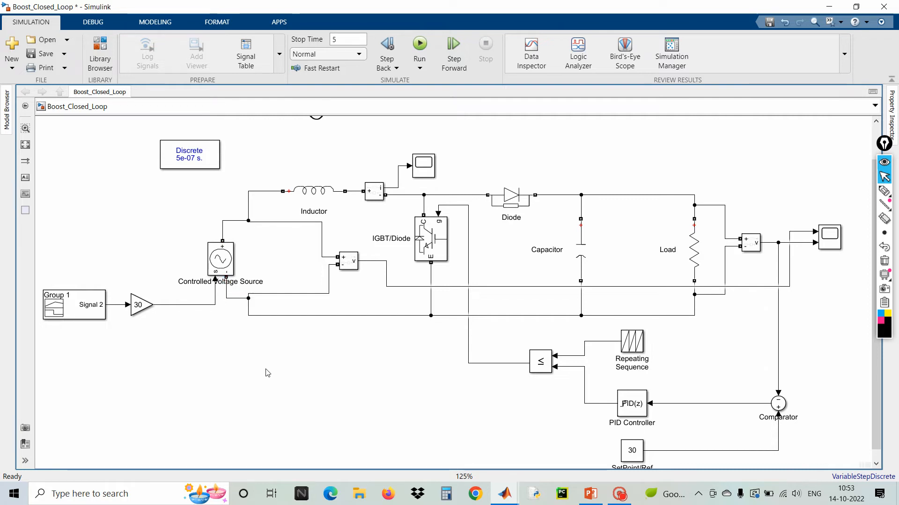
Step: Delete the line between the Comparator and the PID Controller and add a second Gain block near the gap
click(721, 404)
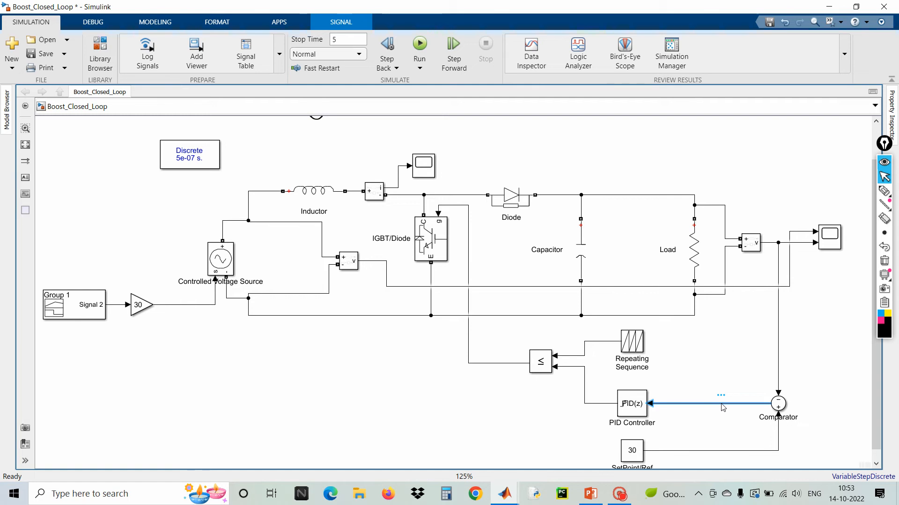
key(Delete)
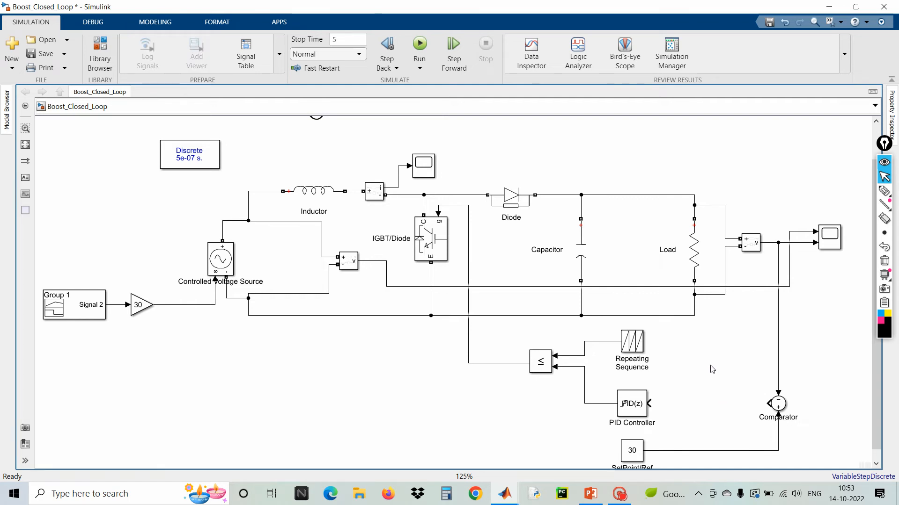
double_click(712, 369)
text(gain)
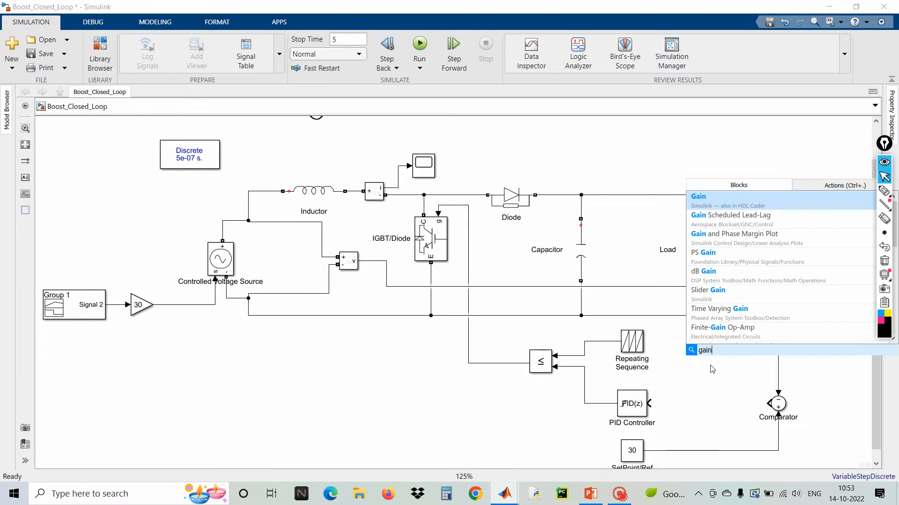
key(Return)
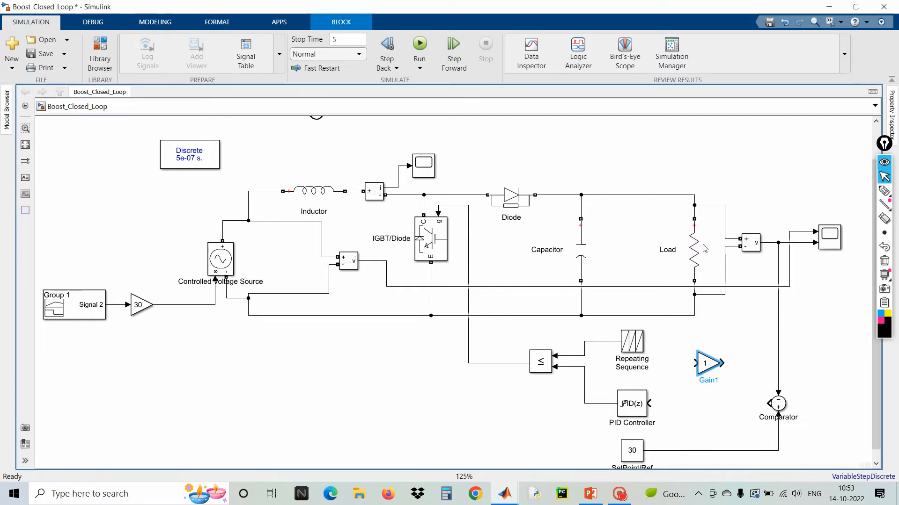
Step: Flip the second Gain block so it points toward the PID Controller and set its gain to 1/30
key(ctrl+i)
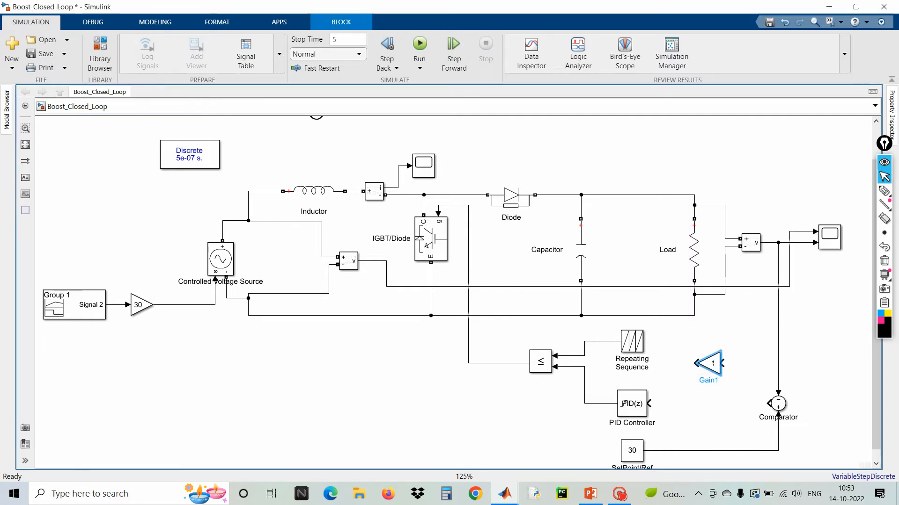
double_click(710, 364)
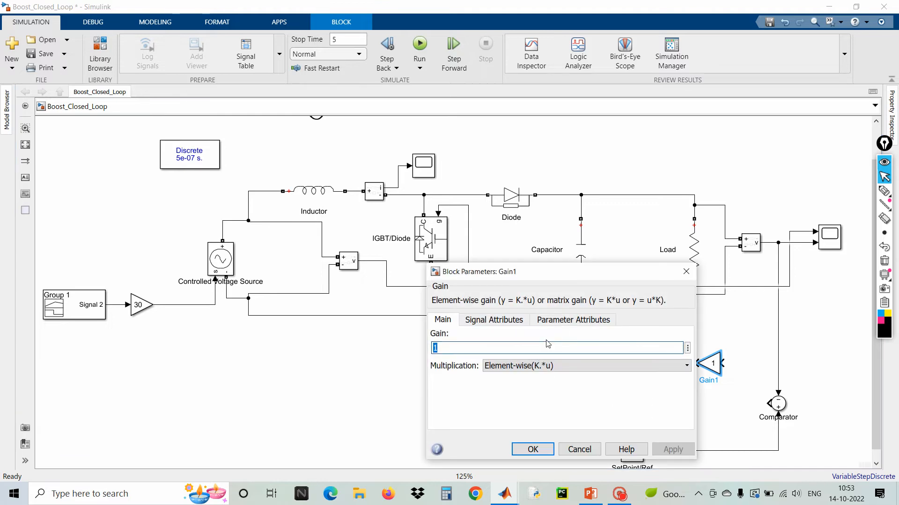
text(130)
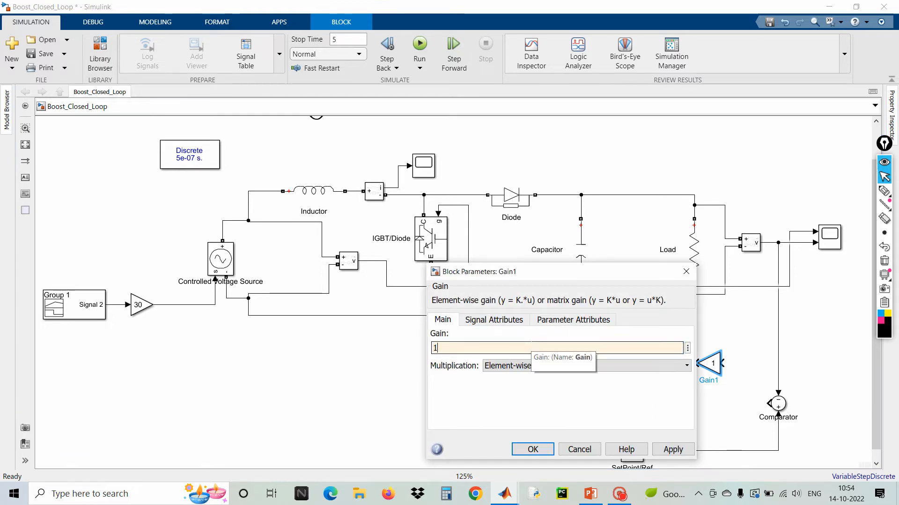
text(30)
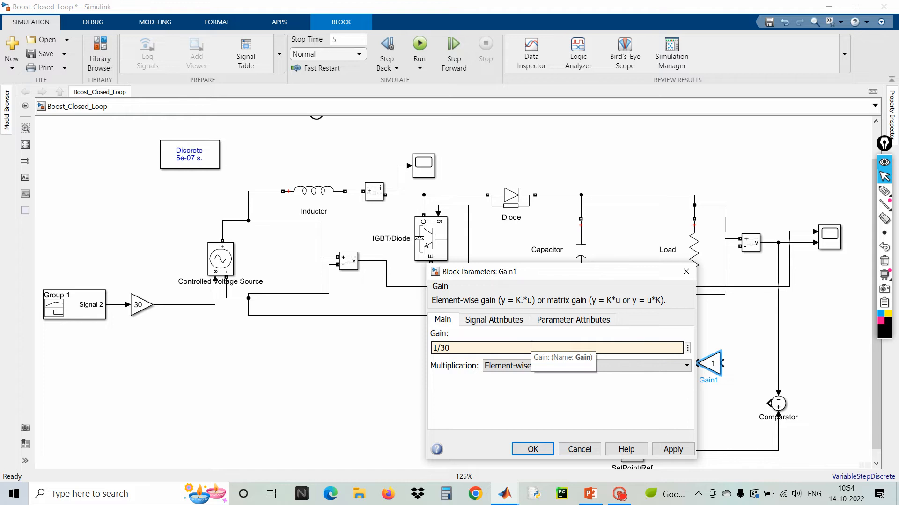
click(538, 448)
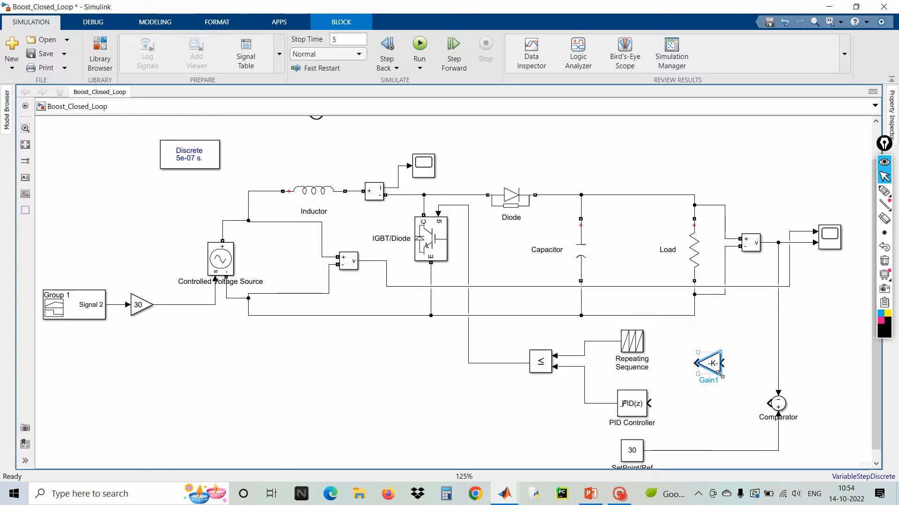
Step: Enlarge the 1/30 Gain block and connect it in line between the Comparator's output and the PID Controller's input
drag(719, 375, 735, 387)
drag(702, 398, 674, 400)
click(705, 406)
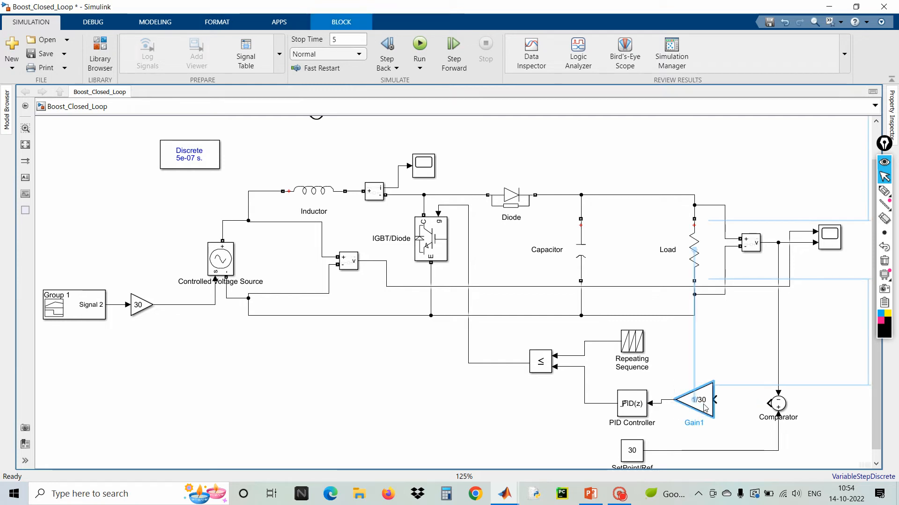
click(722, 389)
click(702, 401)
drag(702, 402, 702, 405)
click(735, 404)
click(745, 368)
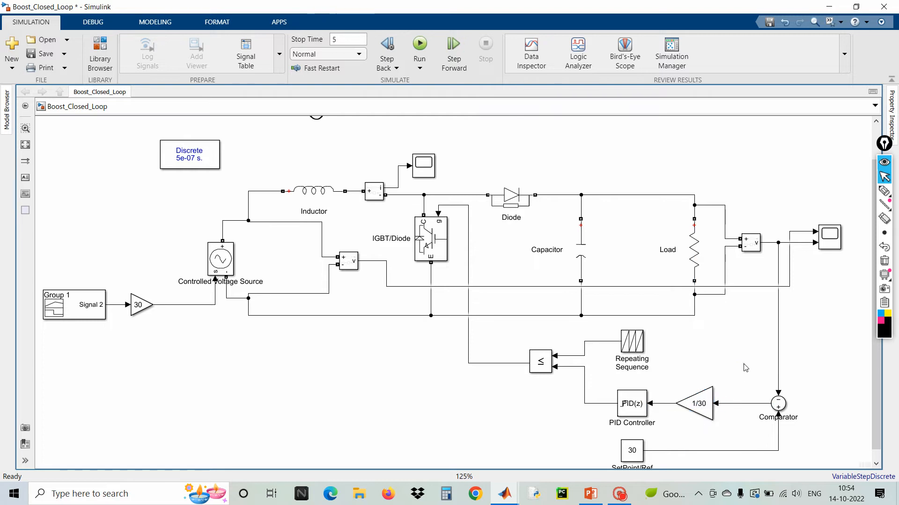
Step: Shift the logo and the closed loop boost converter title together so they sit centred above the circuit
key(space)
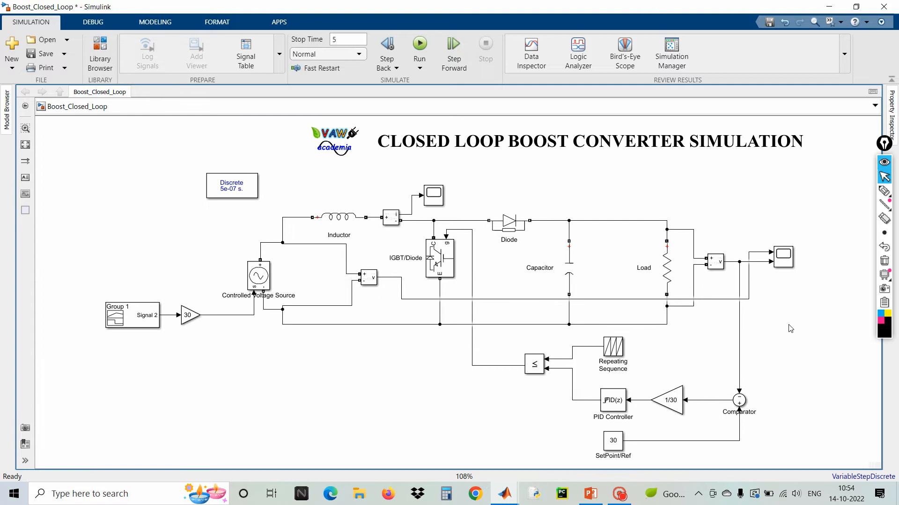
mouse_move(288, 123)
mouse_down()
mouse_move(365, 162)
mouse_move(667, 168)
mouse_up()
drag(594, 140, 524, 142)
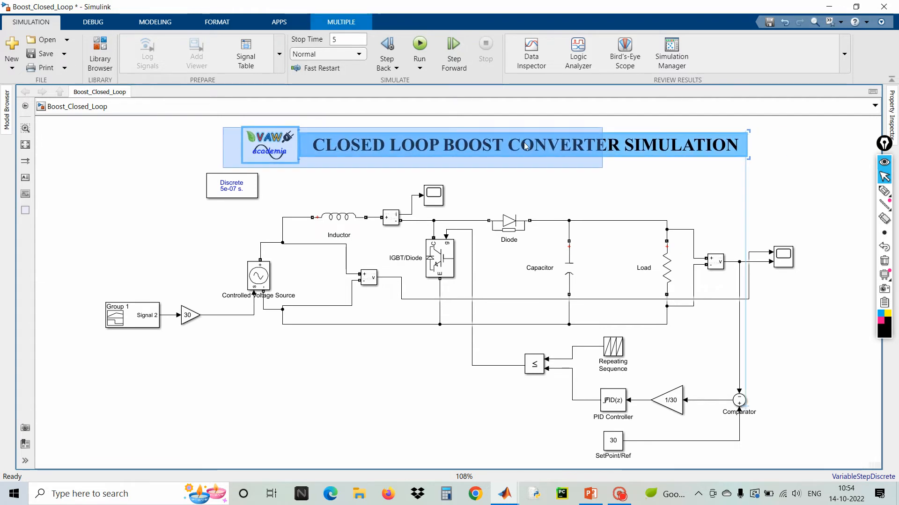
click(654, 192)
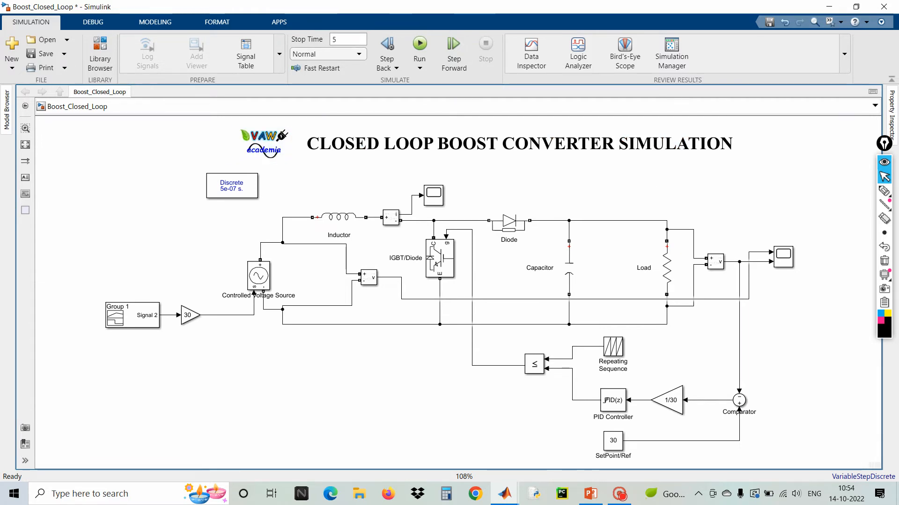
Step: Run the simulation with a stop time of 56 and check the input and output voltages in the scope
click(334, 40)
text(6)
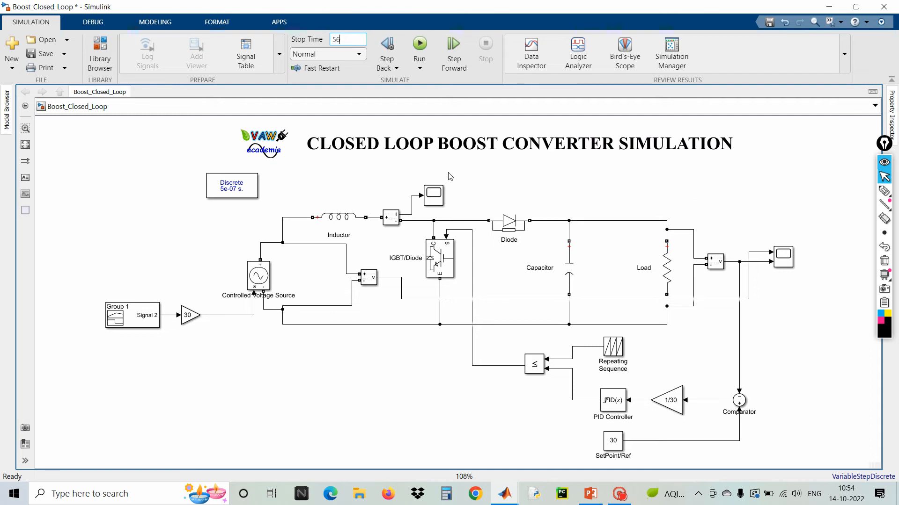
click(519, 200)
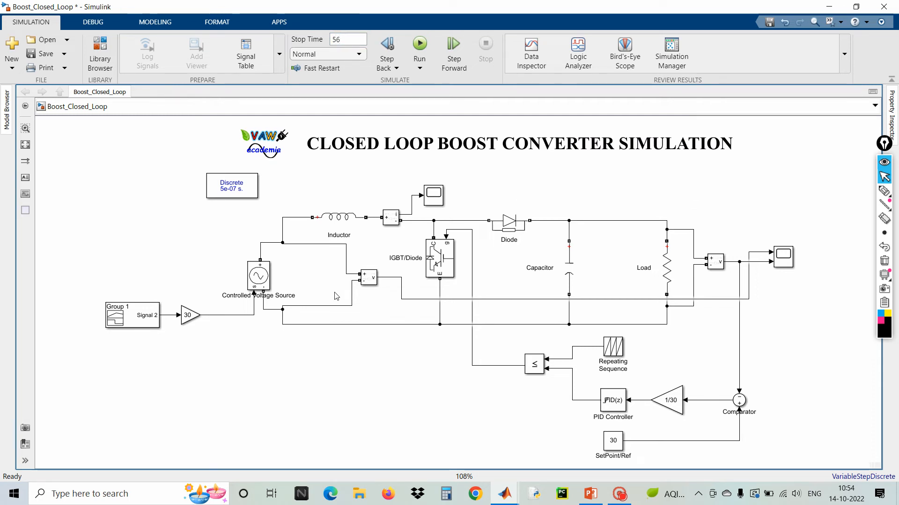
click(419, 44)
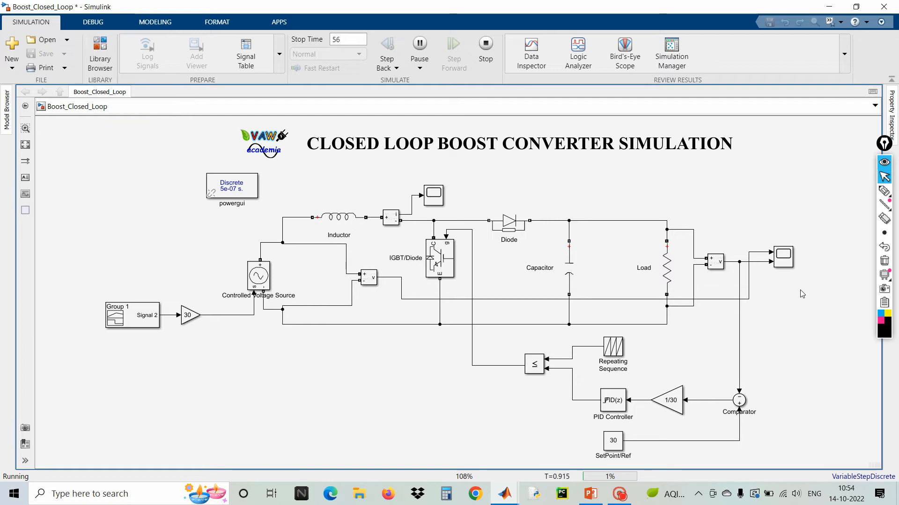
double_click(783, 262)
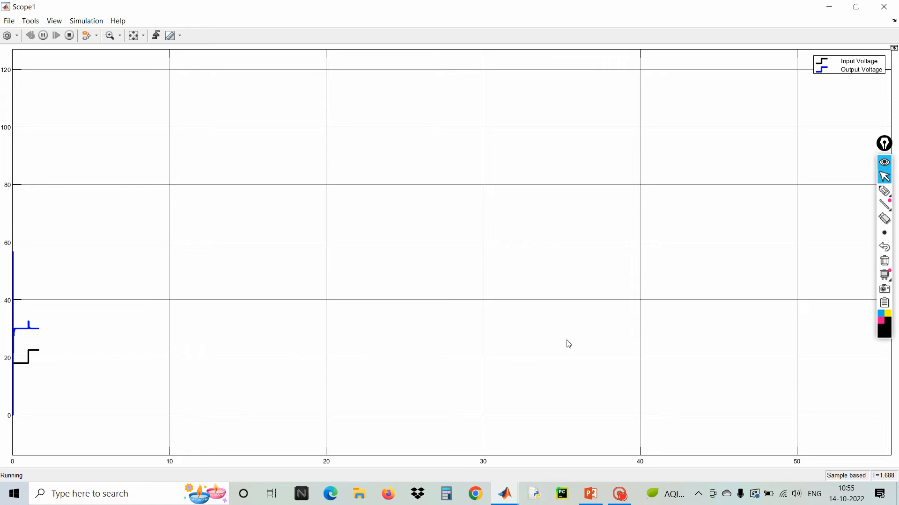
click(884, 6)
click(700, 368)
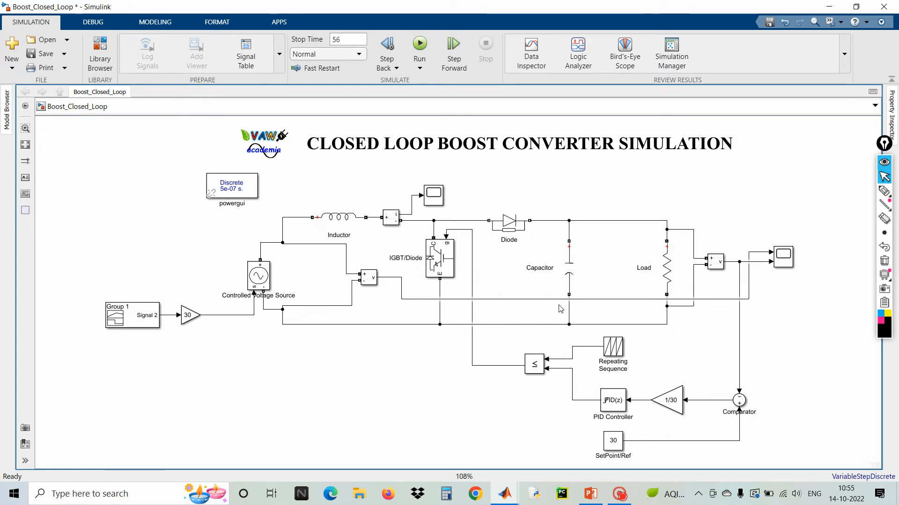
Step: Set the PID Controller's derivative gain to 0
click(615, 401)
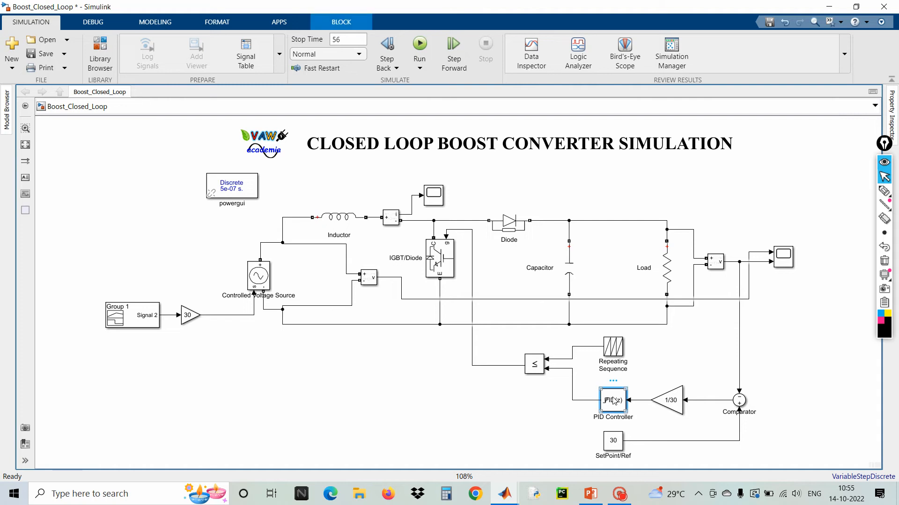
double_click(615, 401)
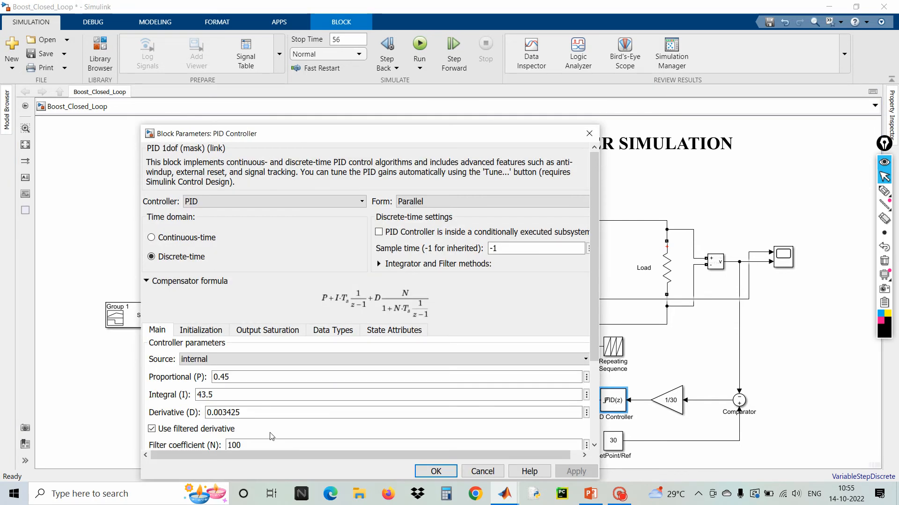
double_click(223, 413)
text(0)
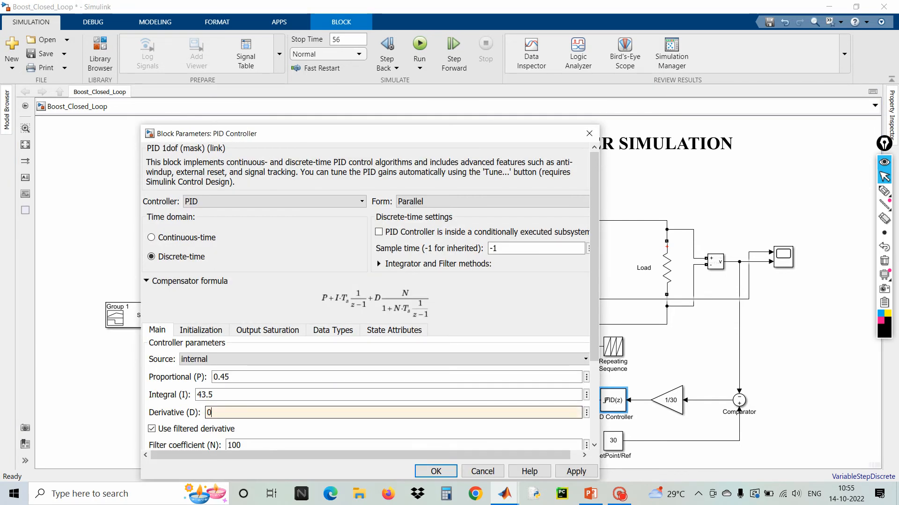
drag(442, 134, 471, 101)
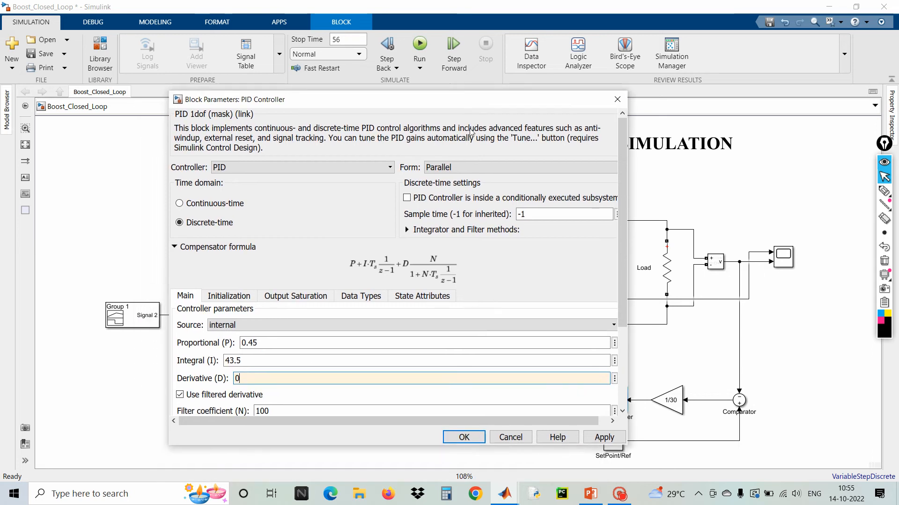
click(464, 437)
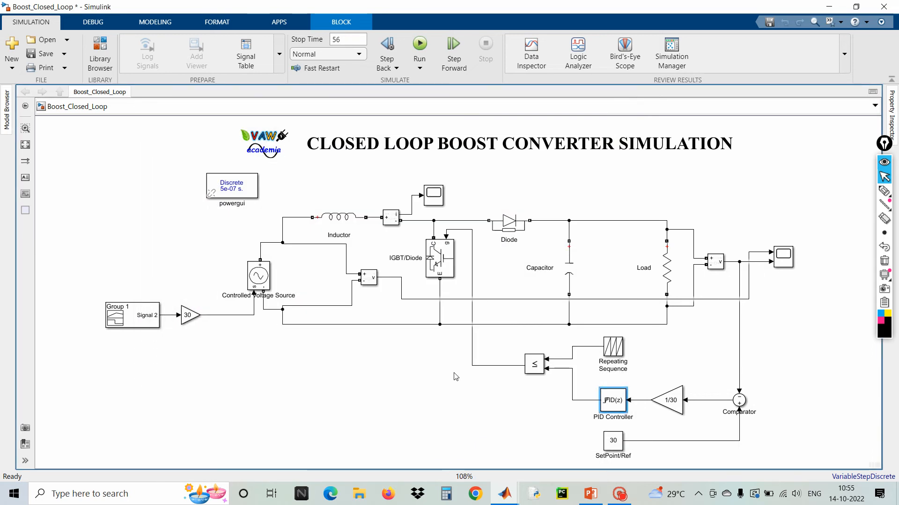
Step: Run the simulation with a stop time of 6 and view the voltage scope with its axes scaled to the signals
click(340, 39)
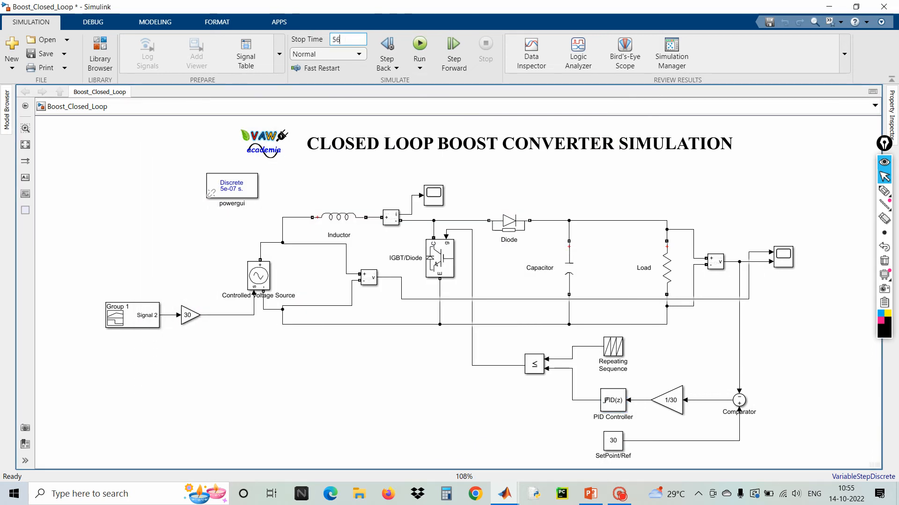
key(BackSpace)
key(BackSpace)
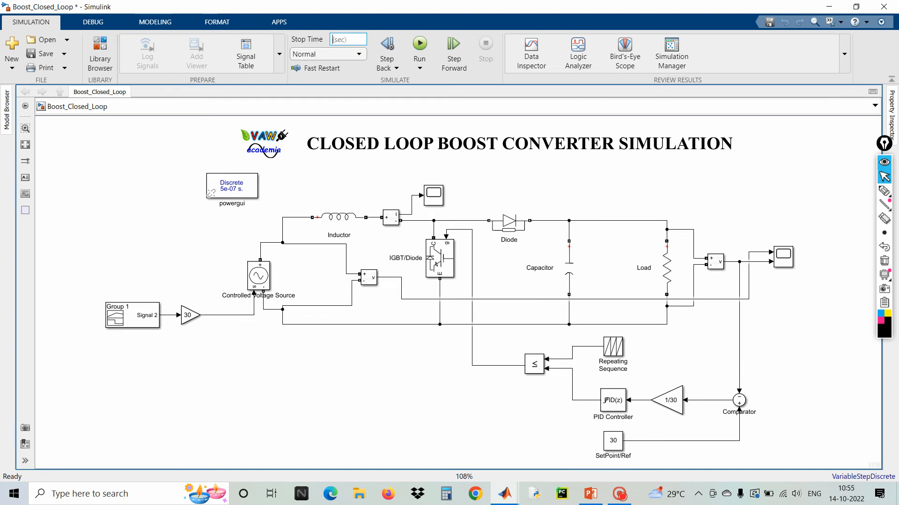
text(6)
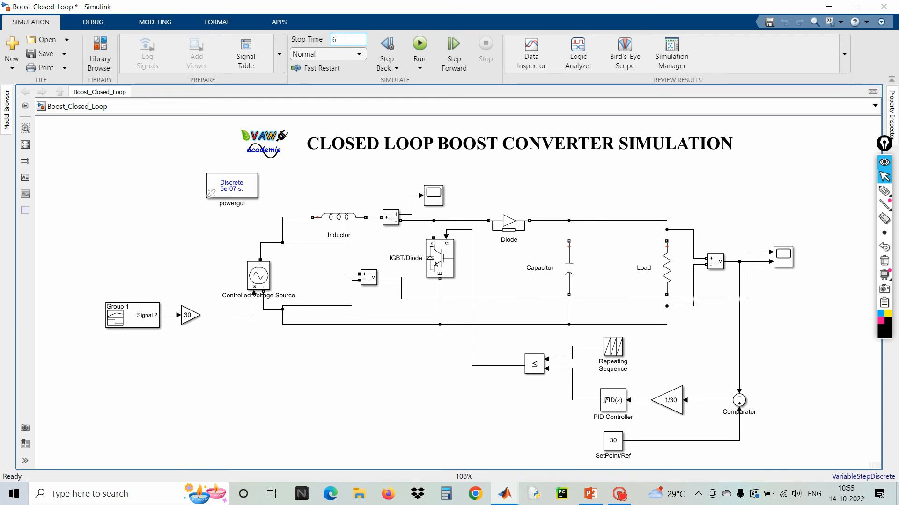
click(420, 47)
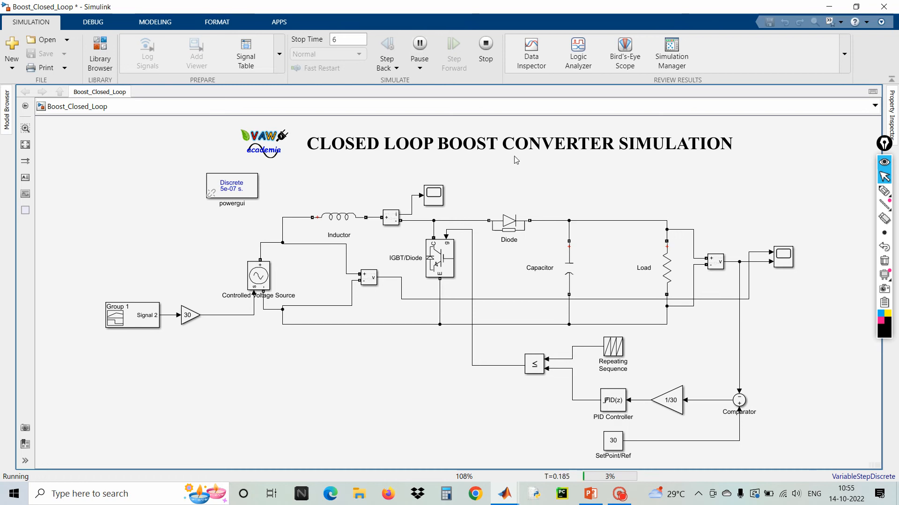
double_click(789, 255)
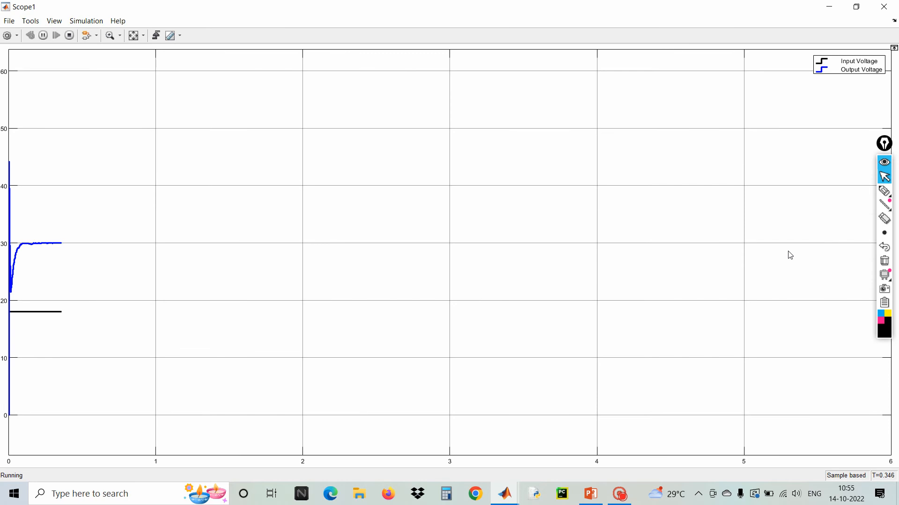
click(133, 36)
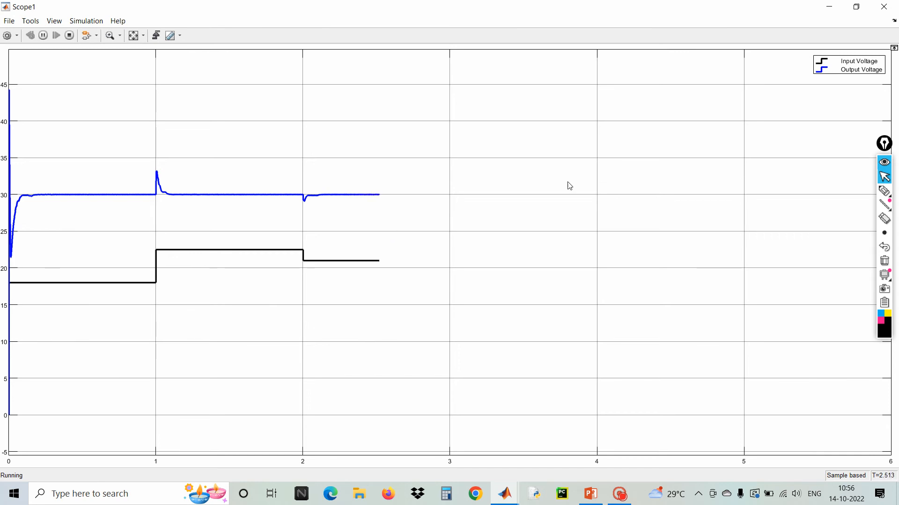
Step: Mark the output voltage trace with a hand-drawn arrow and the note "30 V", and clear the annotation
click(884, 191)
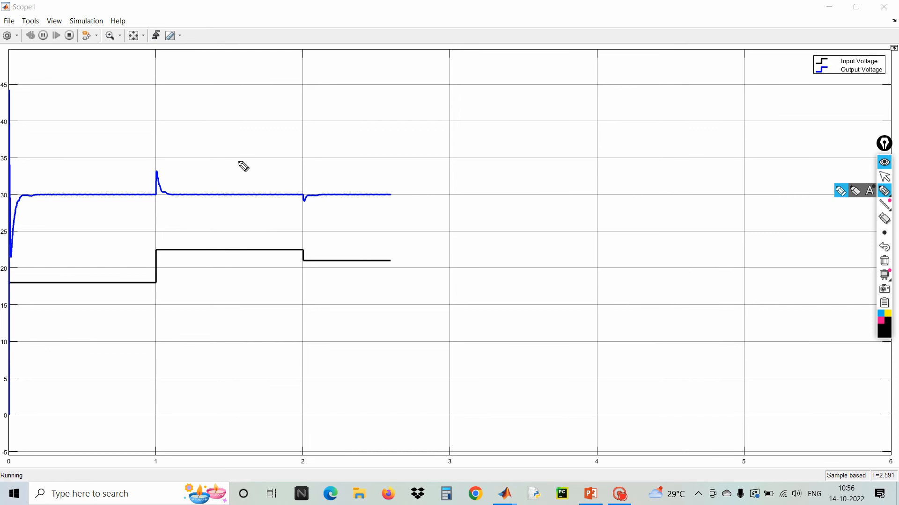
mouse_move(241, 159)
mouse_down()
mouse_move(221, 178)
mouse_move(218, 197)
mouse_move(250, 179)
mouse_up()
mouse_move(261, 134)
mouse_down()
mouse_move(278, 142)
mouse_move(265, 160)
mouse_up()
mouse_move(295, 131)
mouse_down()
mouse_move(287, 141)
mouse_move(321, 141)
mouse_up()
drag(321, 141, 327, 108)
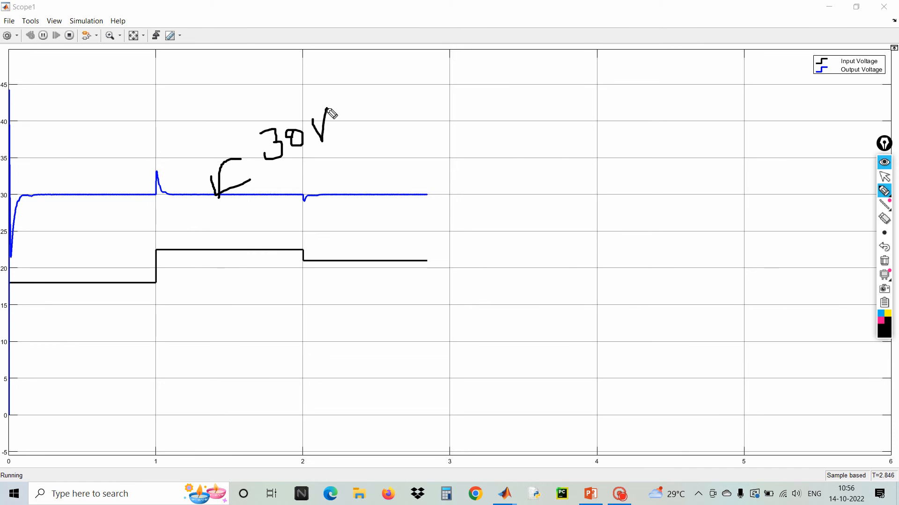
click(886, 265)
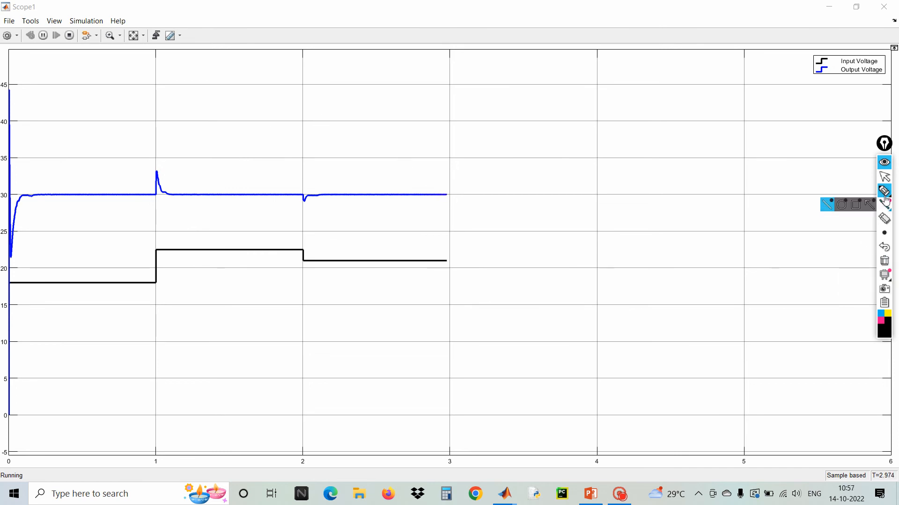
click(885, 176)
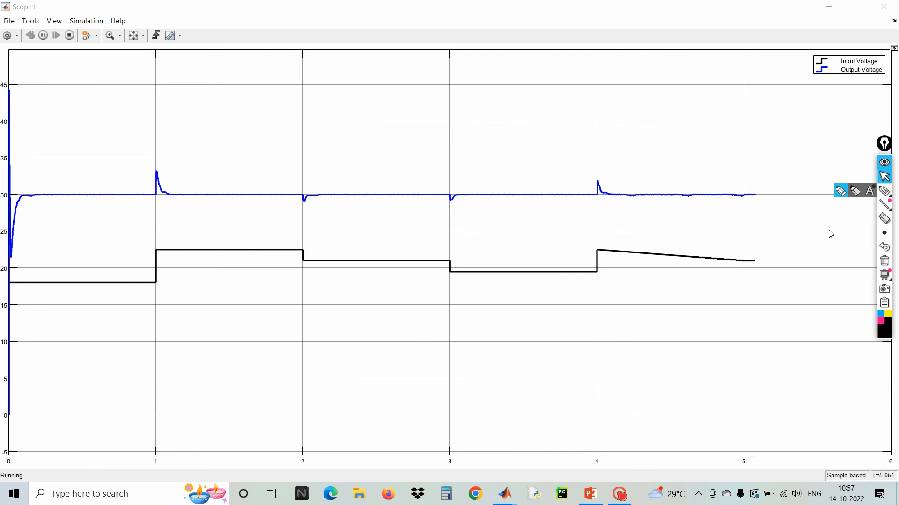
Step: Circle the sloping input voltage between 4 and 5 s and the output voltage above it, and clear the marks
click(885, 196)
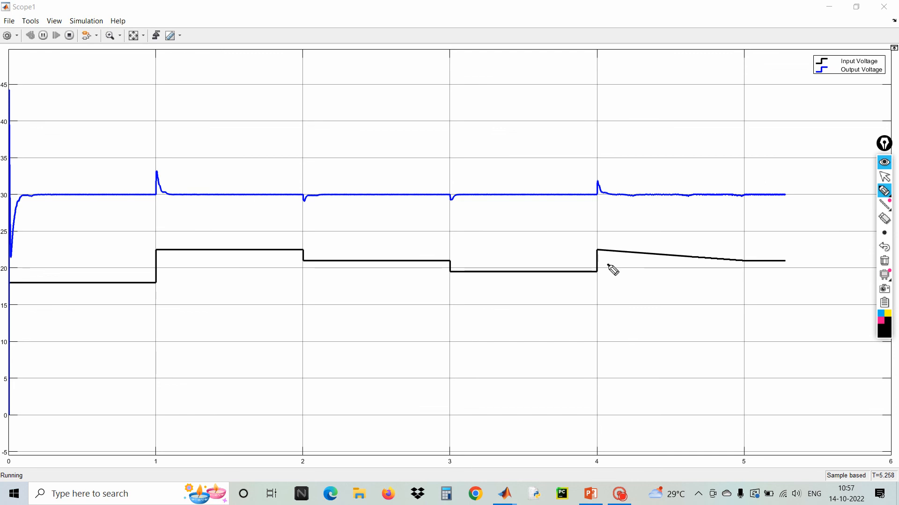
mouse_move(609, 266)
mouse_down()
mouse_move(598, 253)
mouse_move(646, 227)
mouse_move(704, 232)
mouse_move(745, 260)
mouse_move(672, 279)
mouse_move(610, 267)
mouse_up()
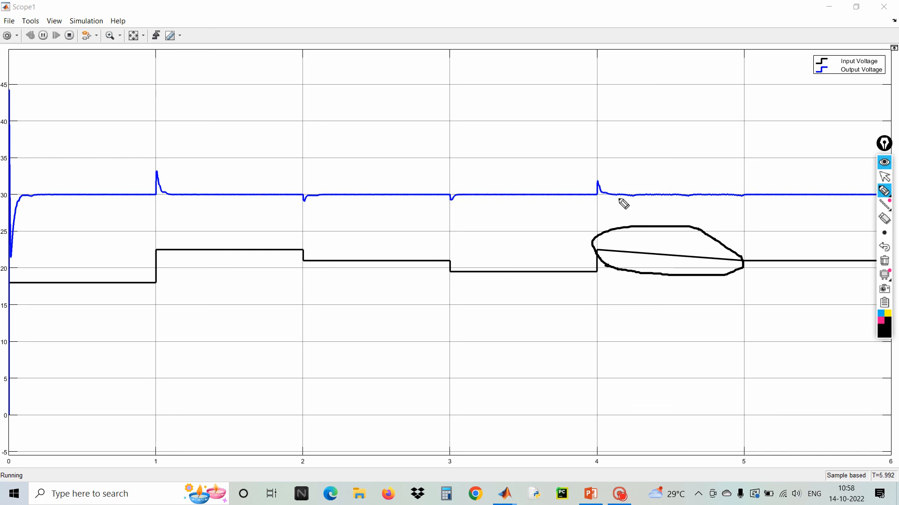
mouse_move(620, 199)
mouse_down()
mouse_move(601, 197)
mouse_move(718, 184)
mouse_move(736, 192)
mouse_move(692, 209)
mouse_move(612, 205)
mouse_up()
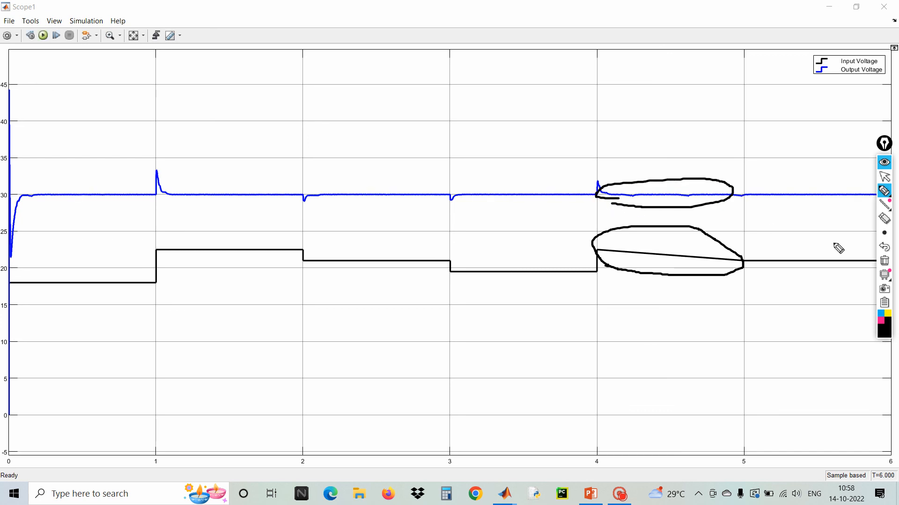
click(883, 261)
click(883, 176)
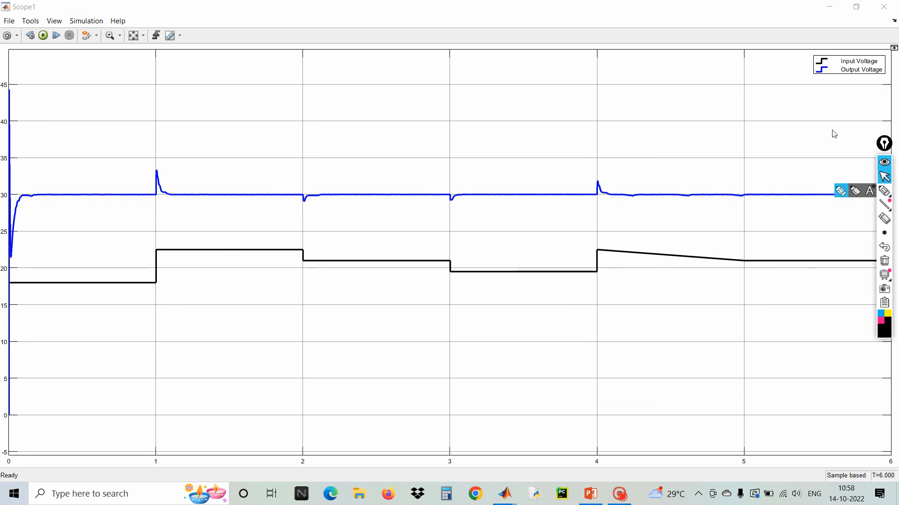
Step: Close the voltage scope and review the PID Controller's parameters without changing them
click(888, 11)
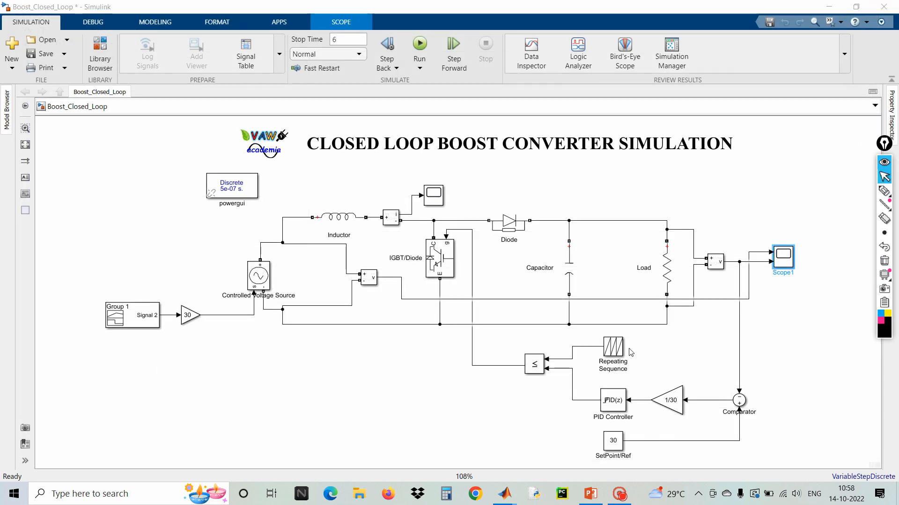
double_click(610, 407)
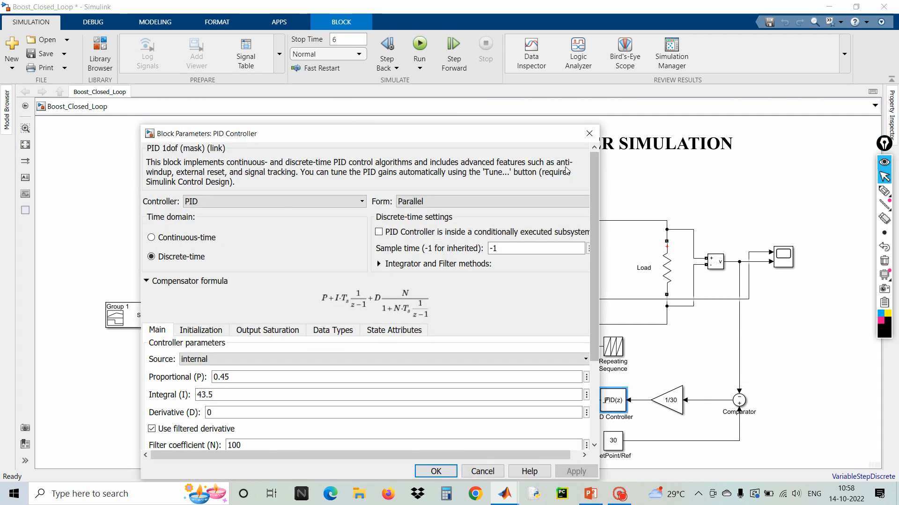
click(627, 96)
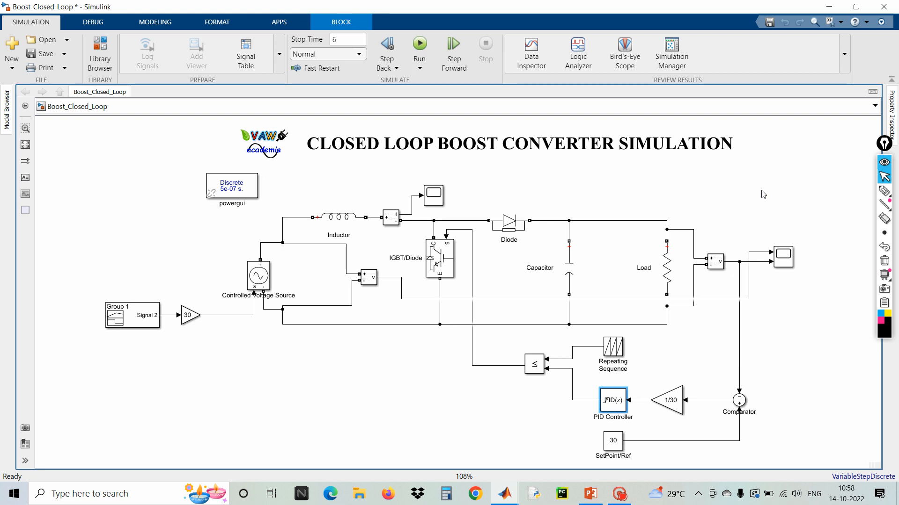
Step: Switch to the Boost Converter presentation in PowerPoint and show its closing Thank You slide
click(592, 494)
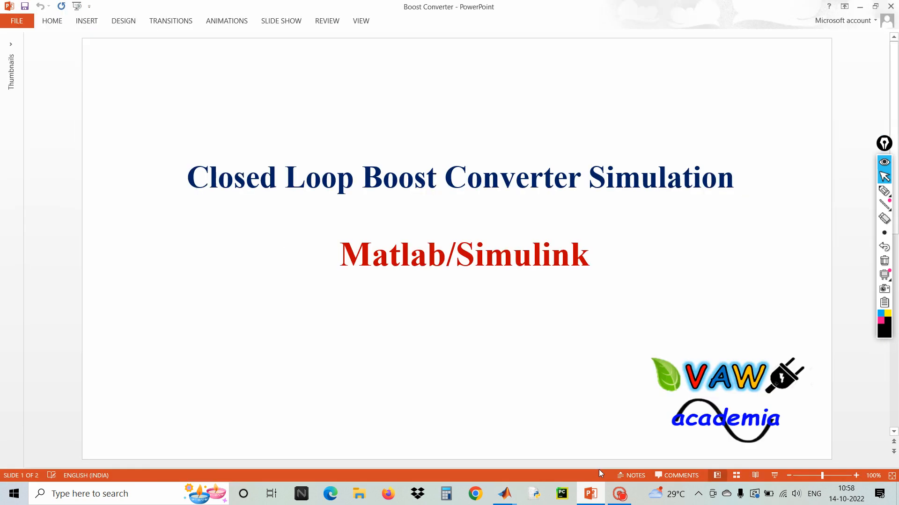
scroll(686, 305, down, 1)
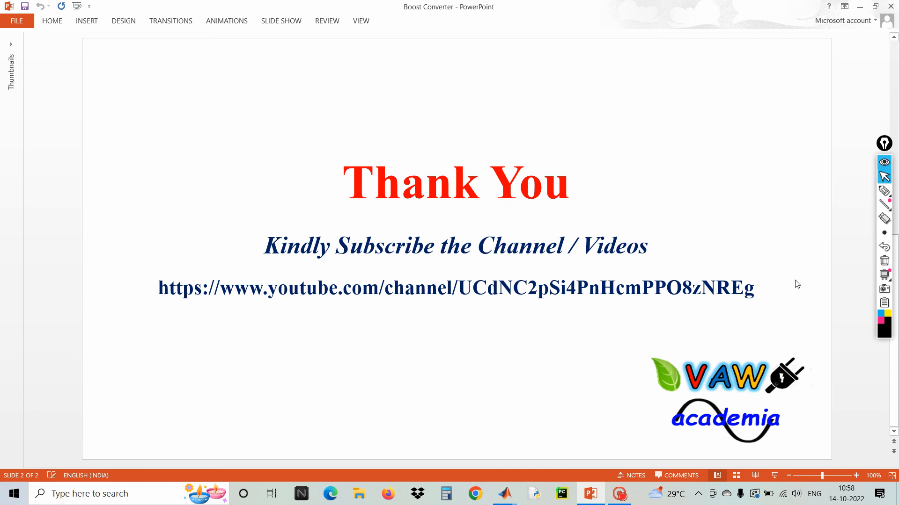